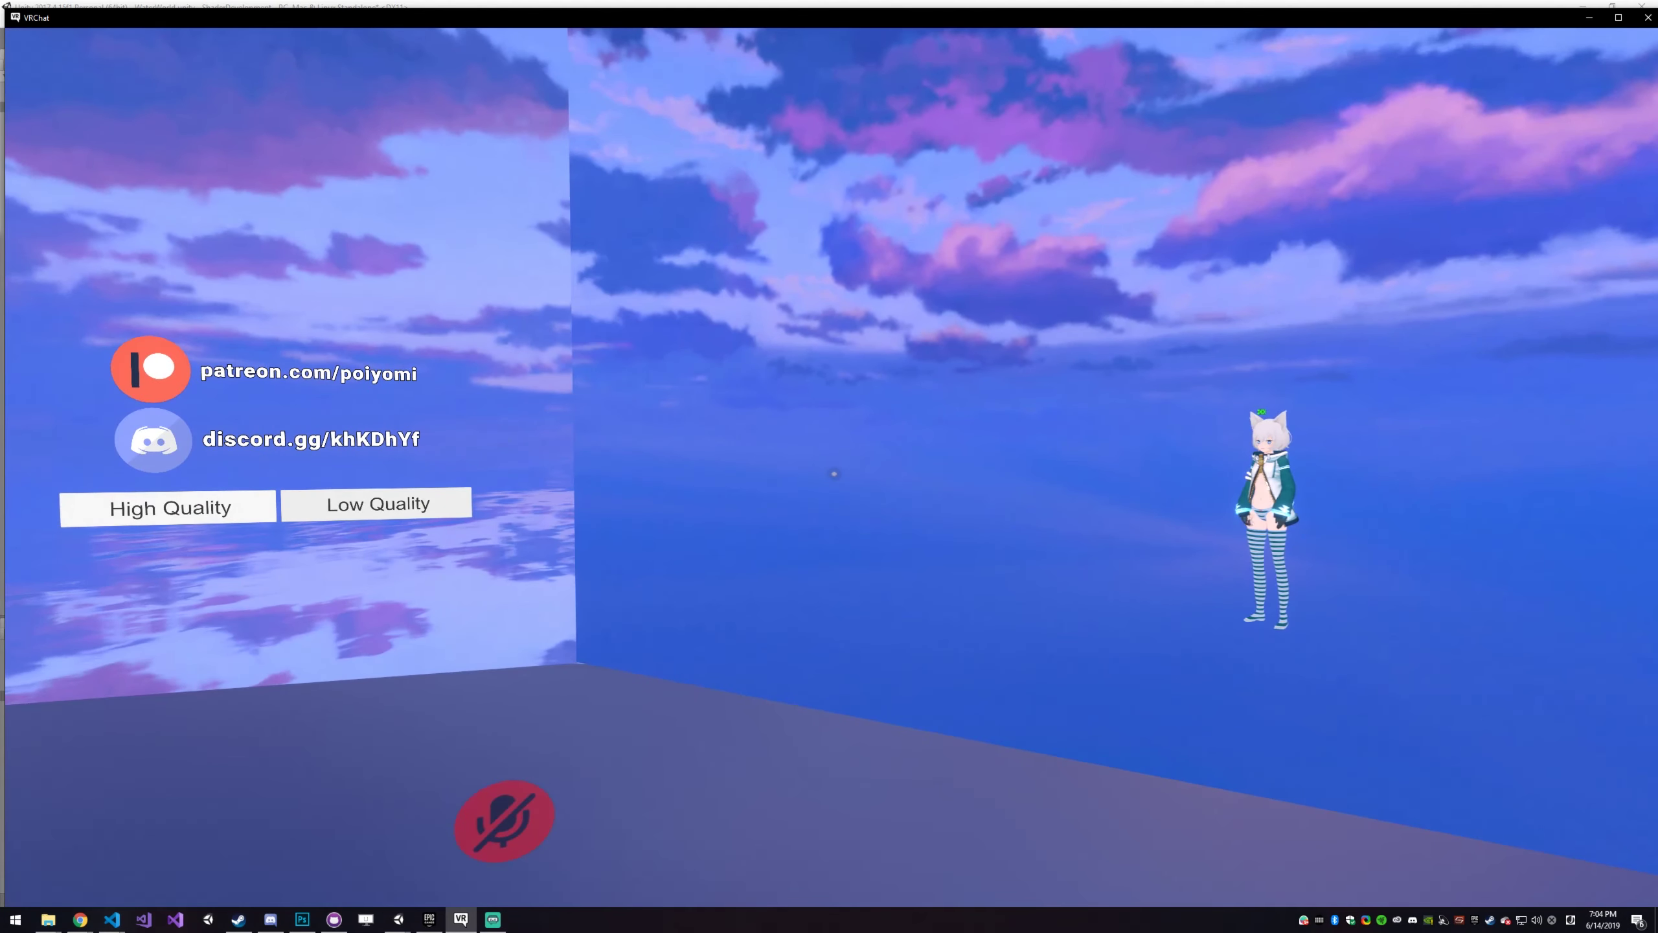
# - Walk from the spawn area along the walkway to the Select a Tutorial V3.1 board
pyautogui.moveTo(833, 473)
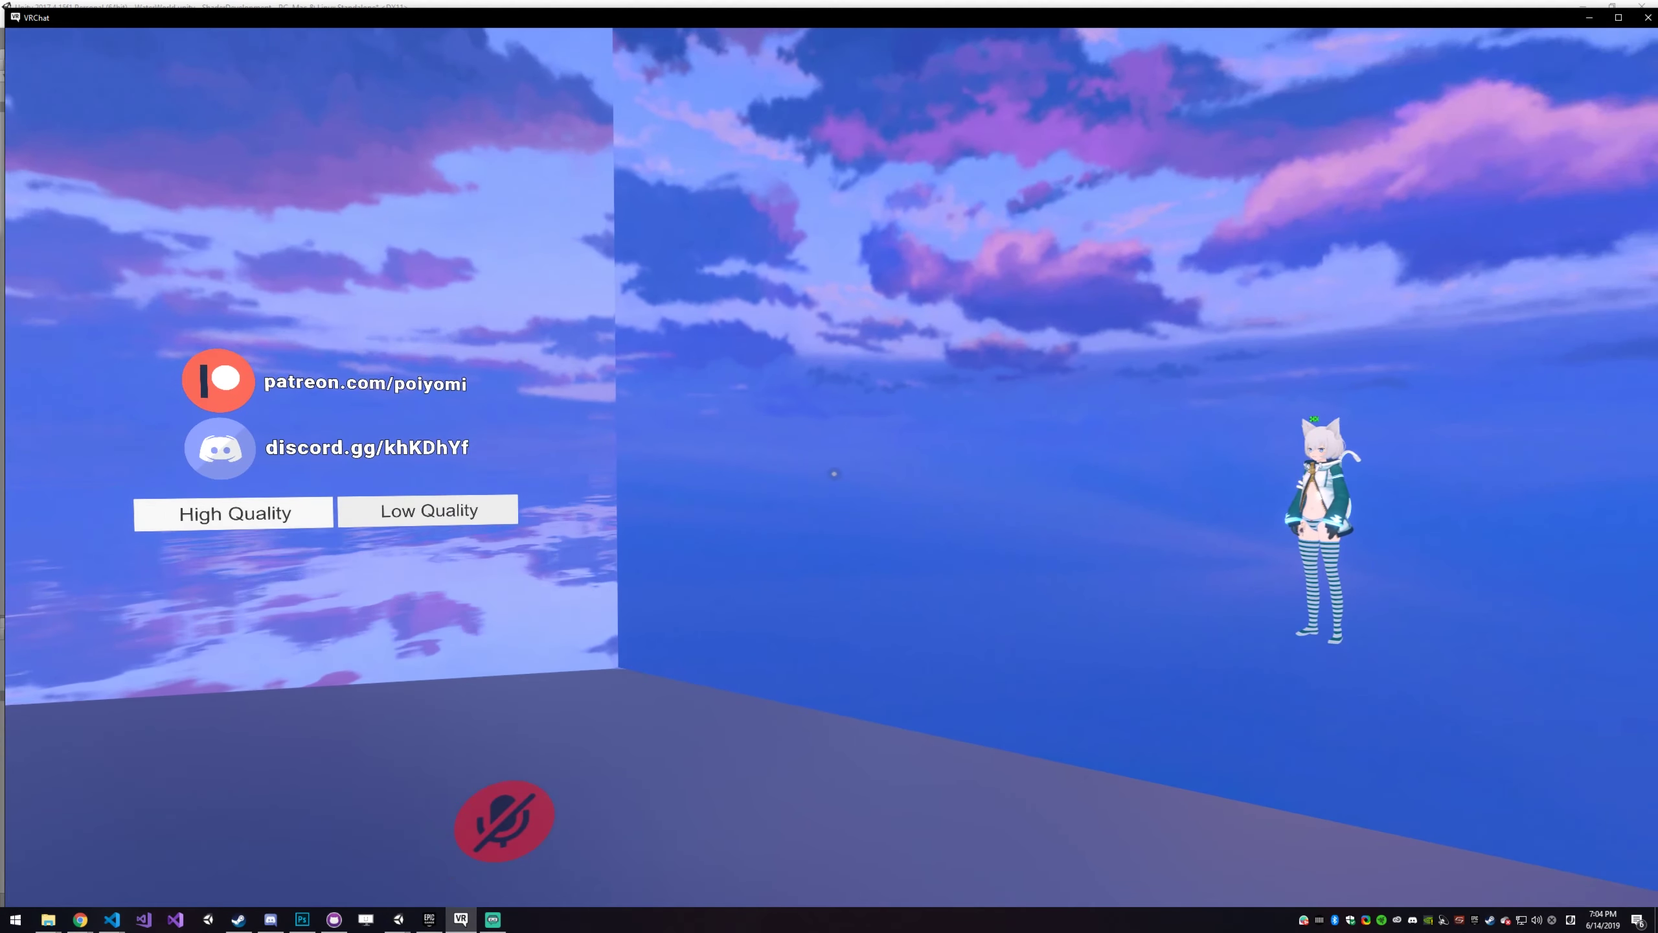
pyautogui.press('w')
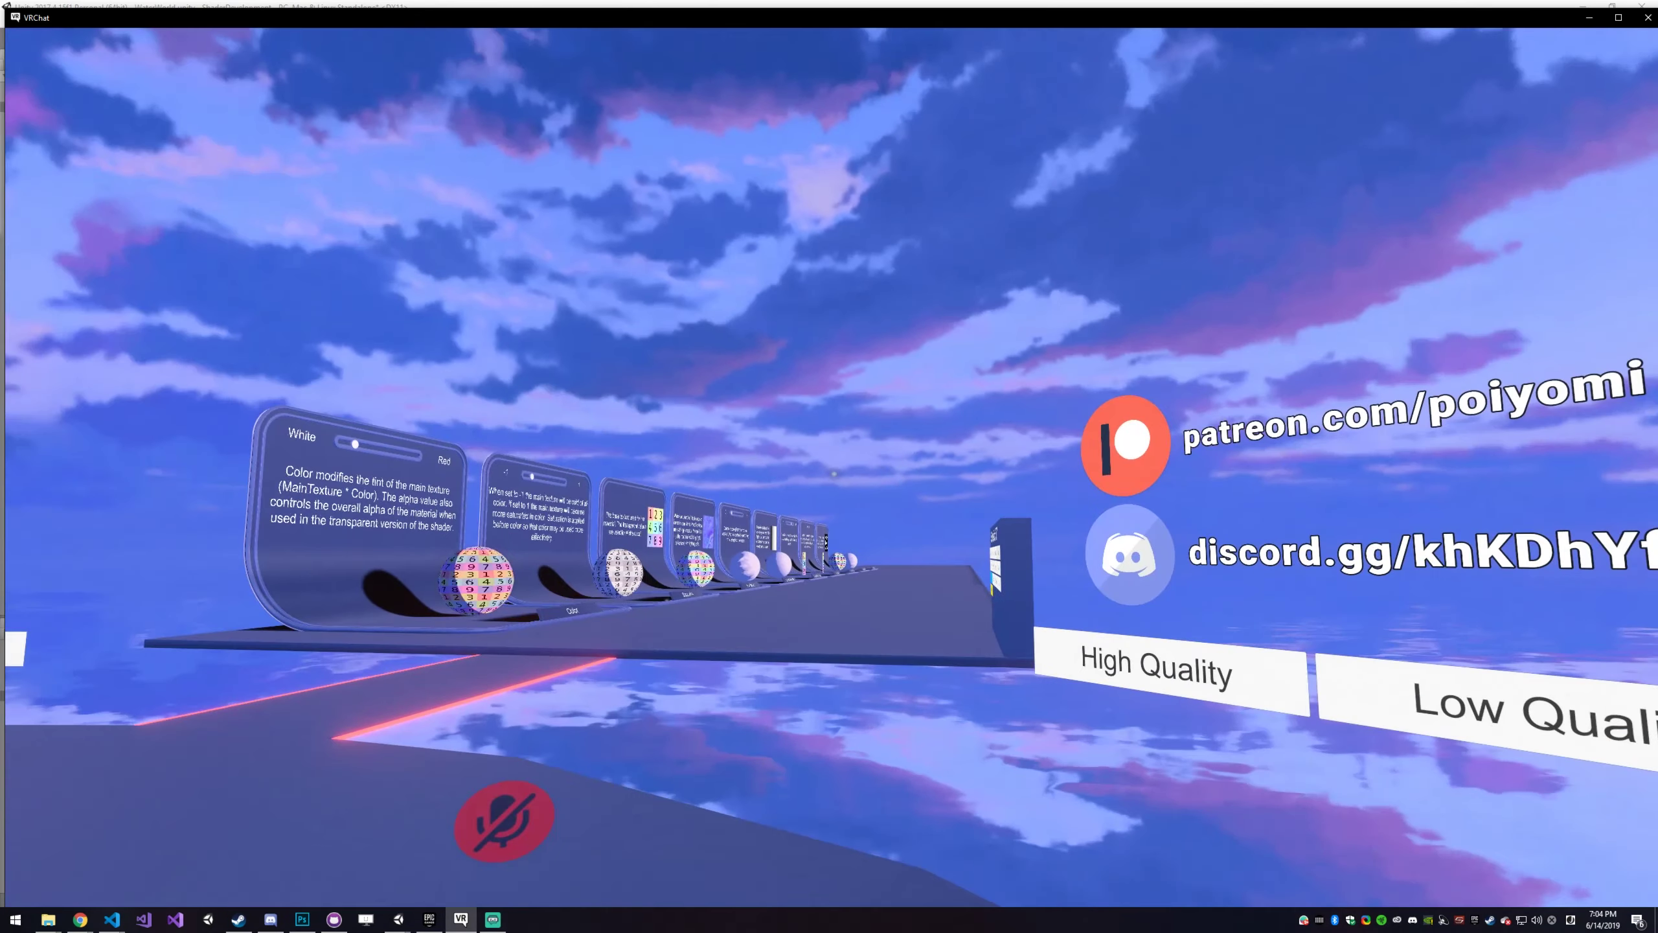
pyautogui.press('w')
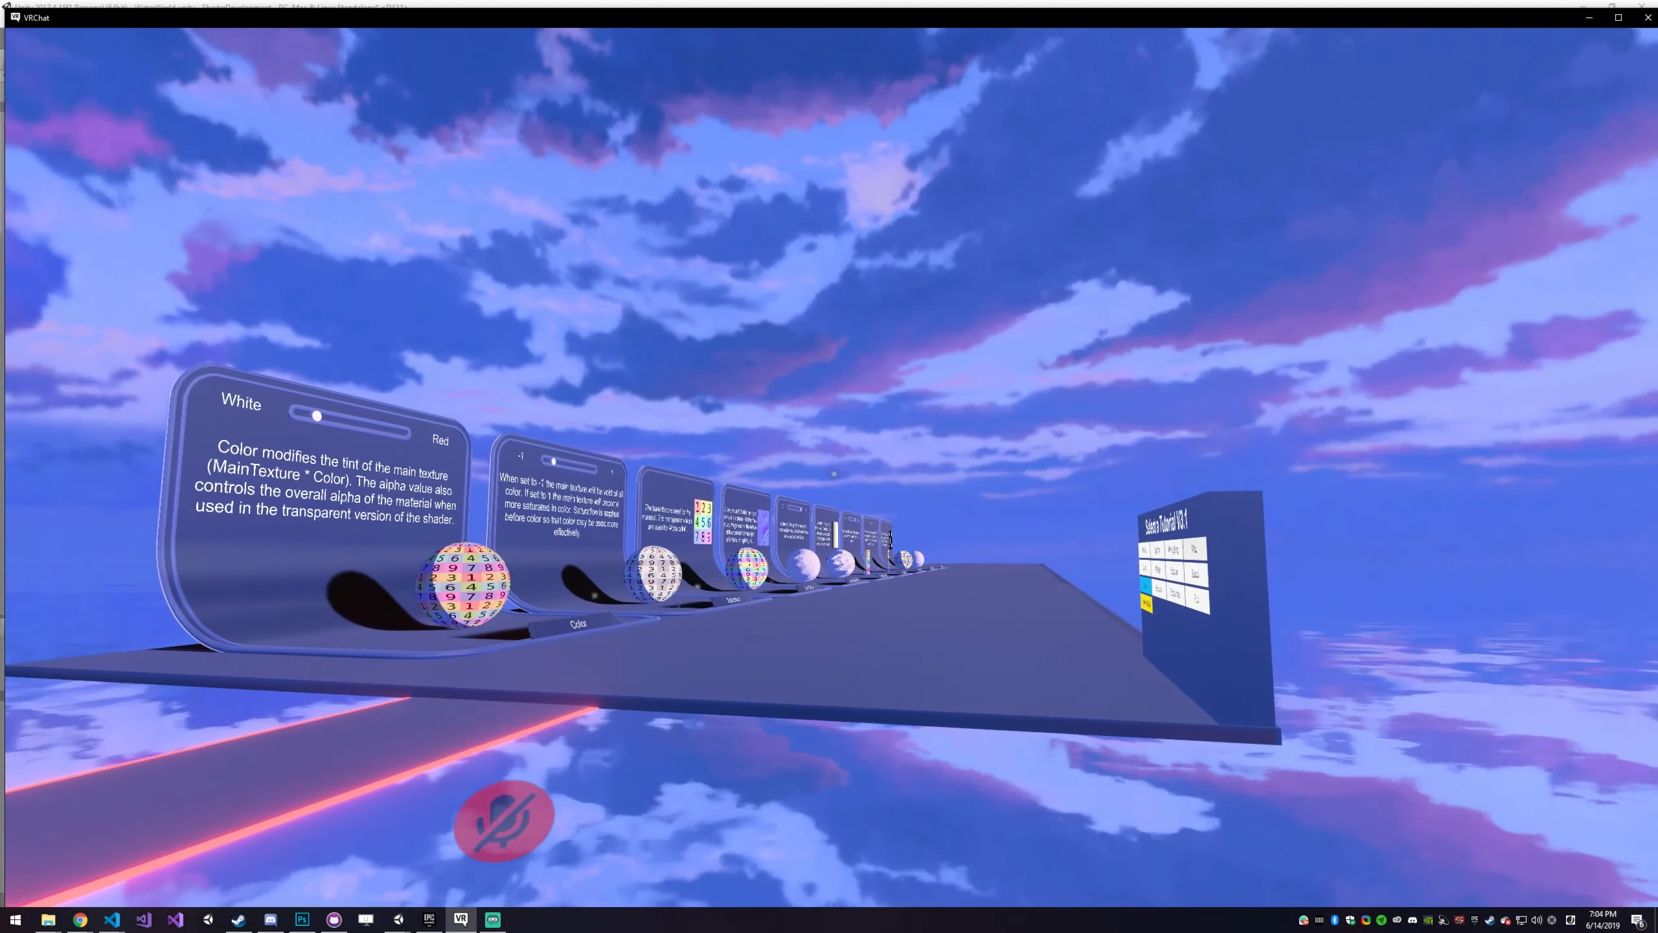
pyautogui.press('w')
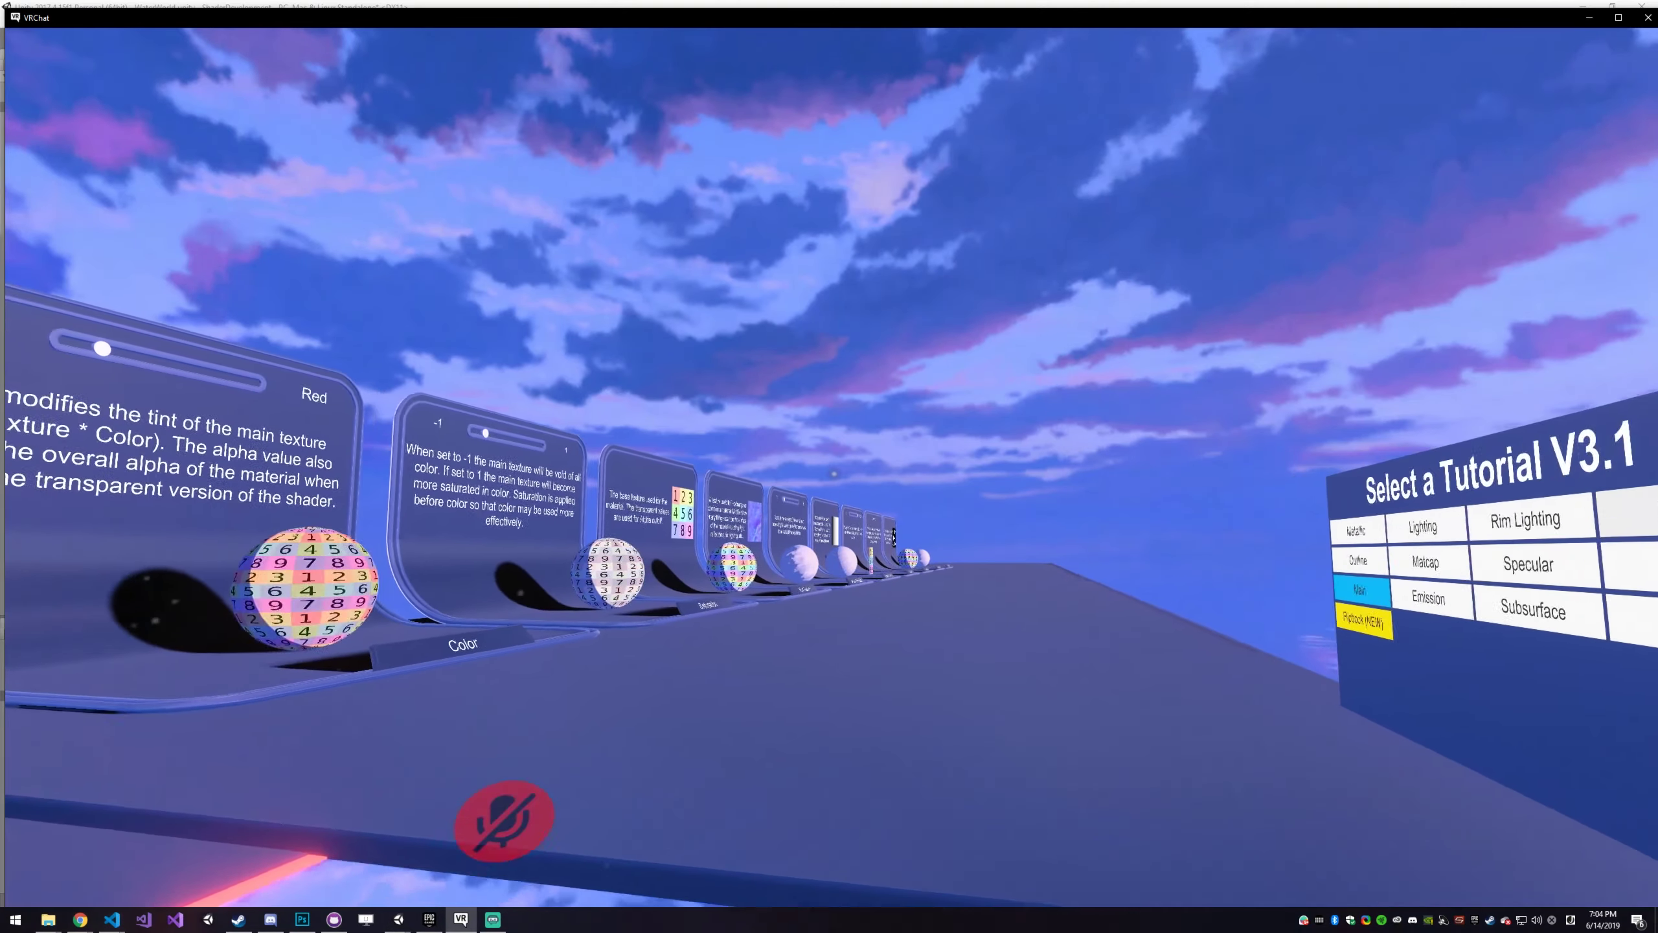
pyautogui.press('w')
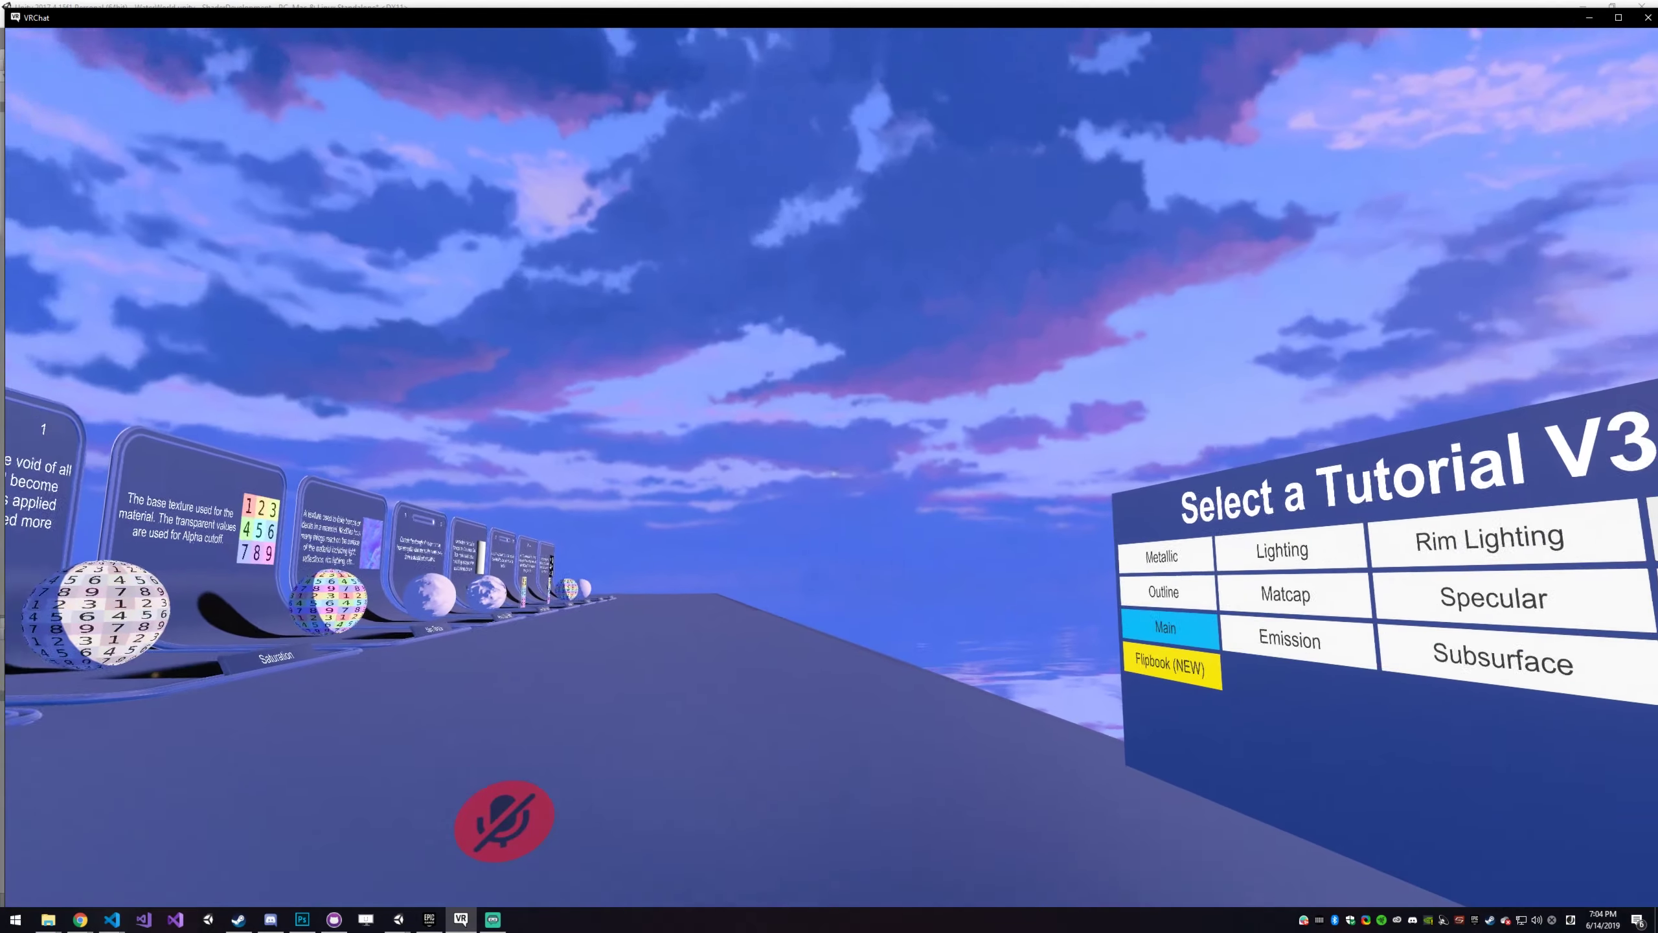
pyautogui.press('w')
# - Search the worlds for "poiyomi" and go to the Poiyomi Shader Tutorials 3.1 world
pyautogui.press('Escape')
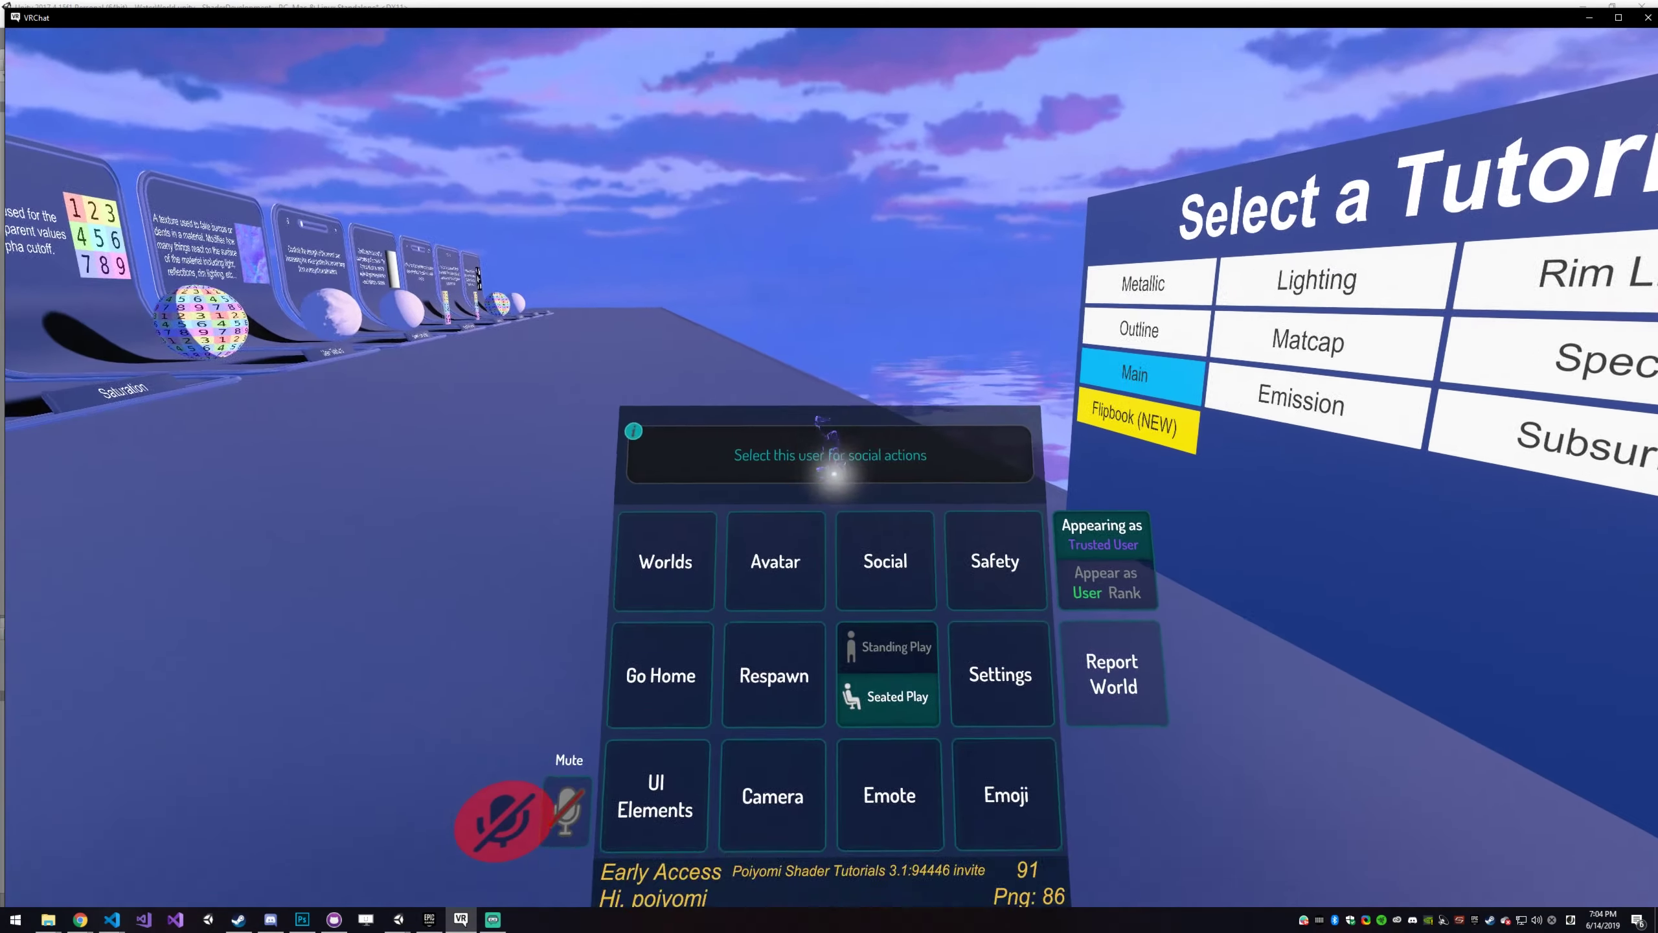
pyautogui.click(836, 492)
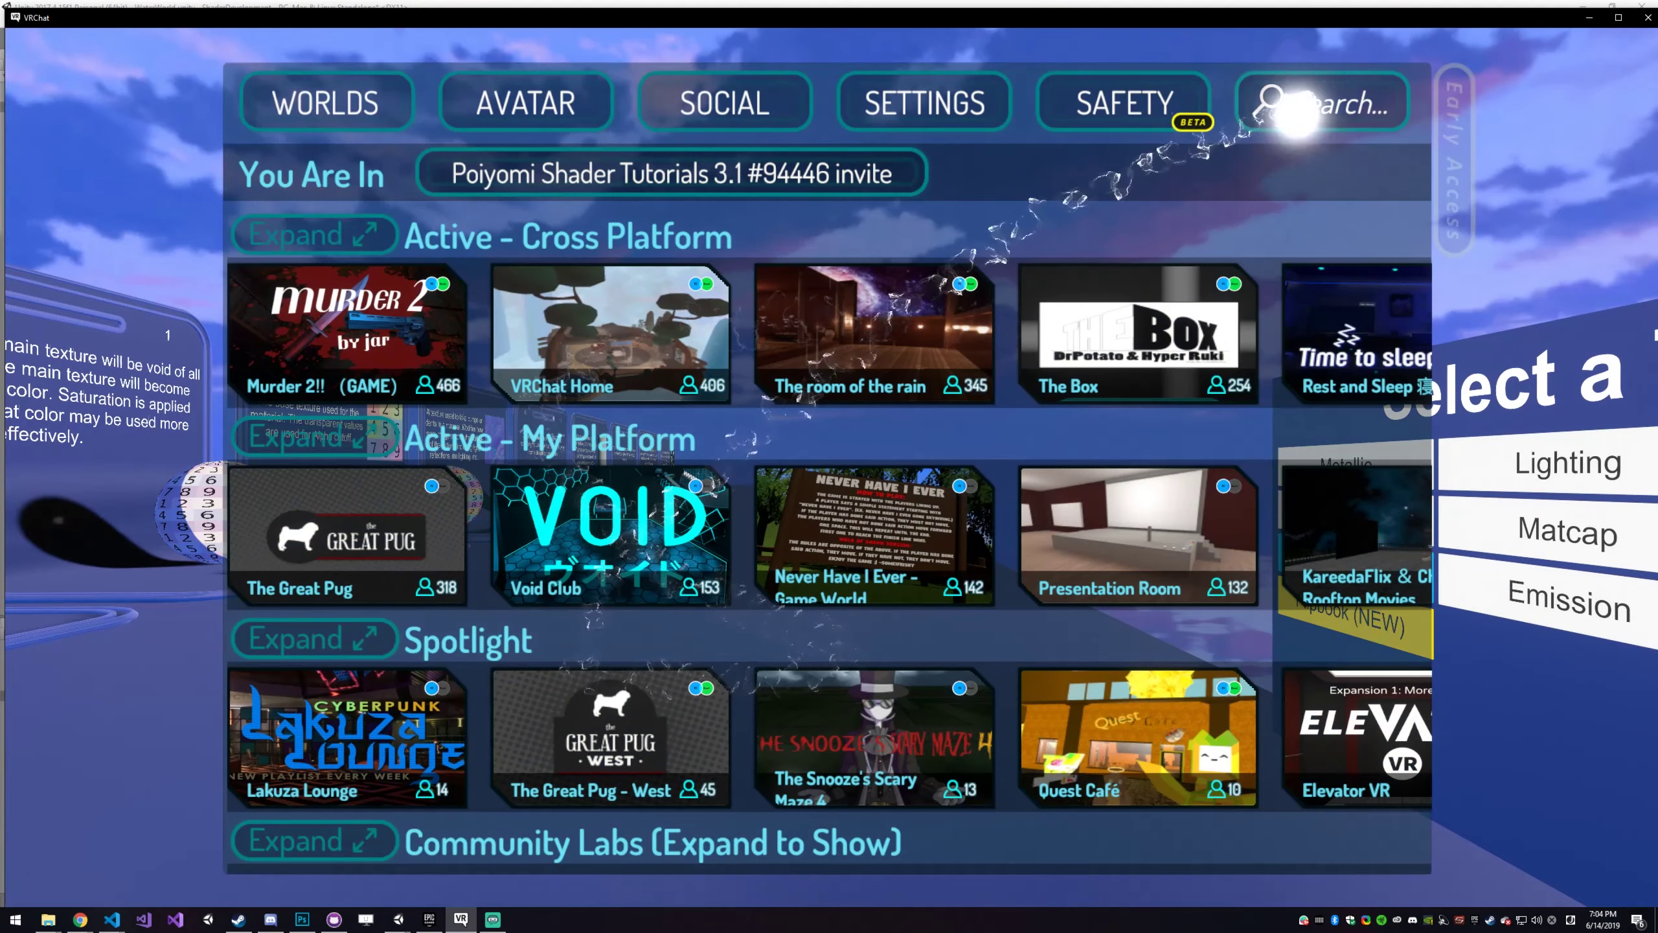
pyautogui.click(1309, 121)
pyautogui.write('poiyomi')
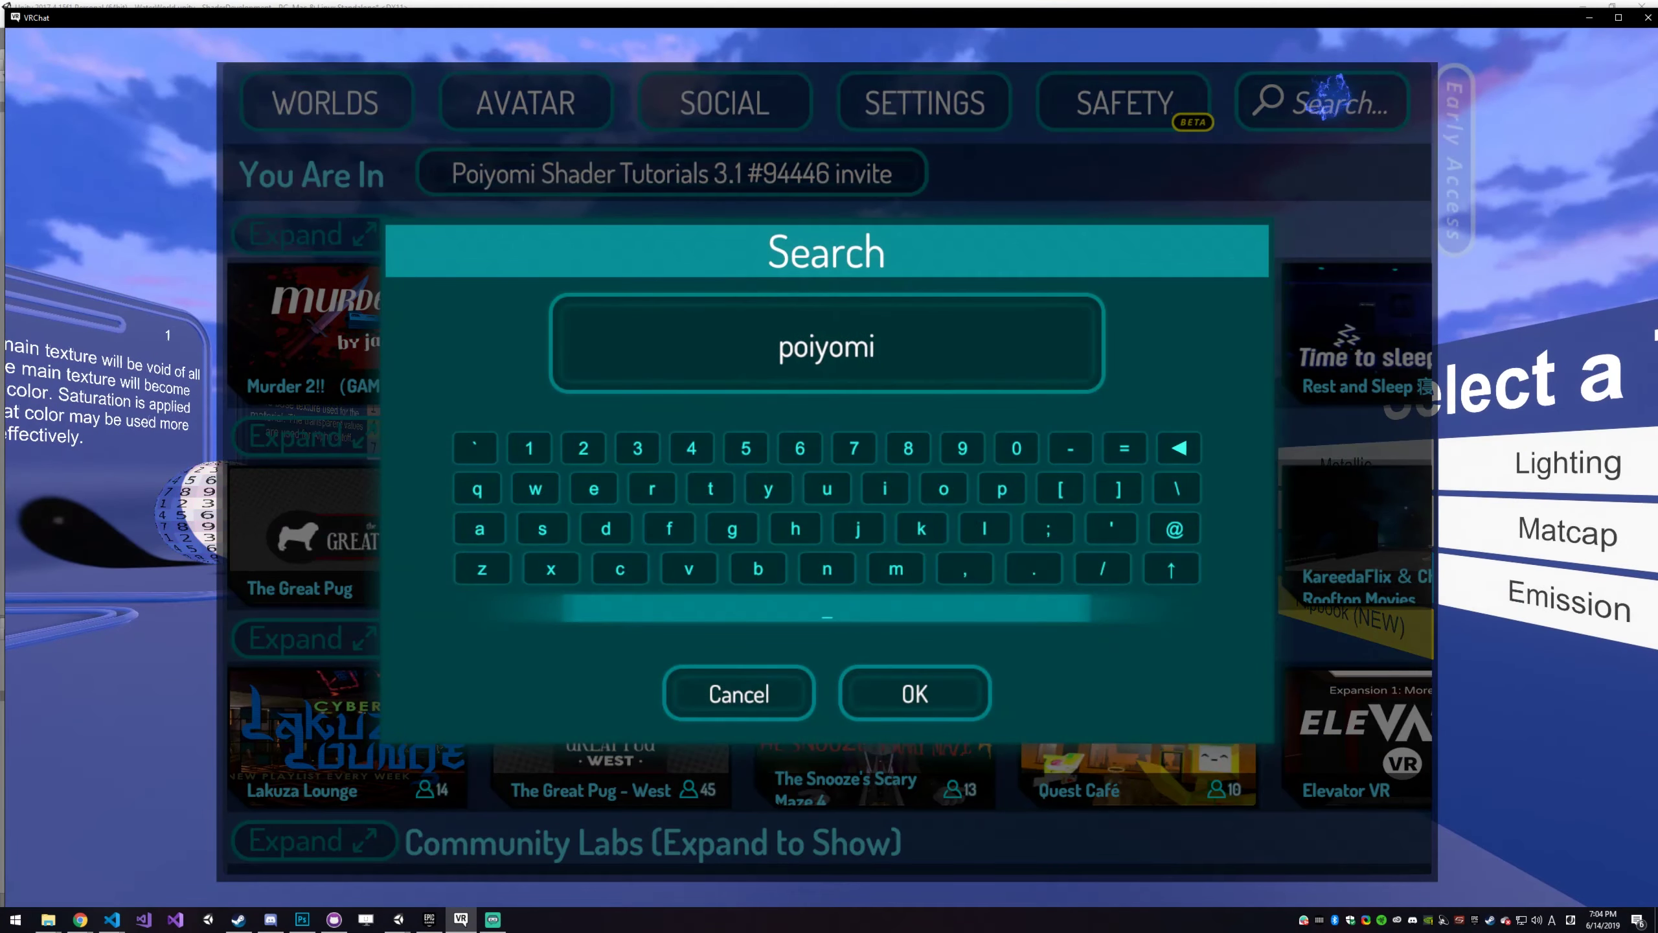
pyautogui.press('Return')
pyautogui.click(367, 361)
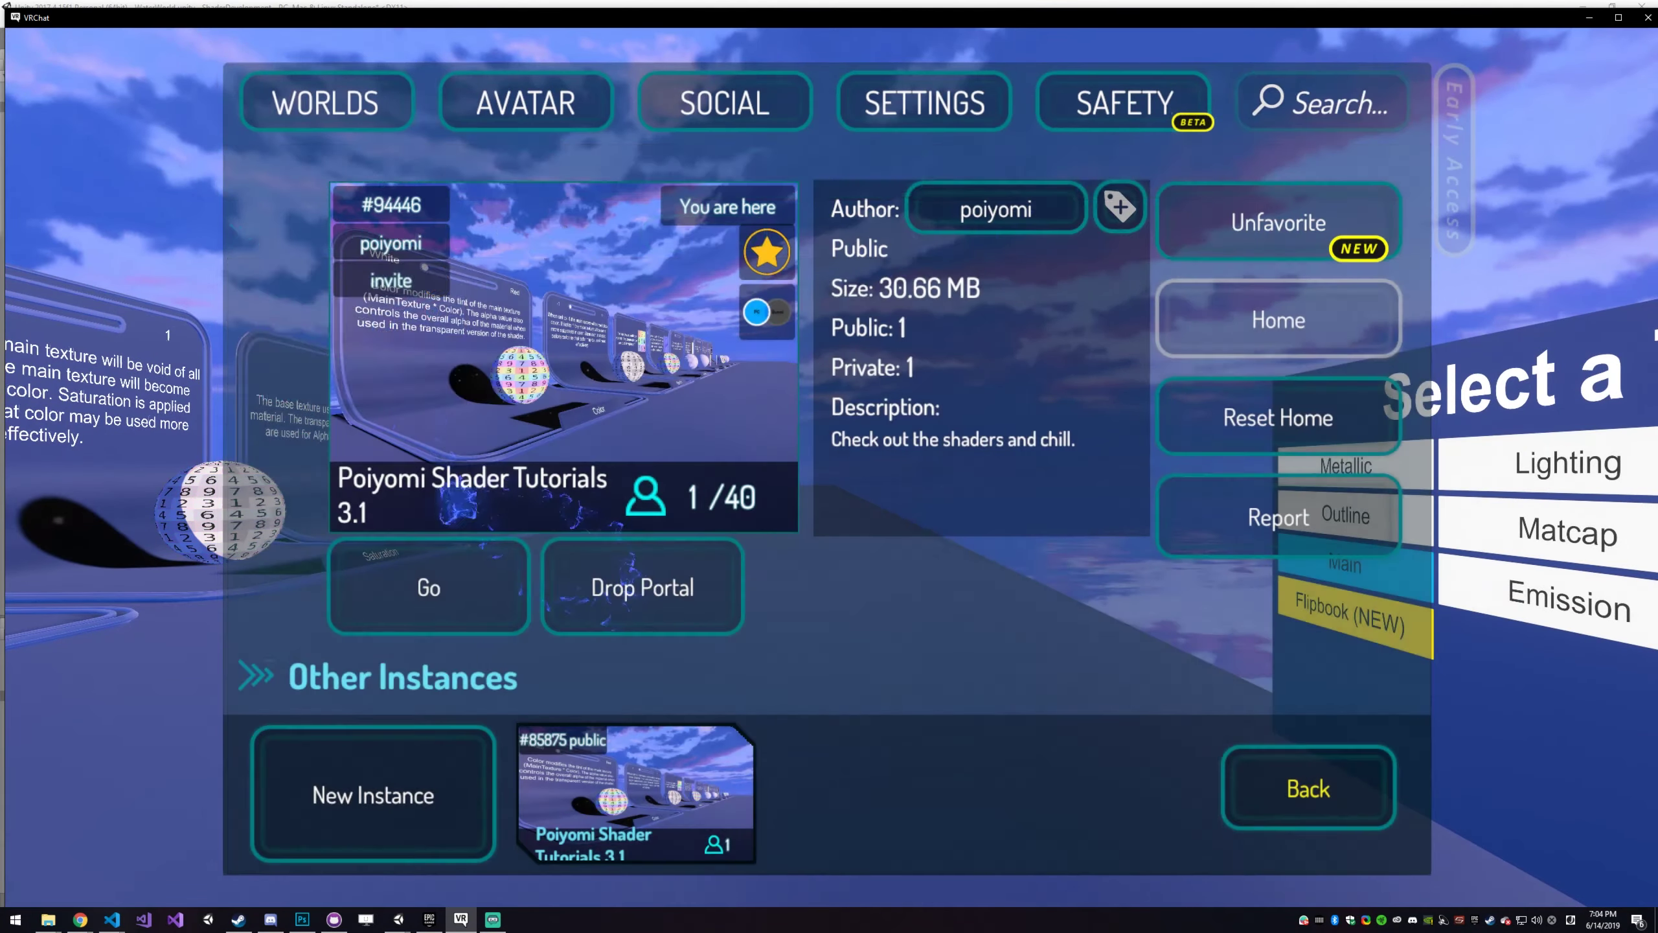
pyautogui.click(453, 567)
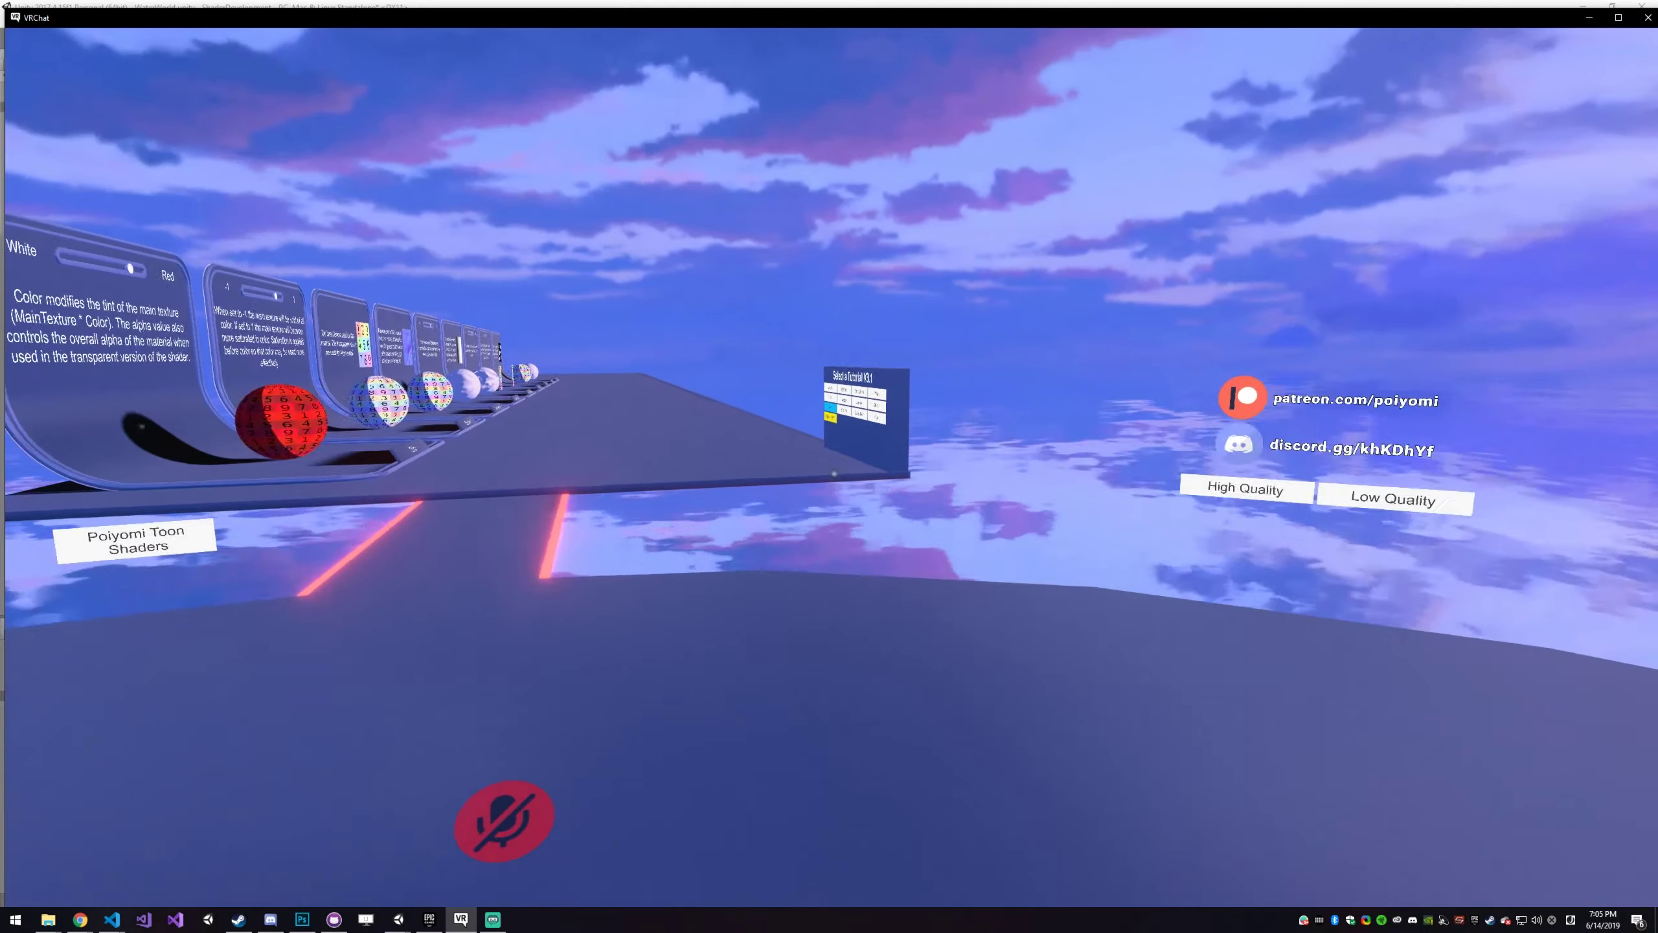
# - Walk from the spawn area to the Select a Tutorial V3.1 board and load the Outline tutorial
pyautogui.press('w')
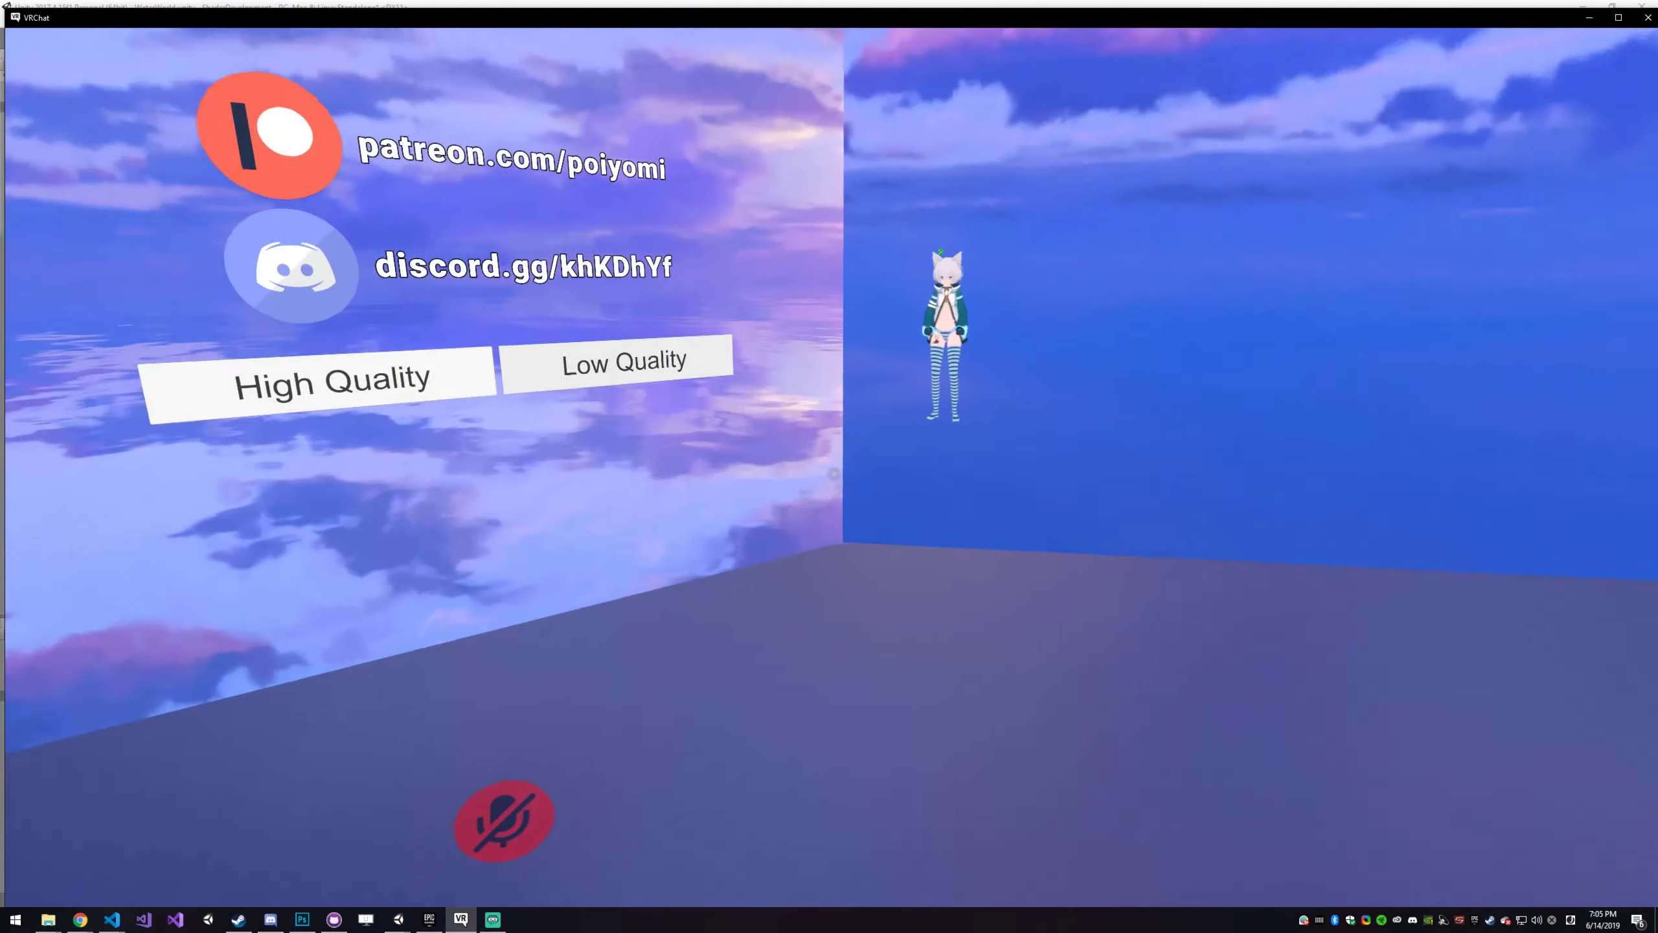
pyautogui.press('w')
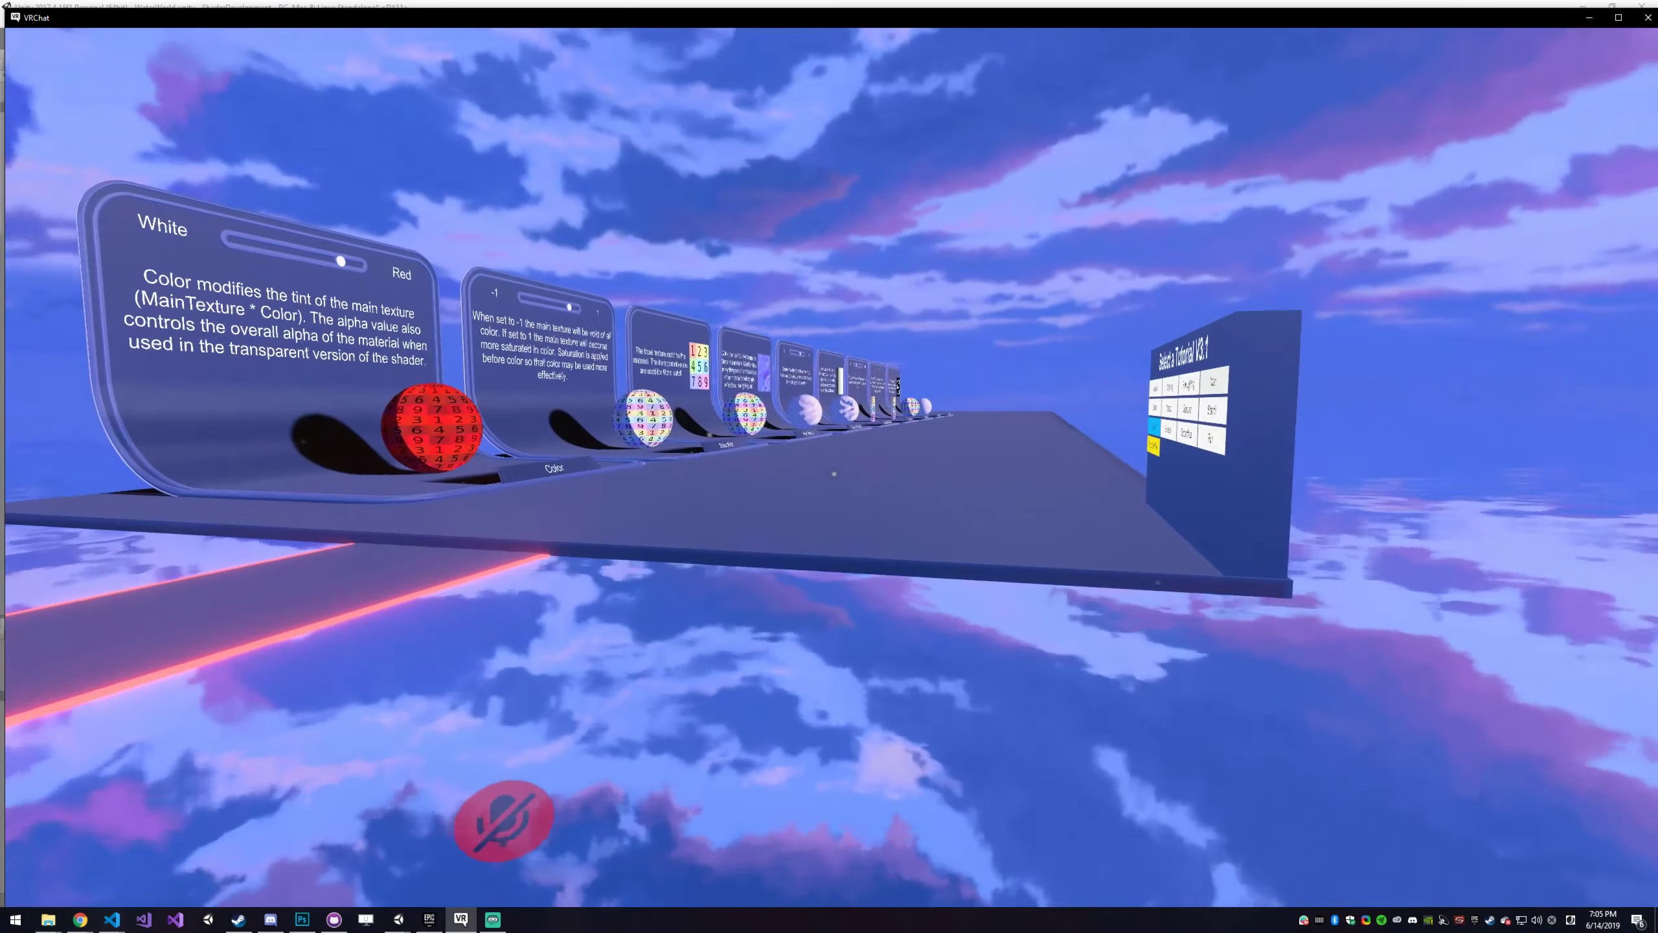
pyautogui.press('w')
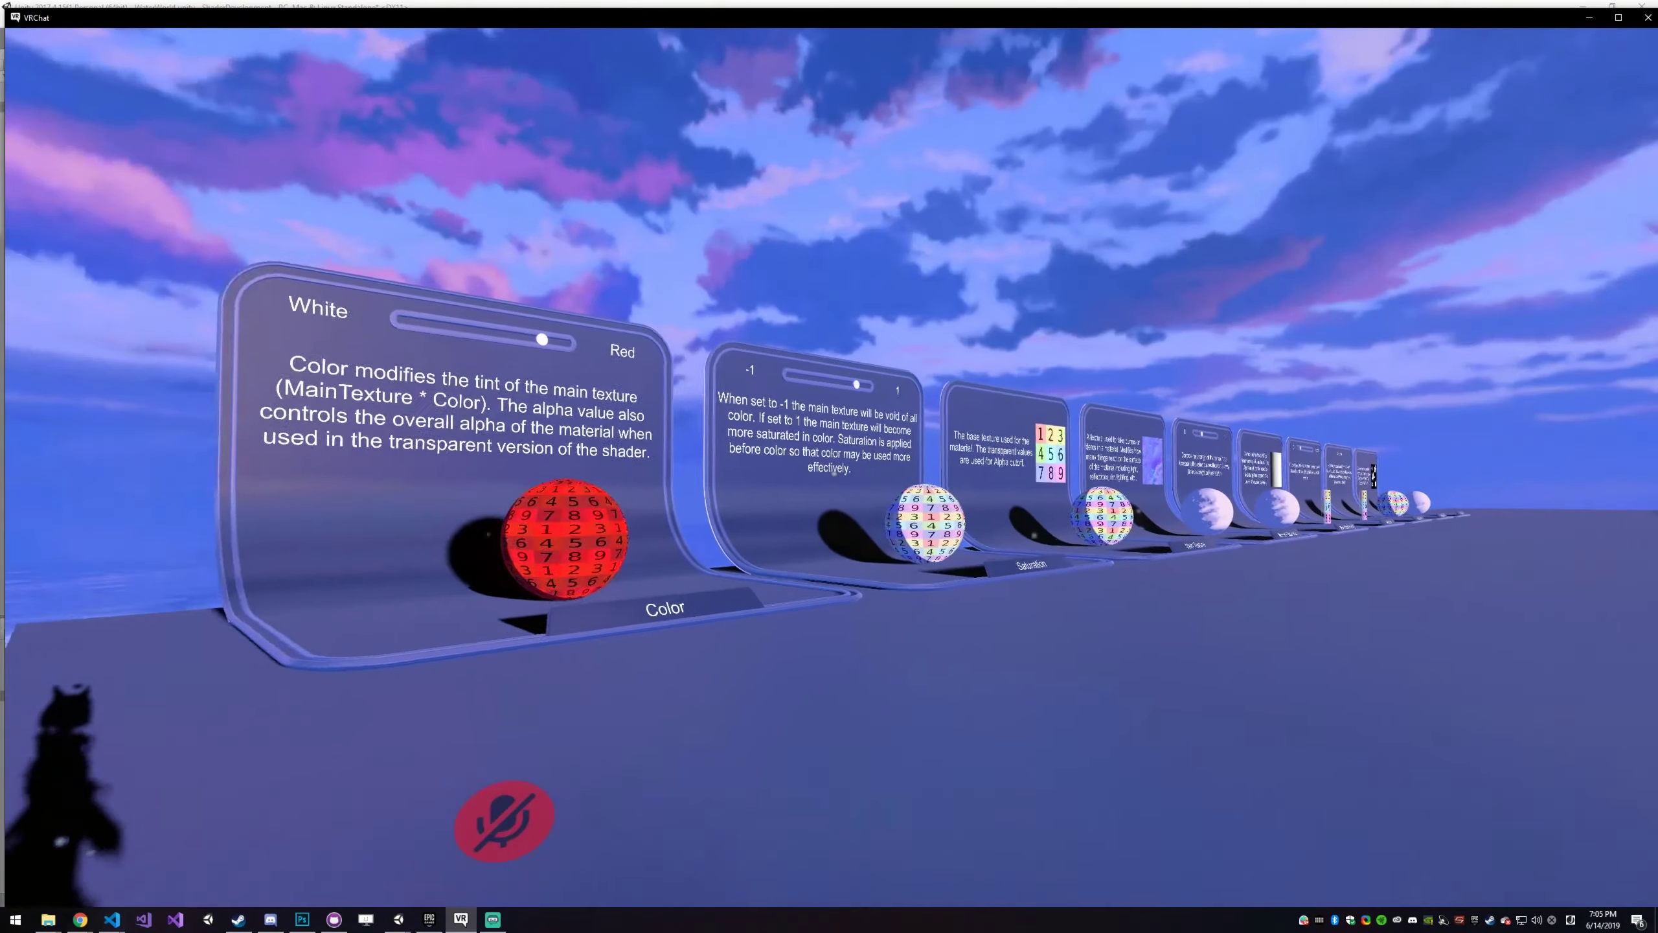
pyautogui.press('w')
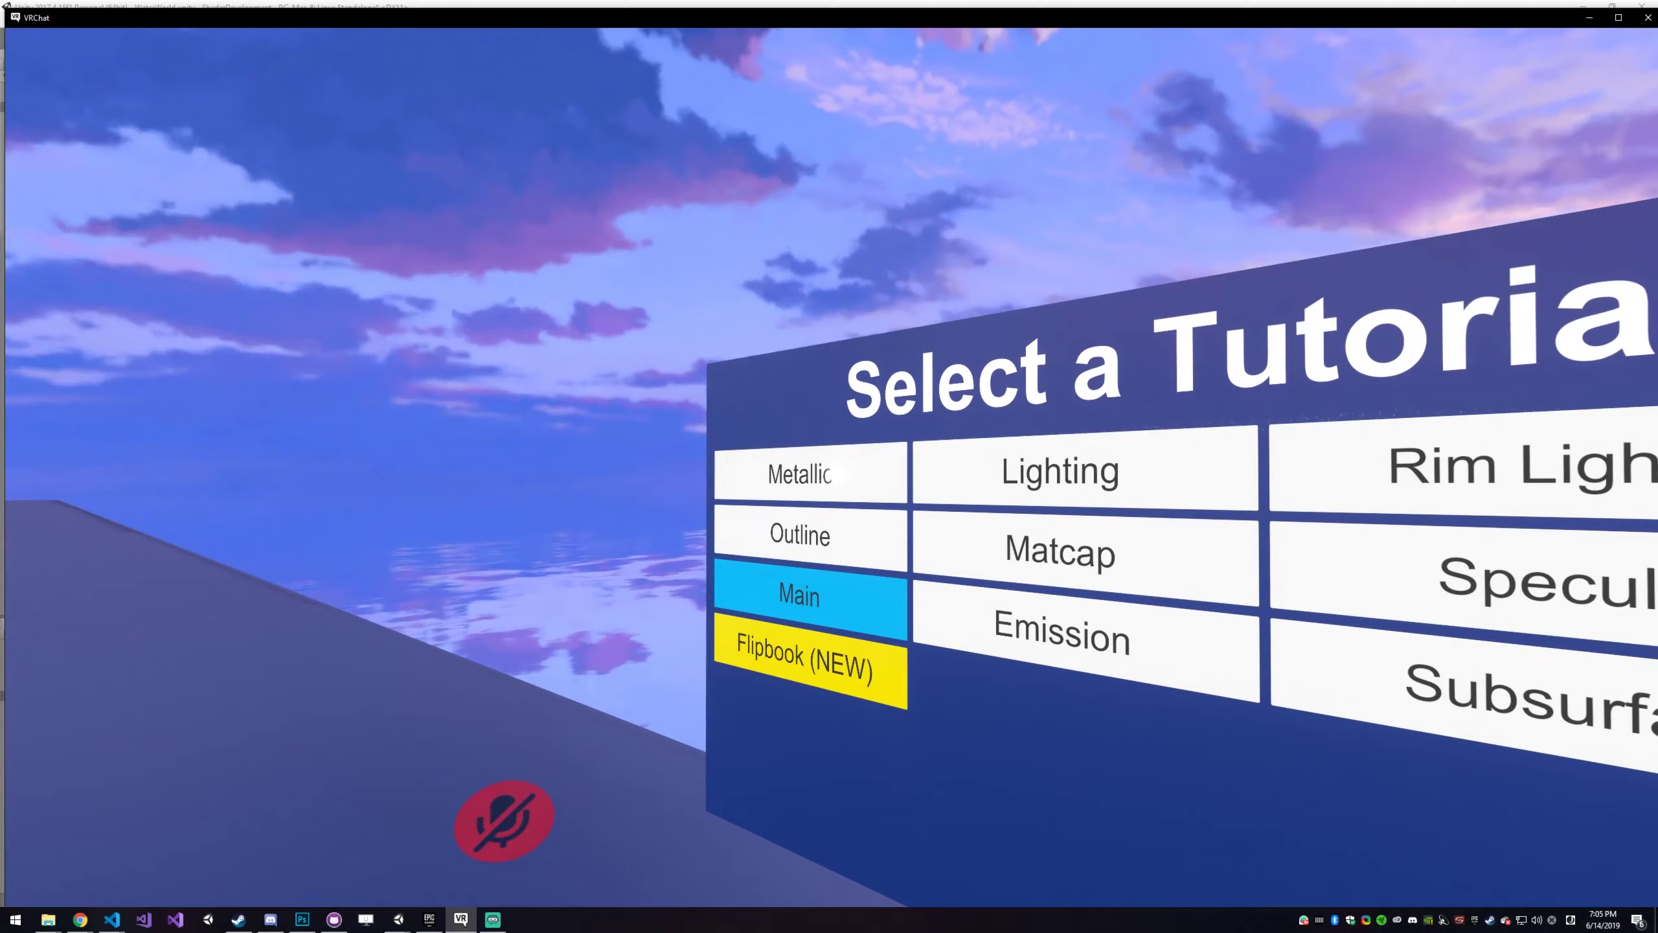
pyautogui.click(834, 473)
pyautogui.click(834, 474)
# - Look over the row of Outline displays and switch the tutorial board to Lighting
pyautogui.press('s')
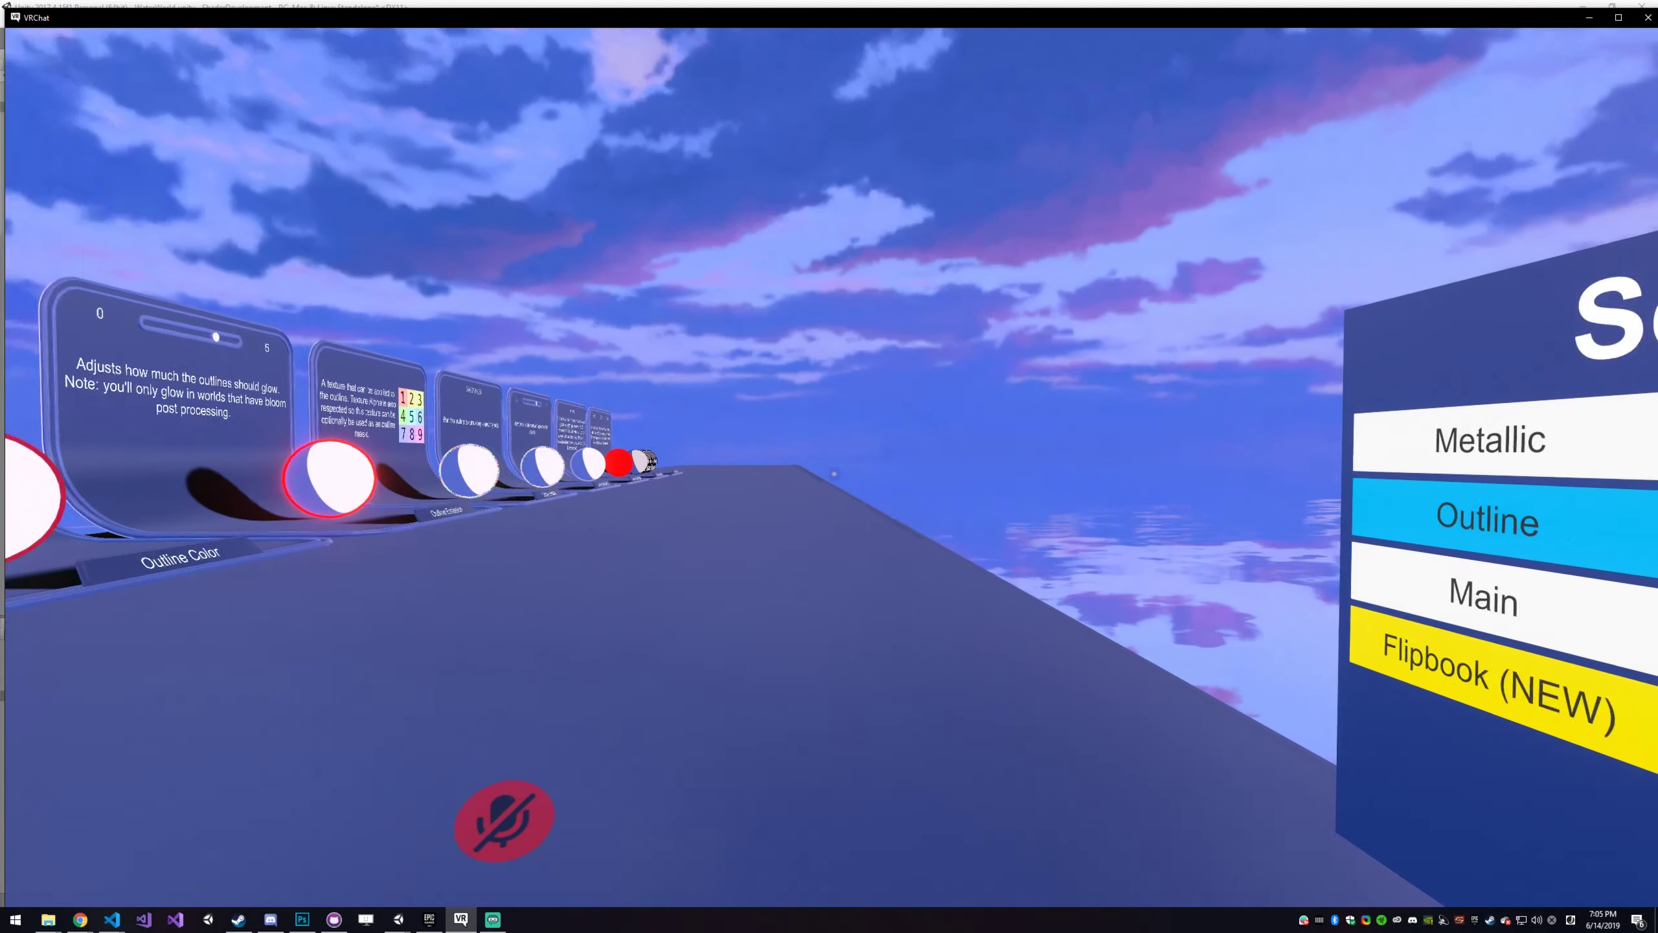
pyautogui.press('s')
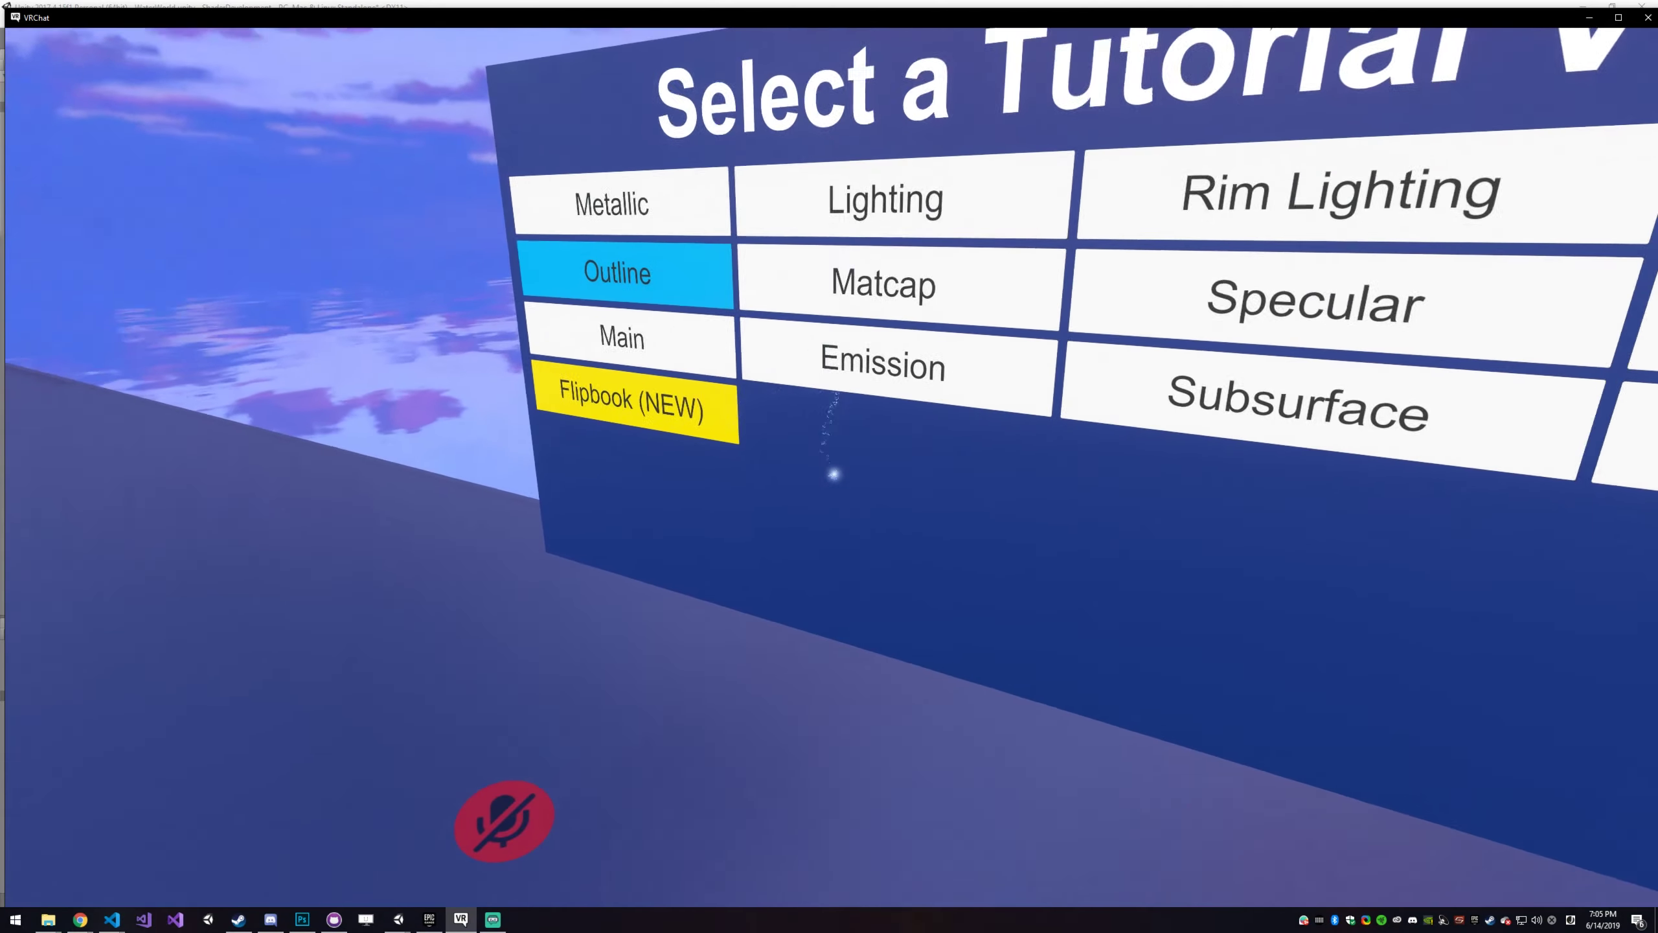
pyautogui.press('w')
pyautogui.press('d')
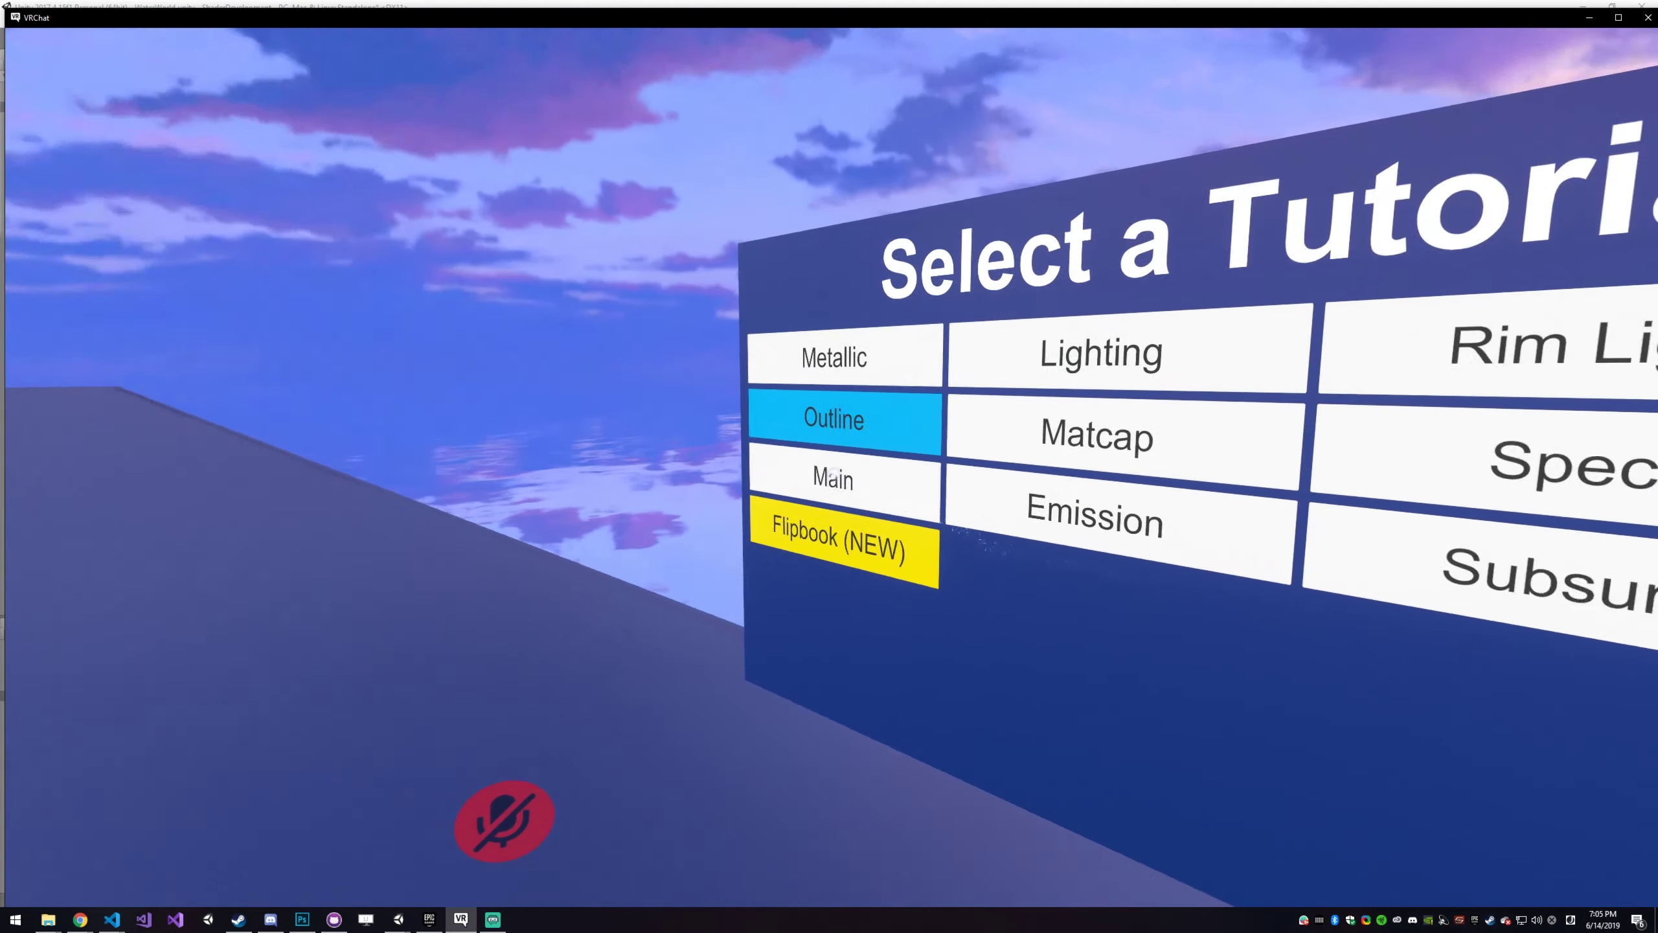
pyautogui.click(834, 473)
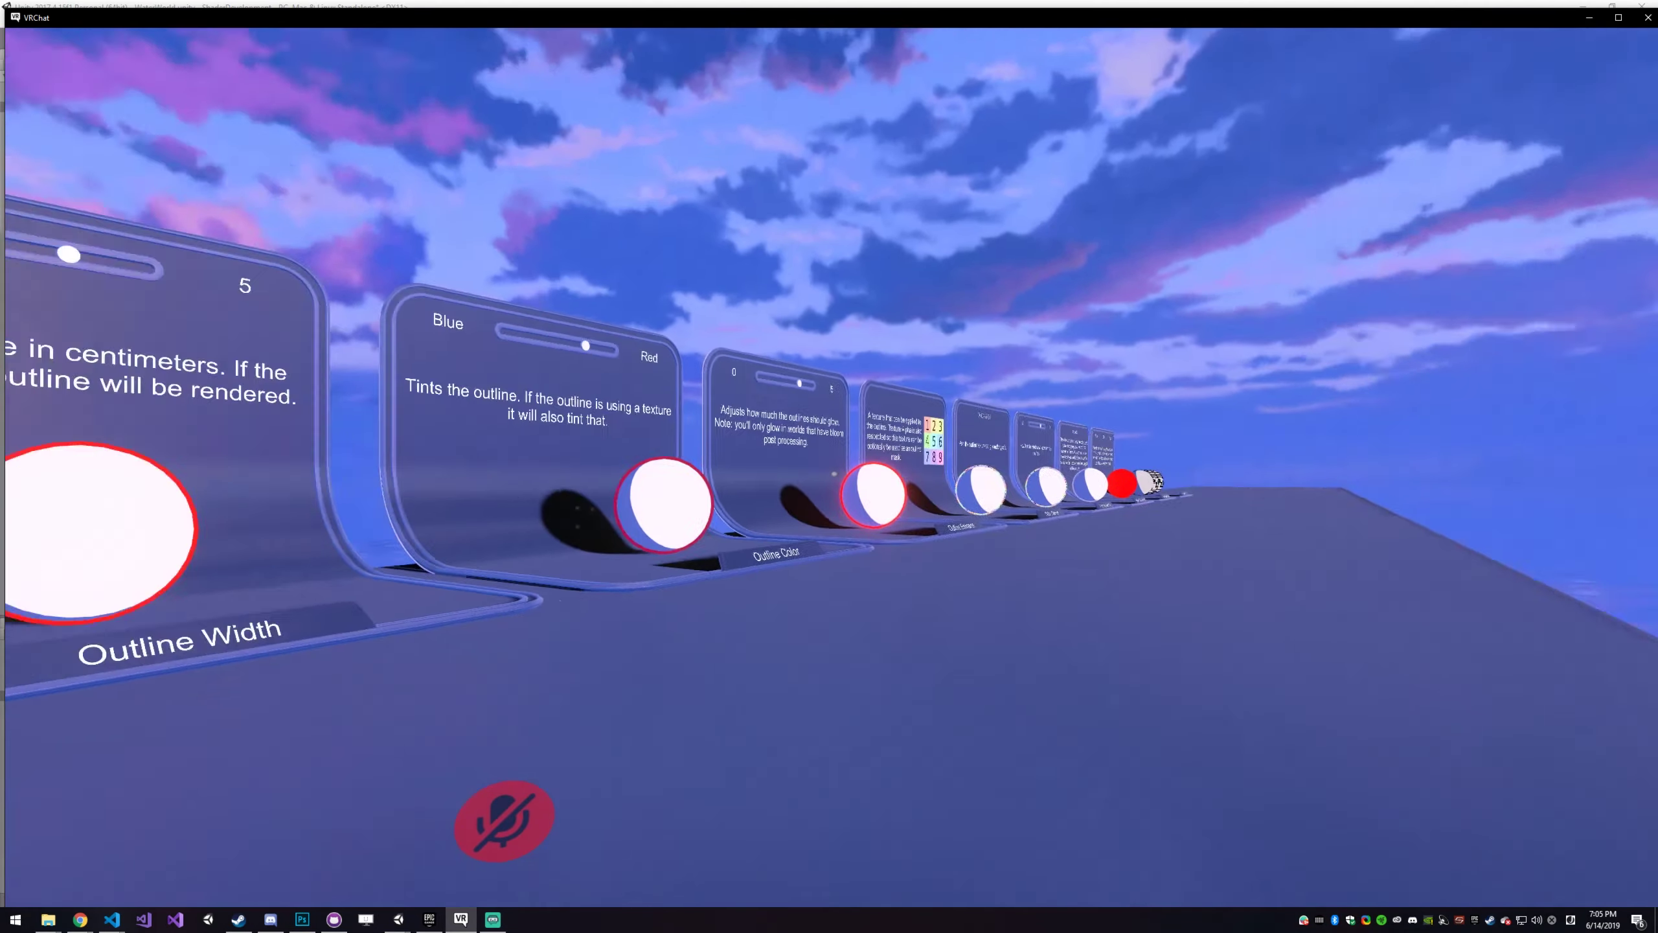
pyautogui.press('w')
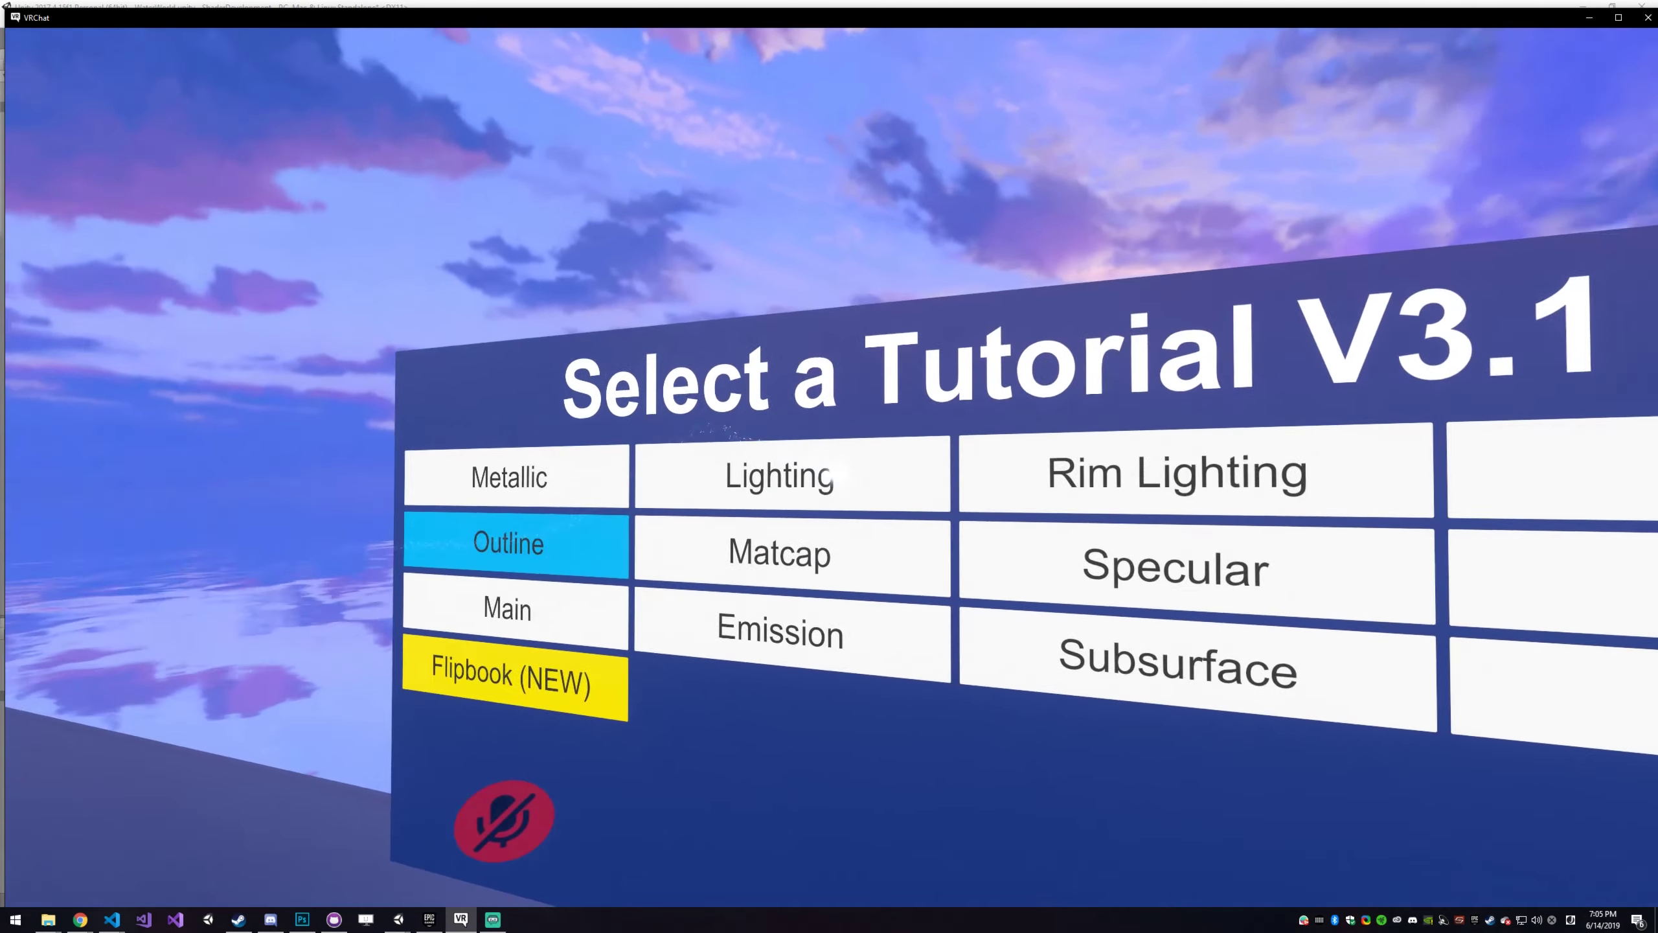
pyautogui.press('s')
pyautogui.press('w')
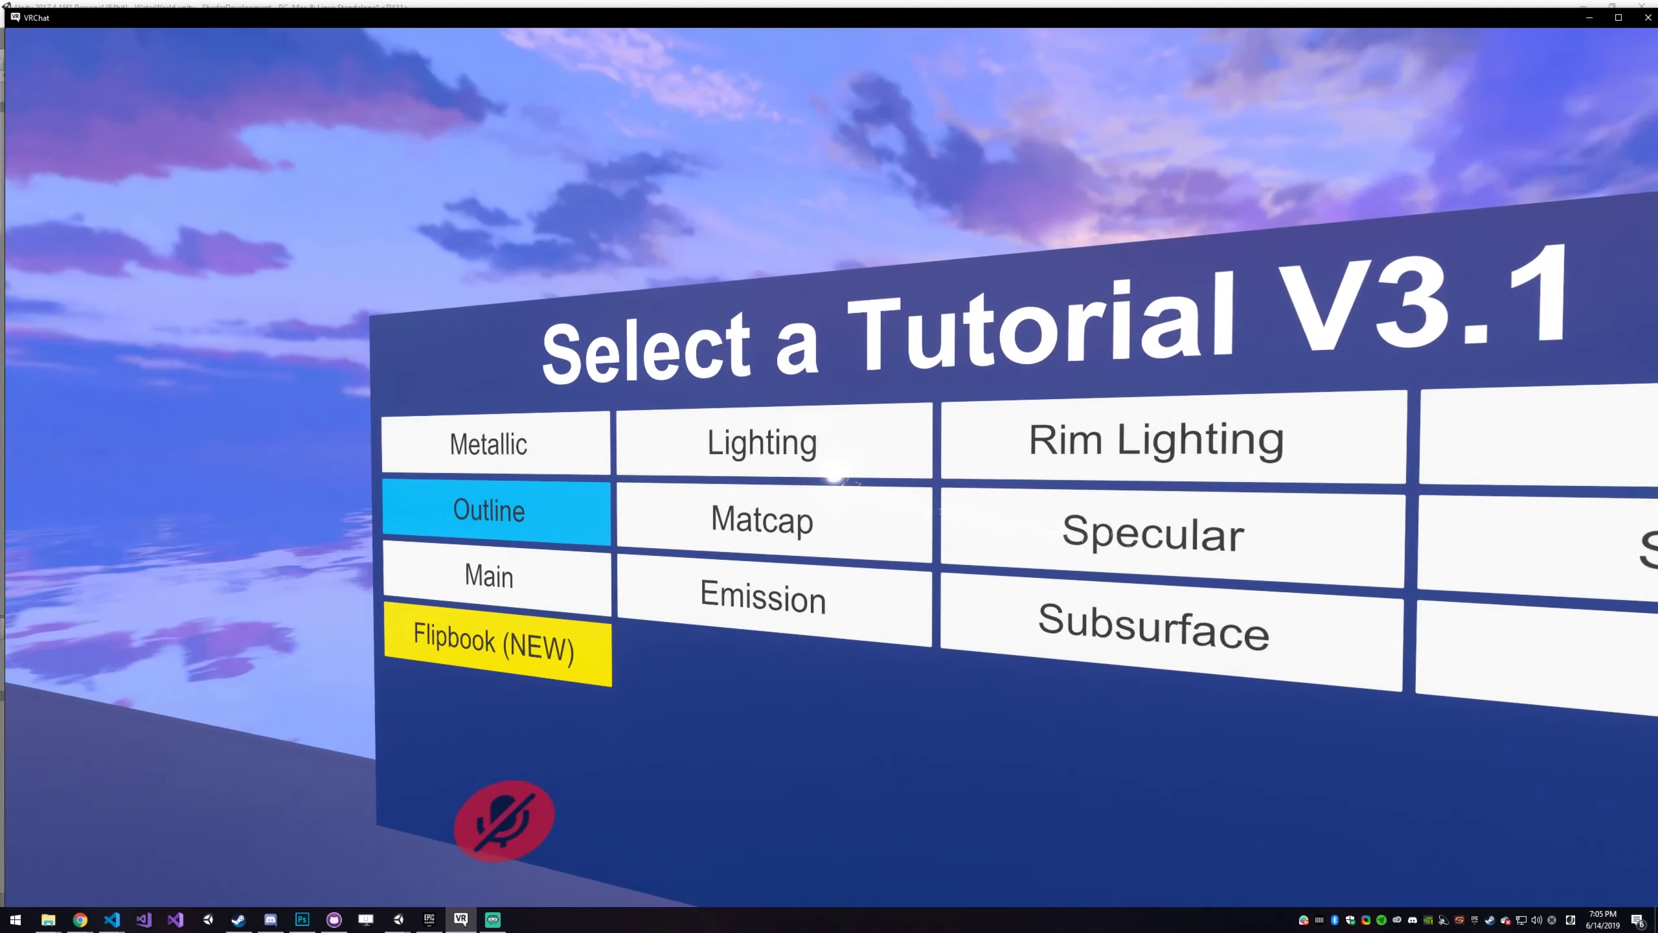
pyautogui.click(834, 477)
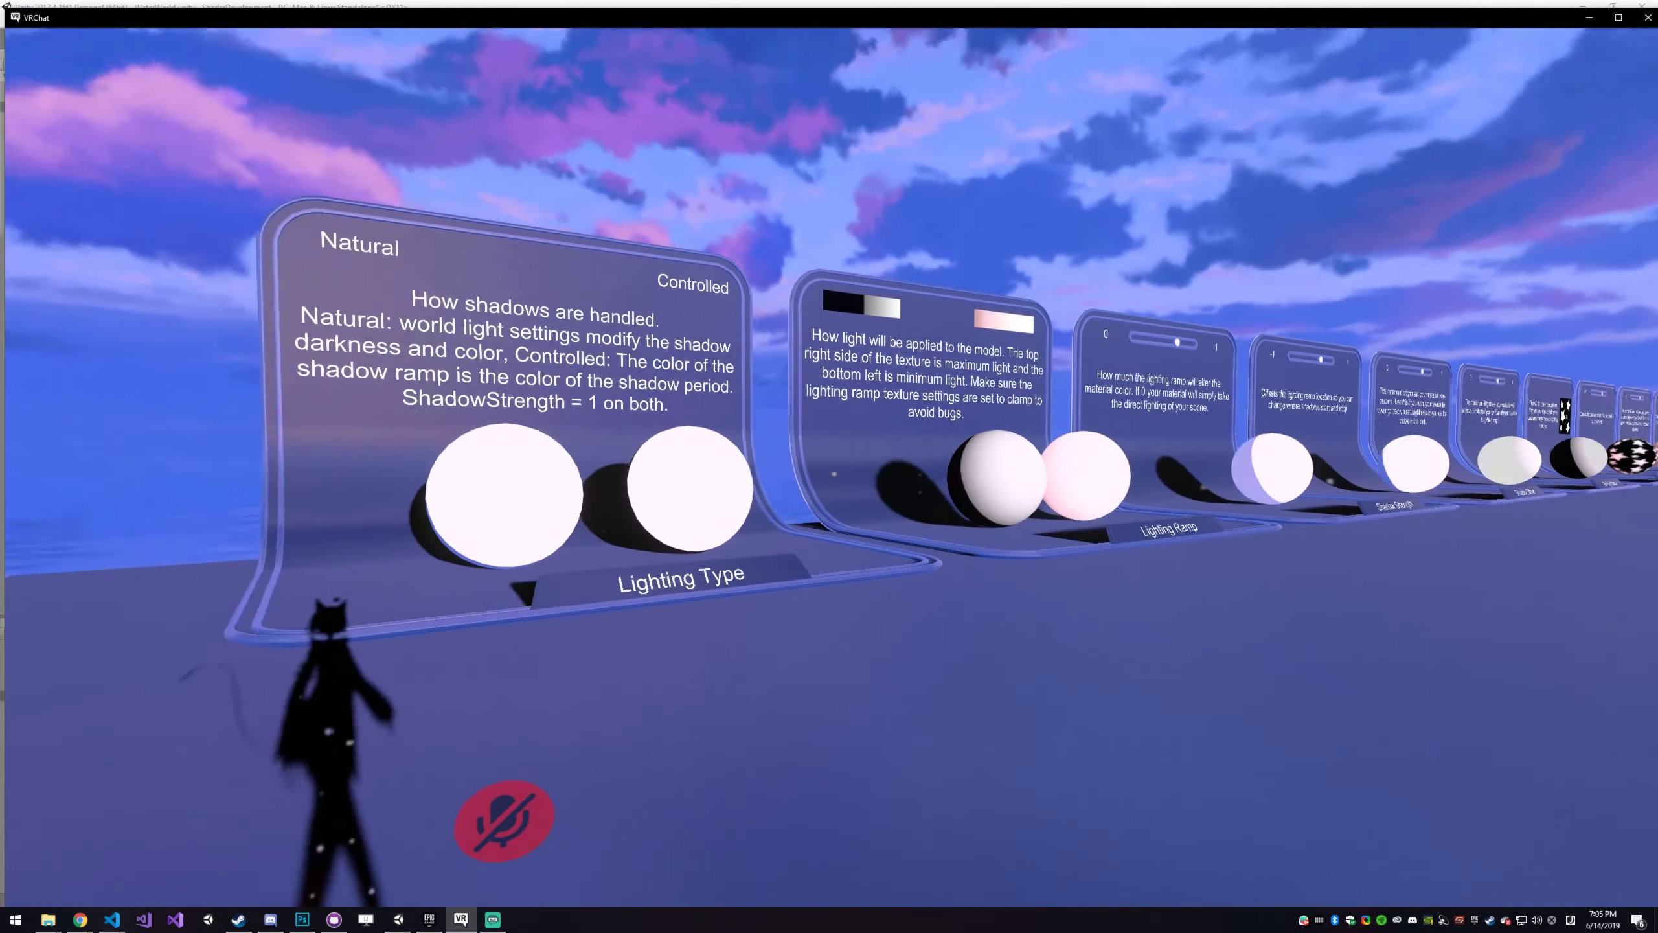
# - Examine the Lighting displays, from Lighting Type and Lighting Ramp along to Shadow Strength
pyautogui.press('w')
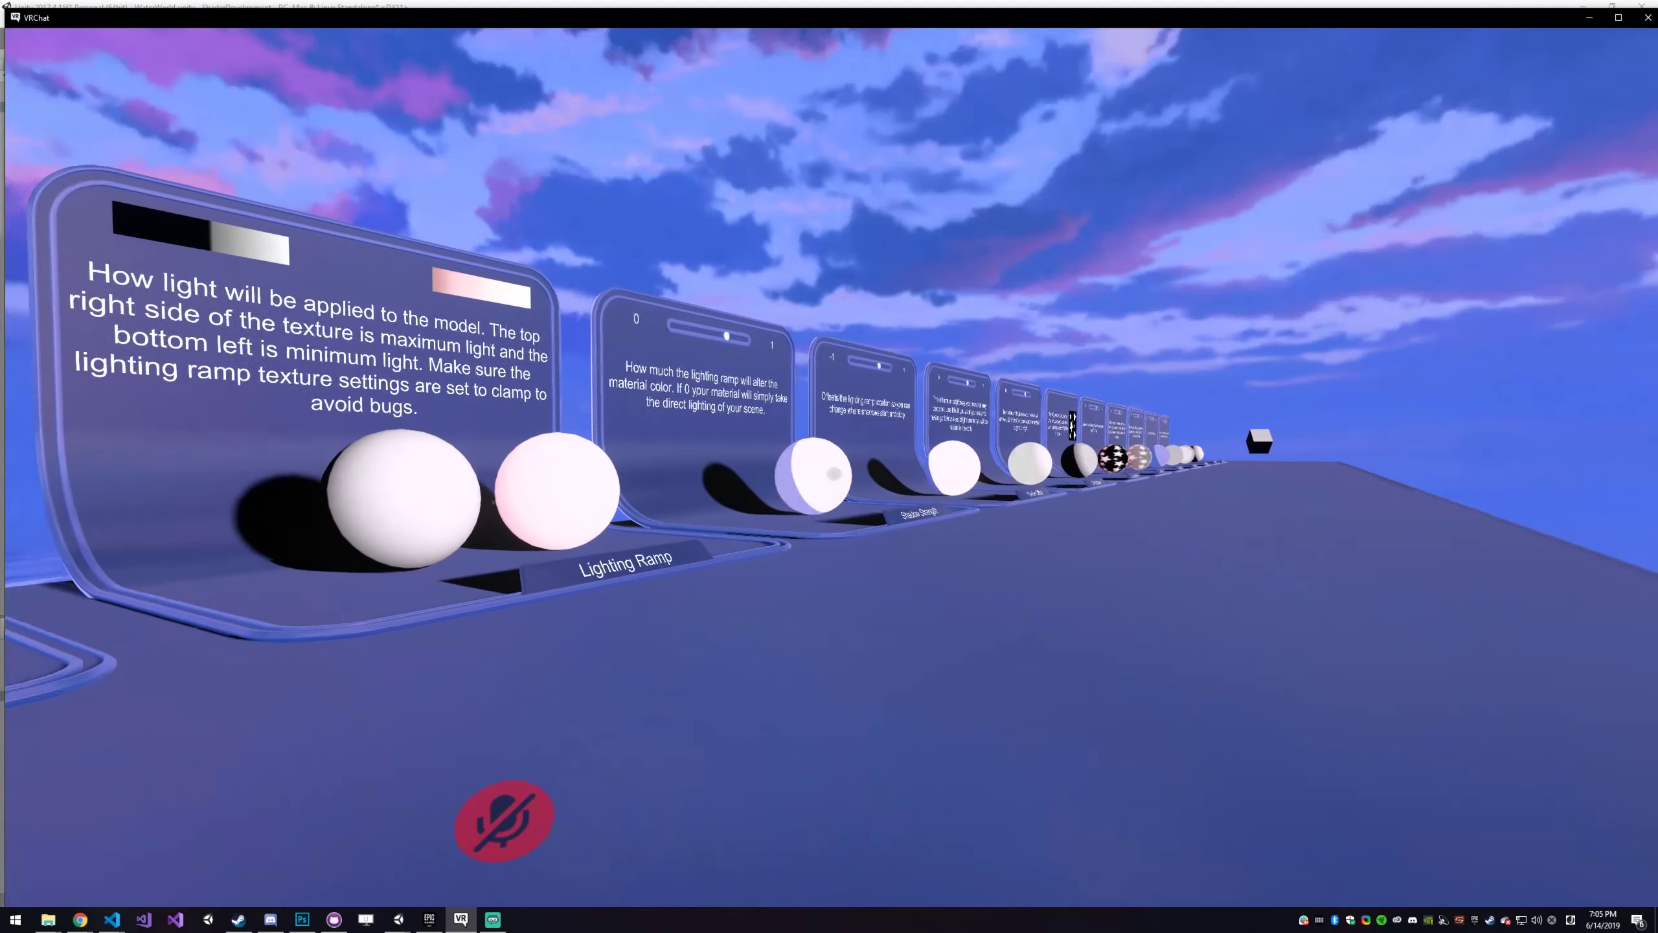
pyautogui.press('w')
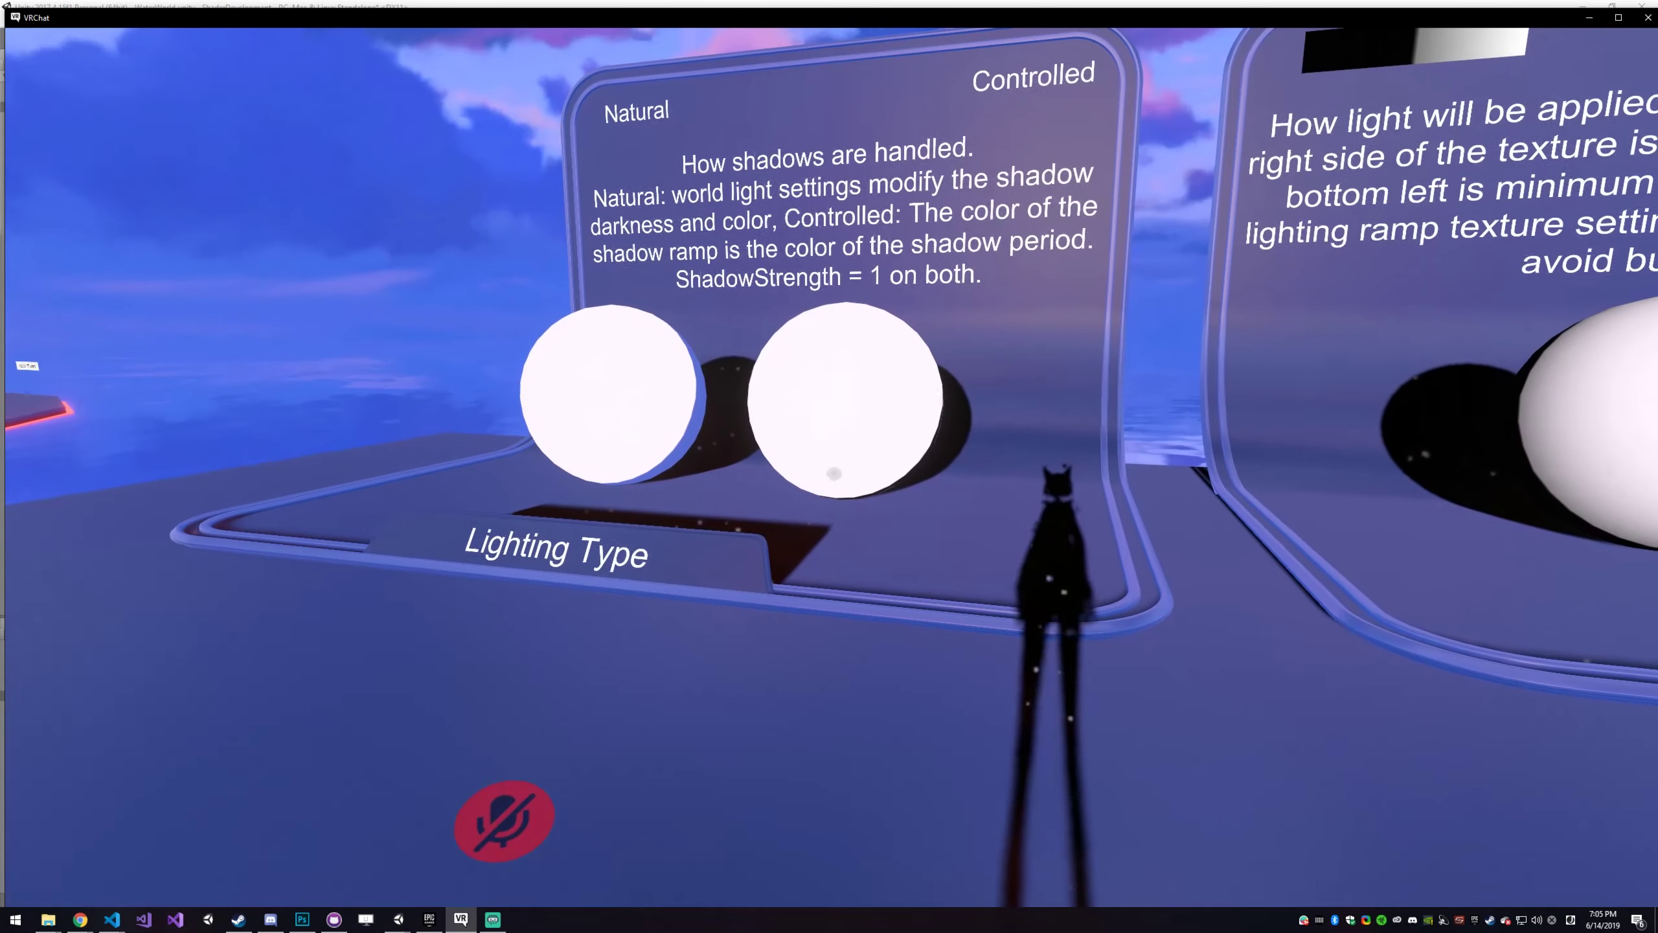
pyautogui.press('s')
pyautogui.press('d')
pyautogui.press('w')
pyautogui.press('d')
pyautogui.press('w')
pyautogui.press('w')
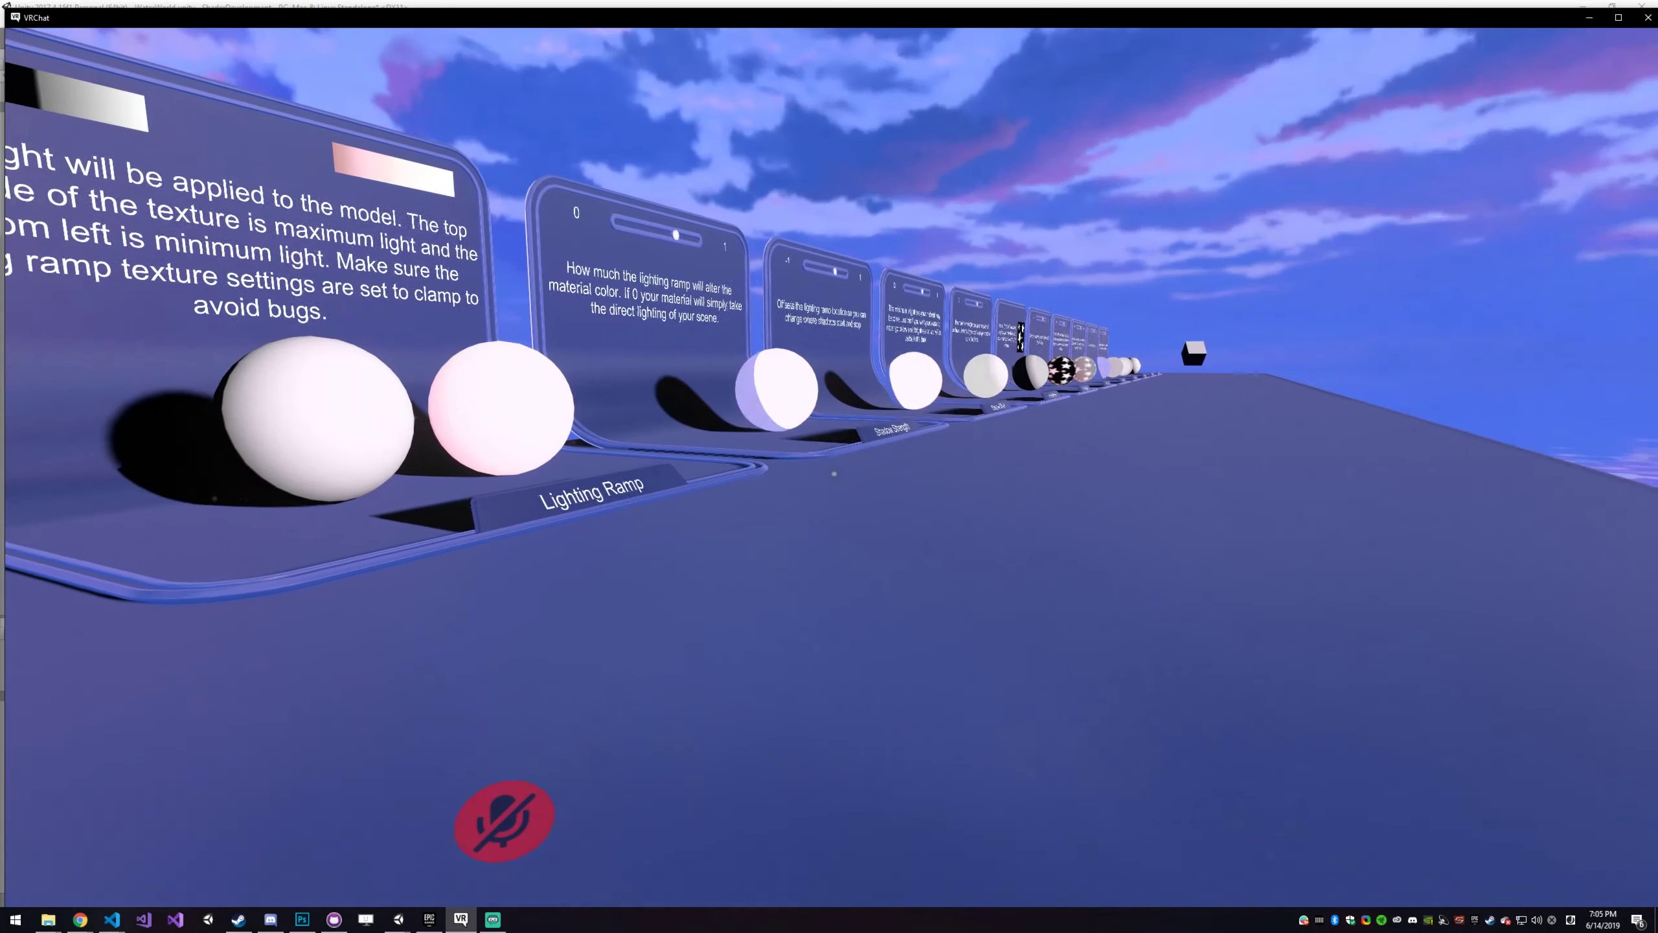
pyautogui.press('s')
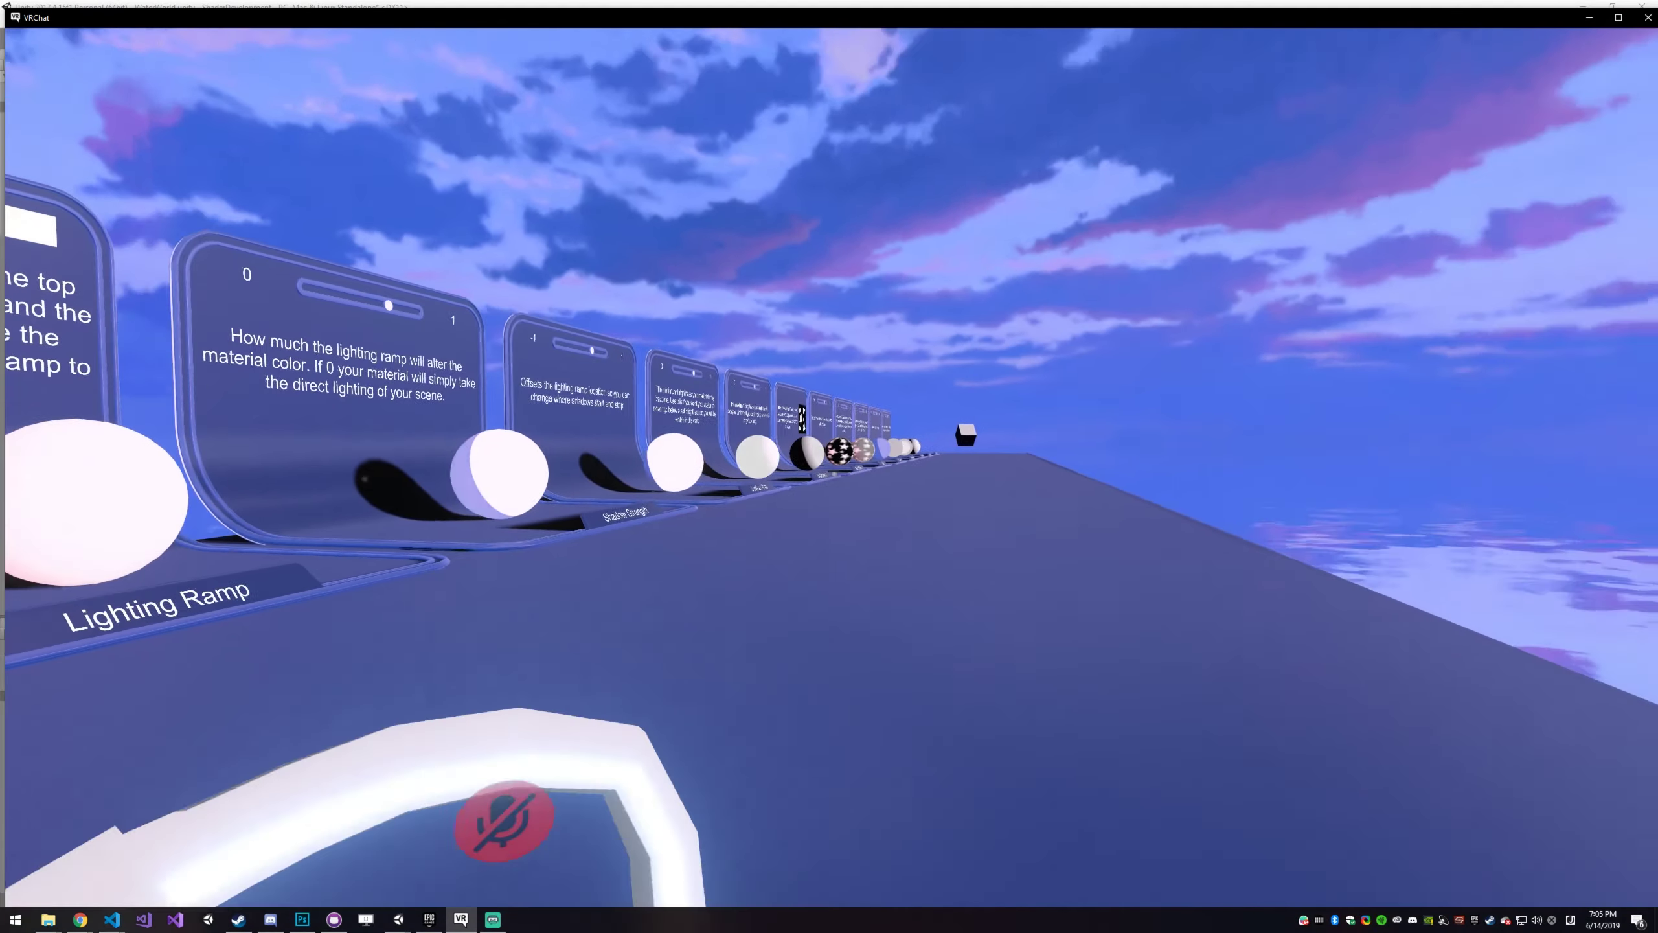
# - Return to the tutorial board and load the Flipbook (NEW) tutorial
pyautogui.press('a')
pyautogui.press('a')
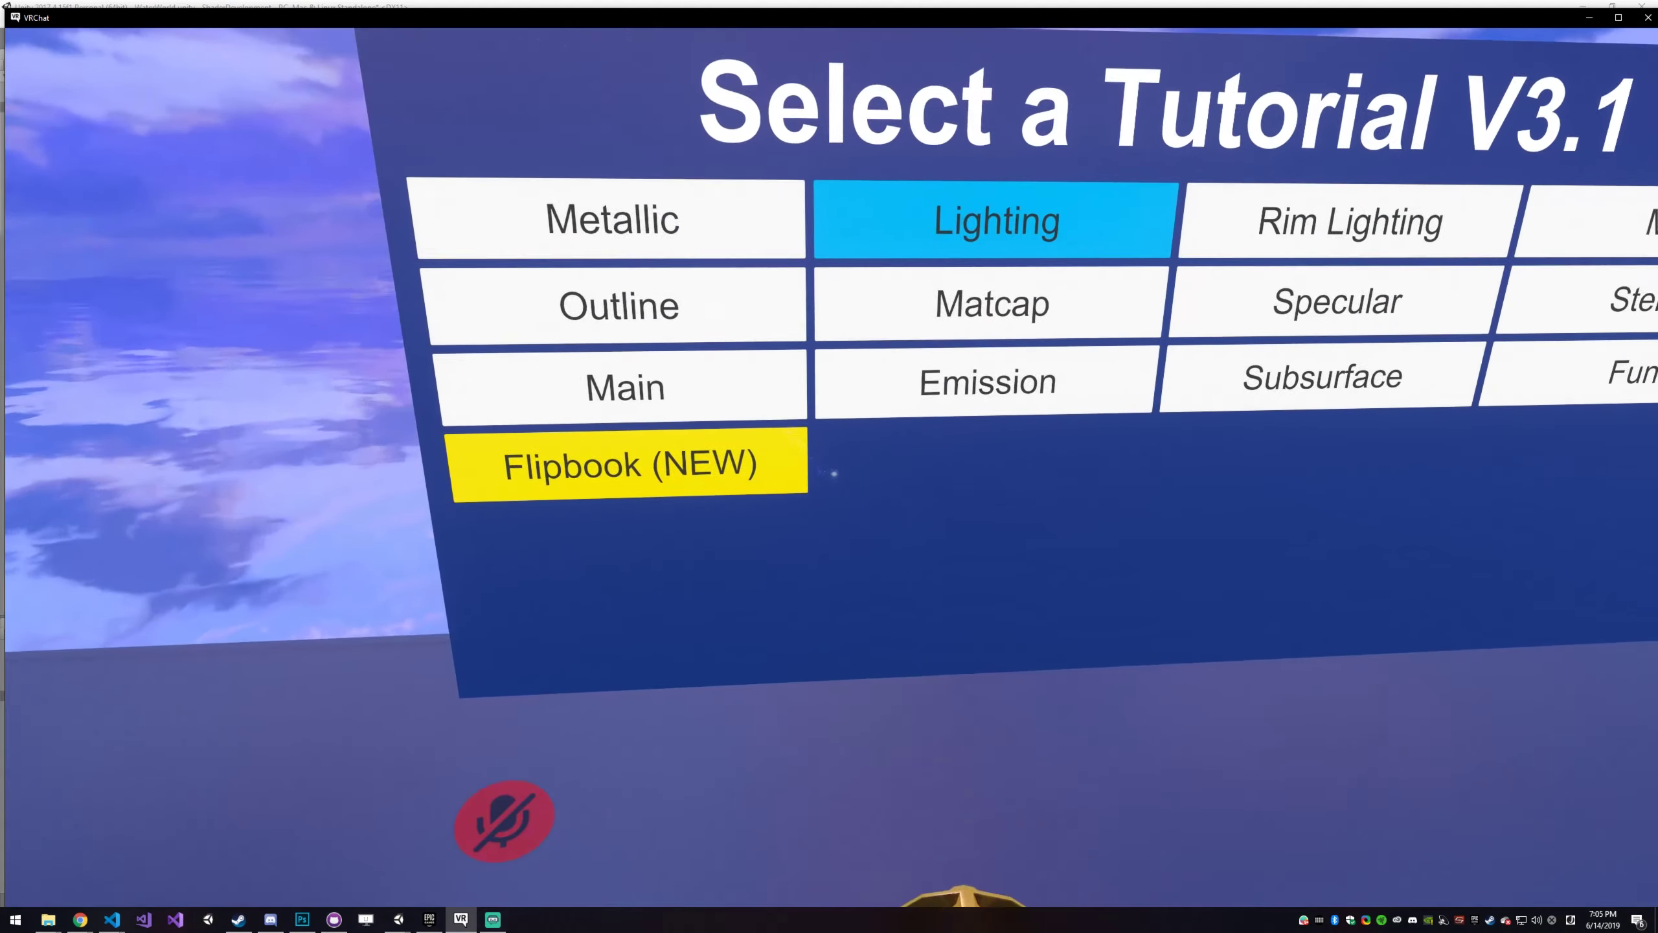
pyautogui.press('w')
pyautogui.press('s')
pyautogui.press('w')
pyautogui.click(834, 475)
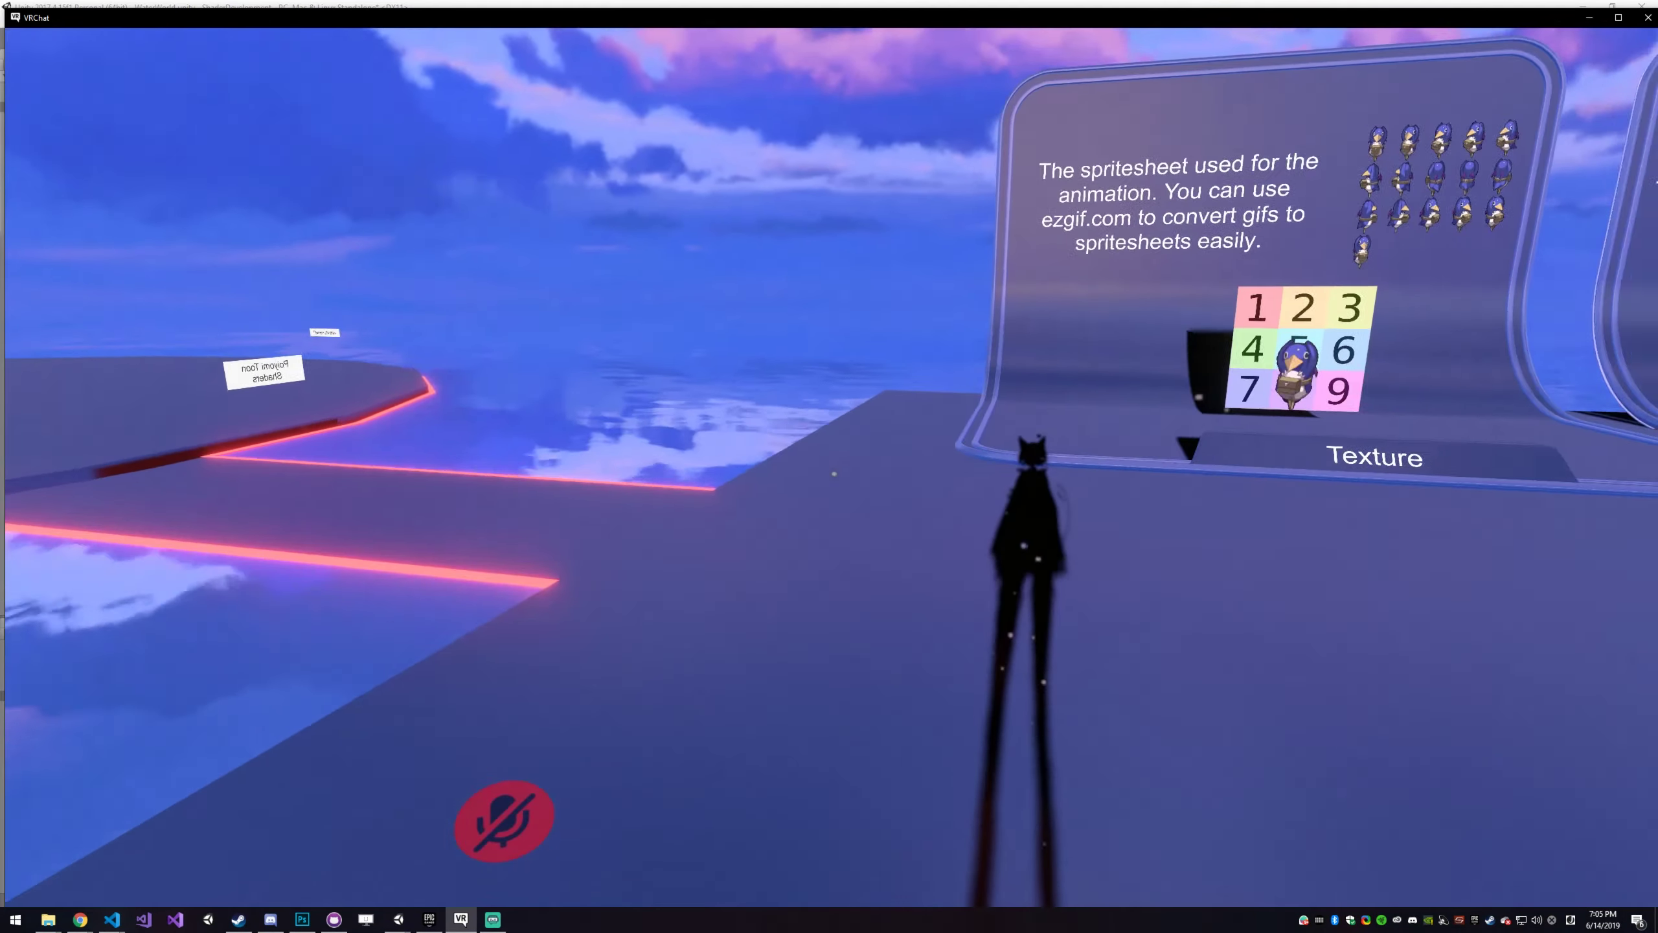
# - Walk up to the Flipbook Texture display and examine its spritesheet and animated sample
pyautogui.press('w')
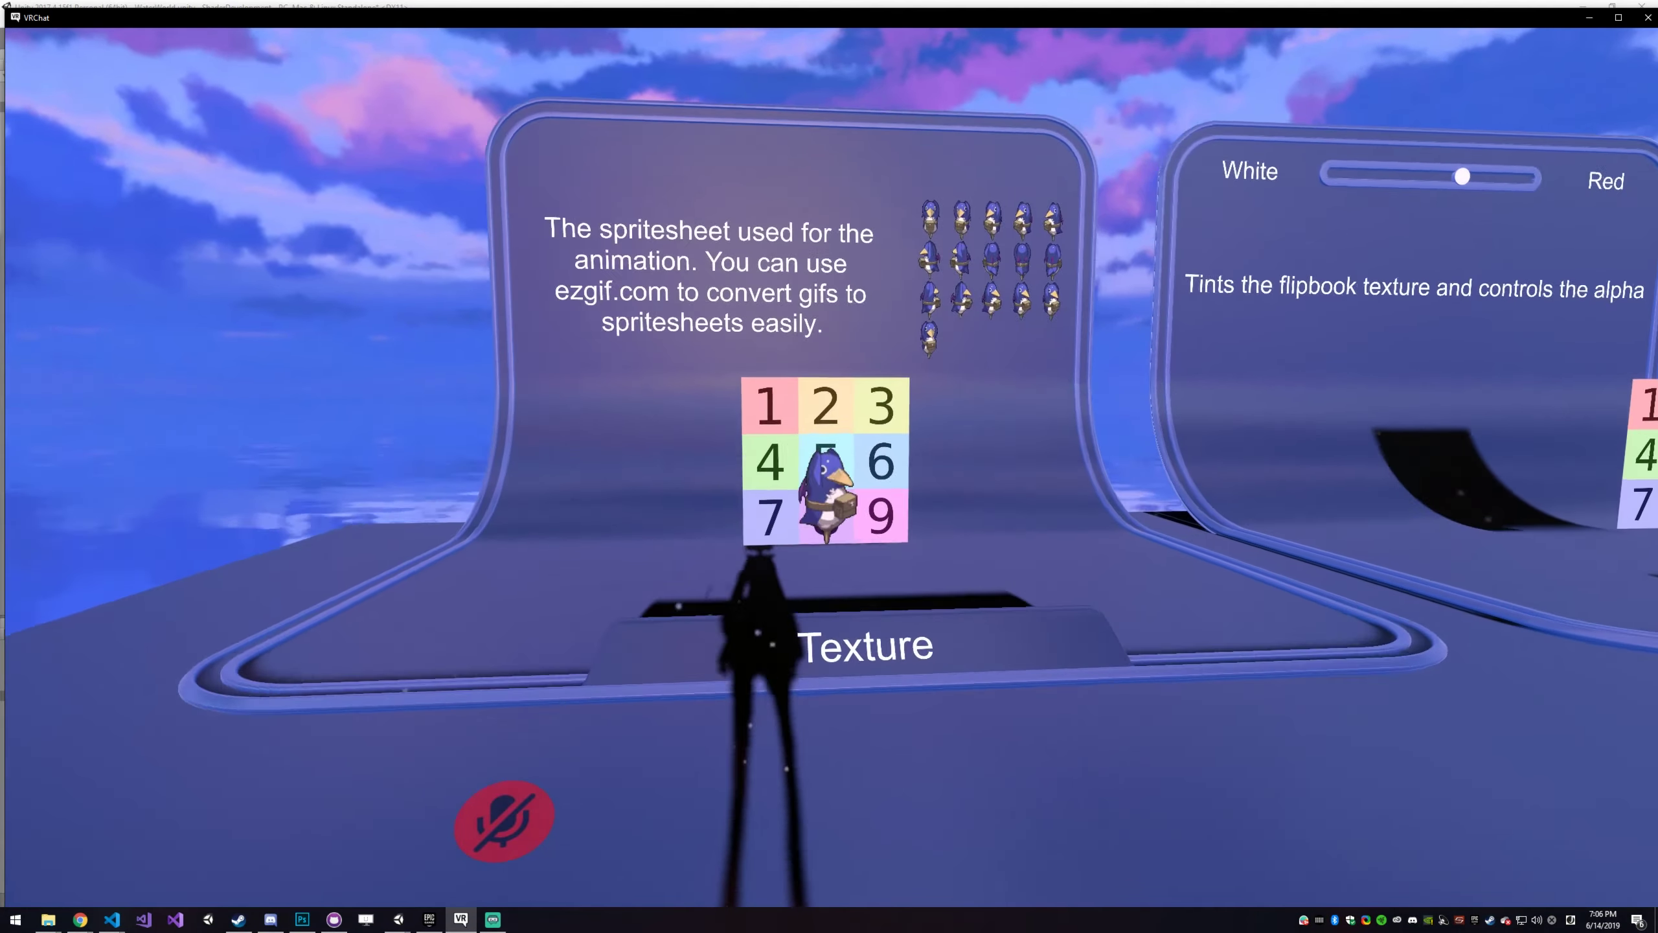
pyautogui.press('w')
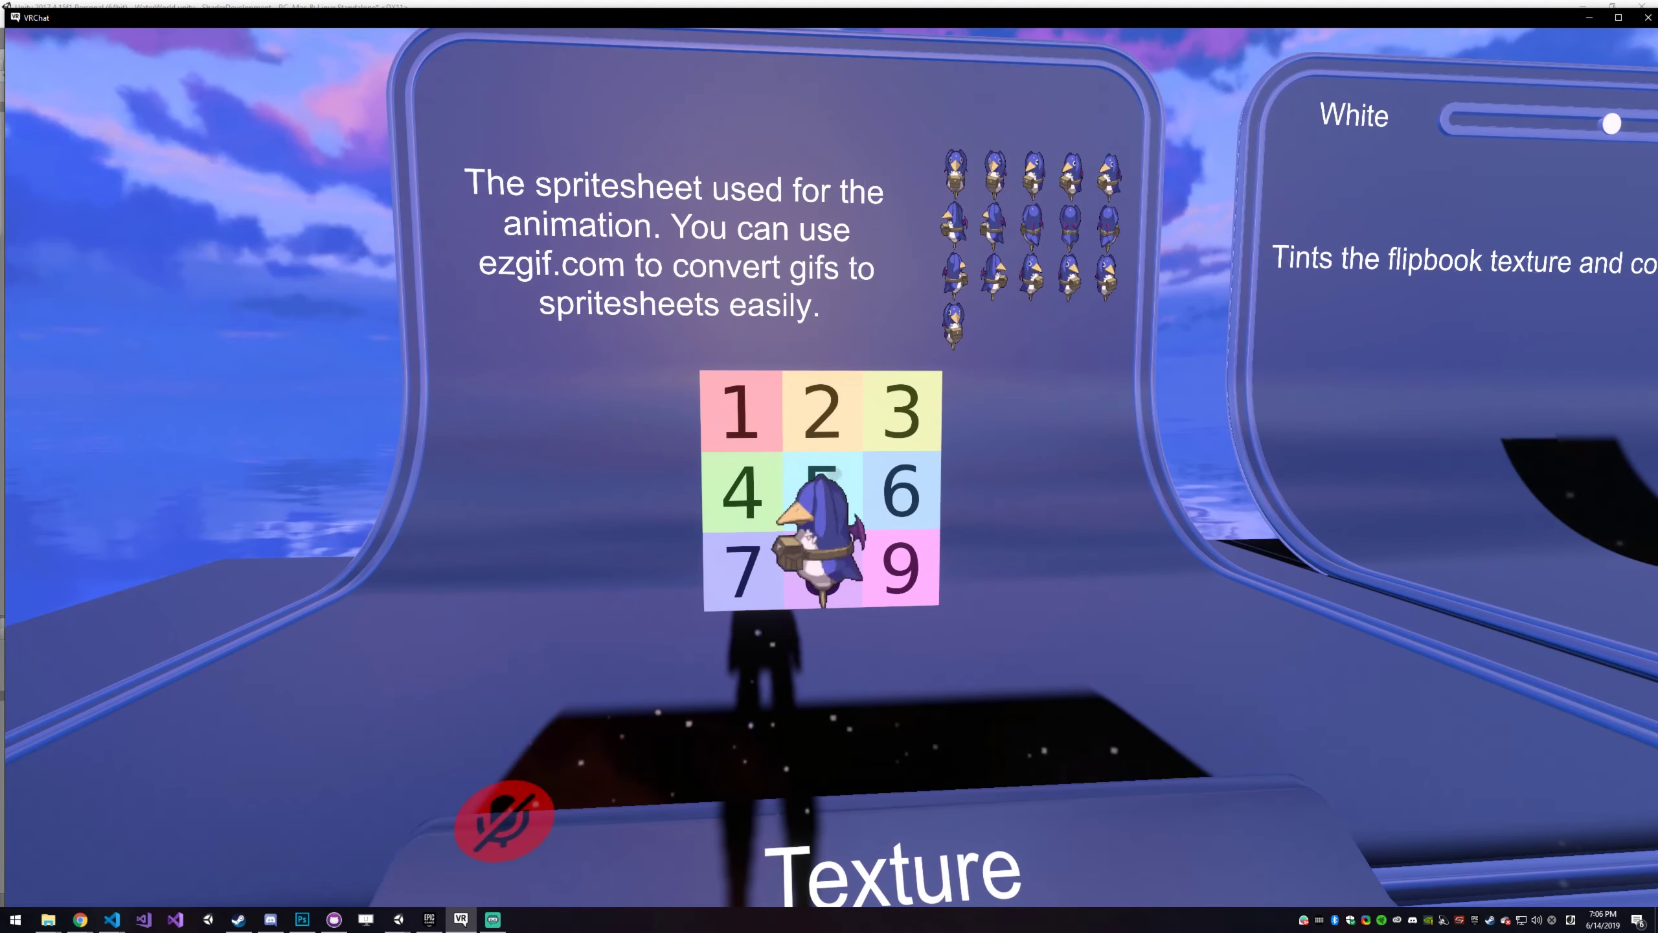
pyautogui.moveTo(829, 466)
pyautogui.press('w')
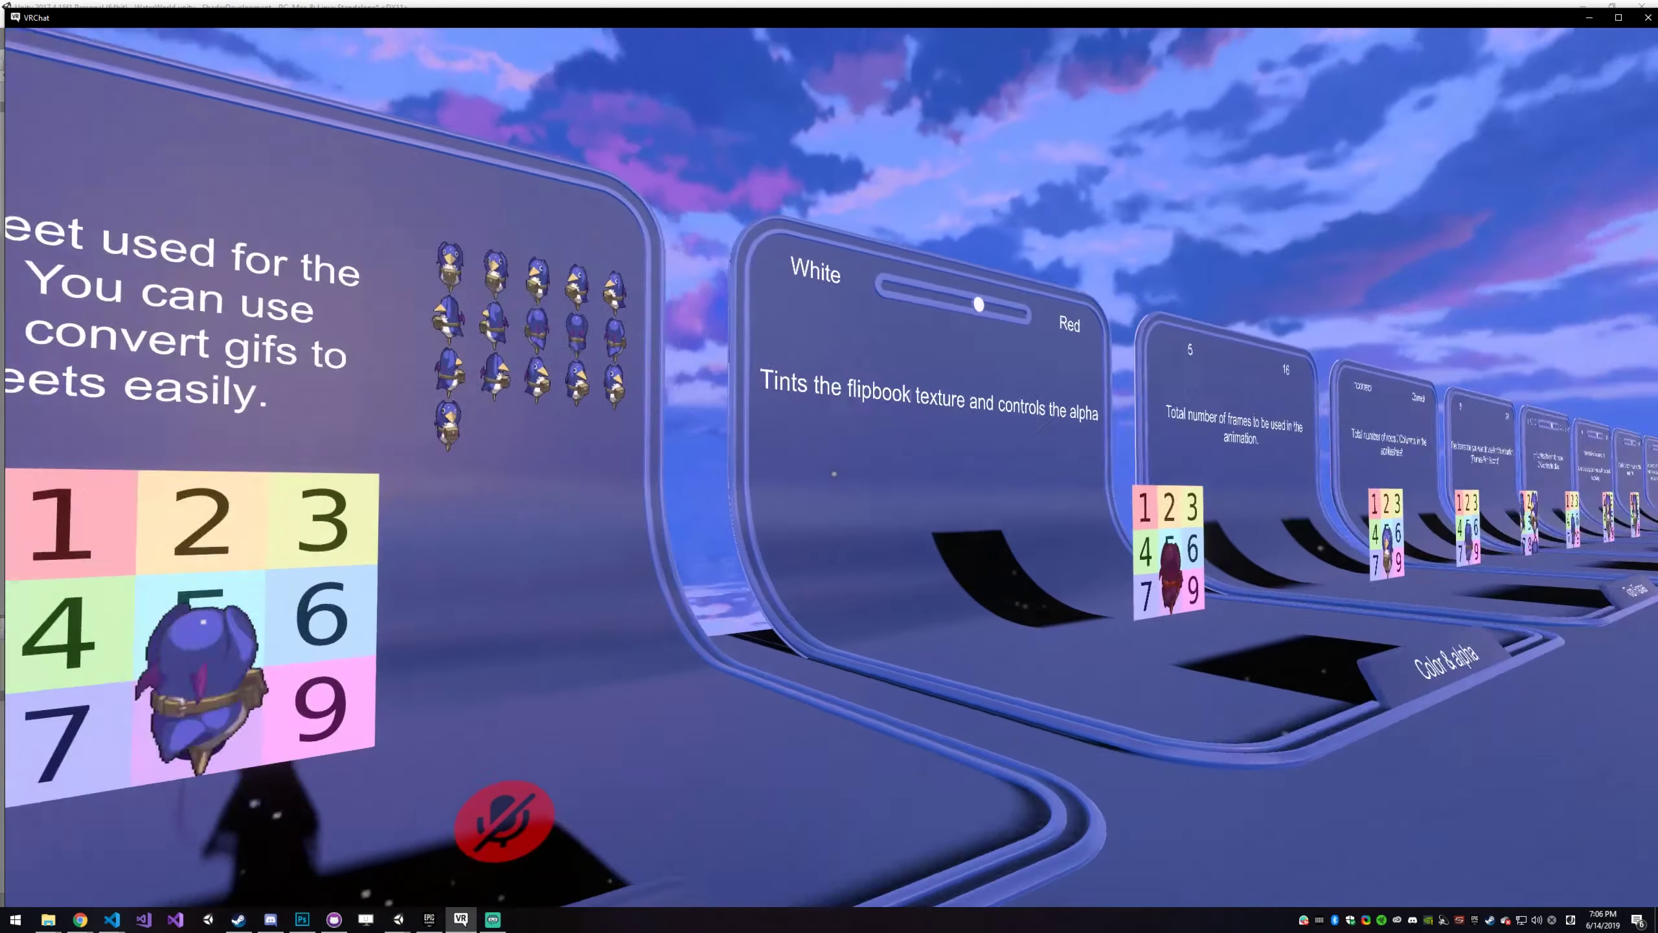
# - Examine the Flipbook Color & alpha display, including its White-to-Red slider and tinted sample
pyautogui.press('d')
pyautogui.press('w')
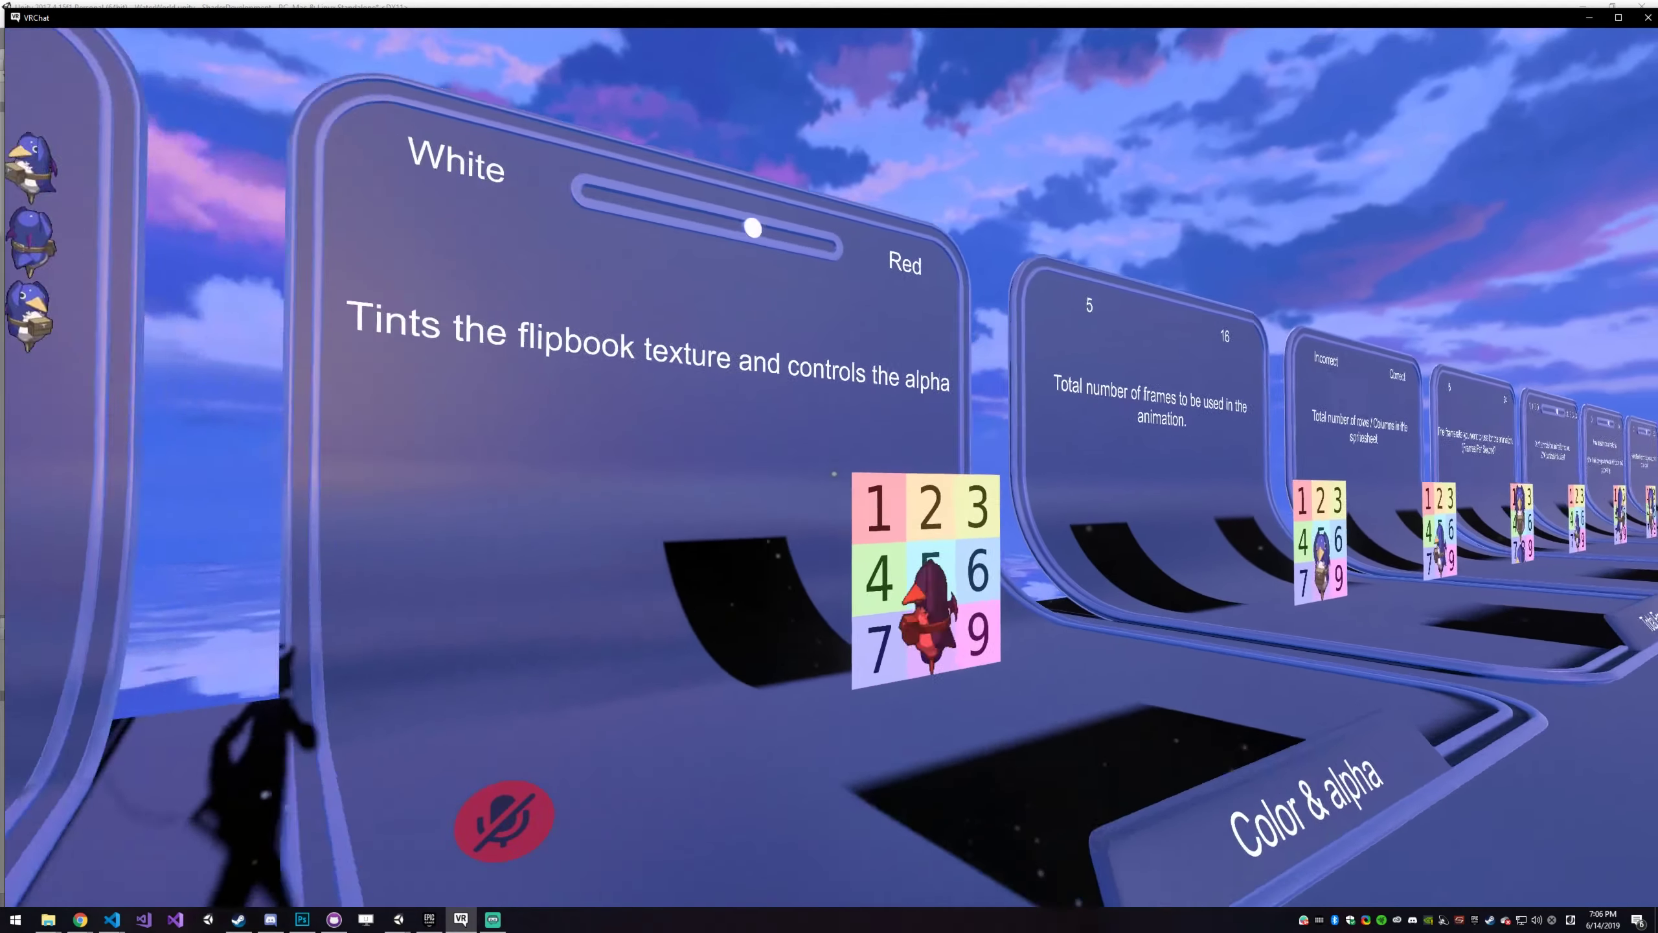
pyautogui.press('d')
pyautogui.press('s')
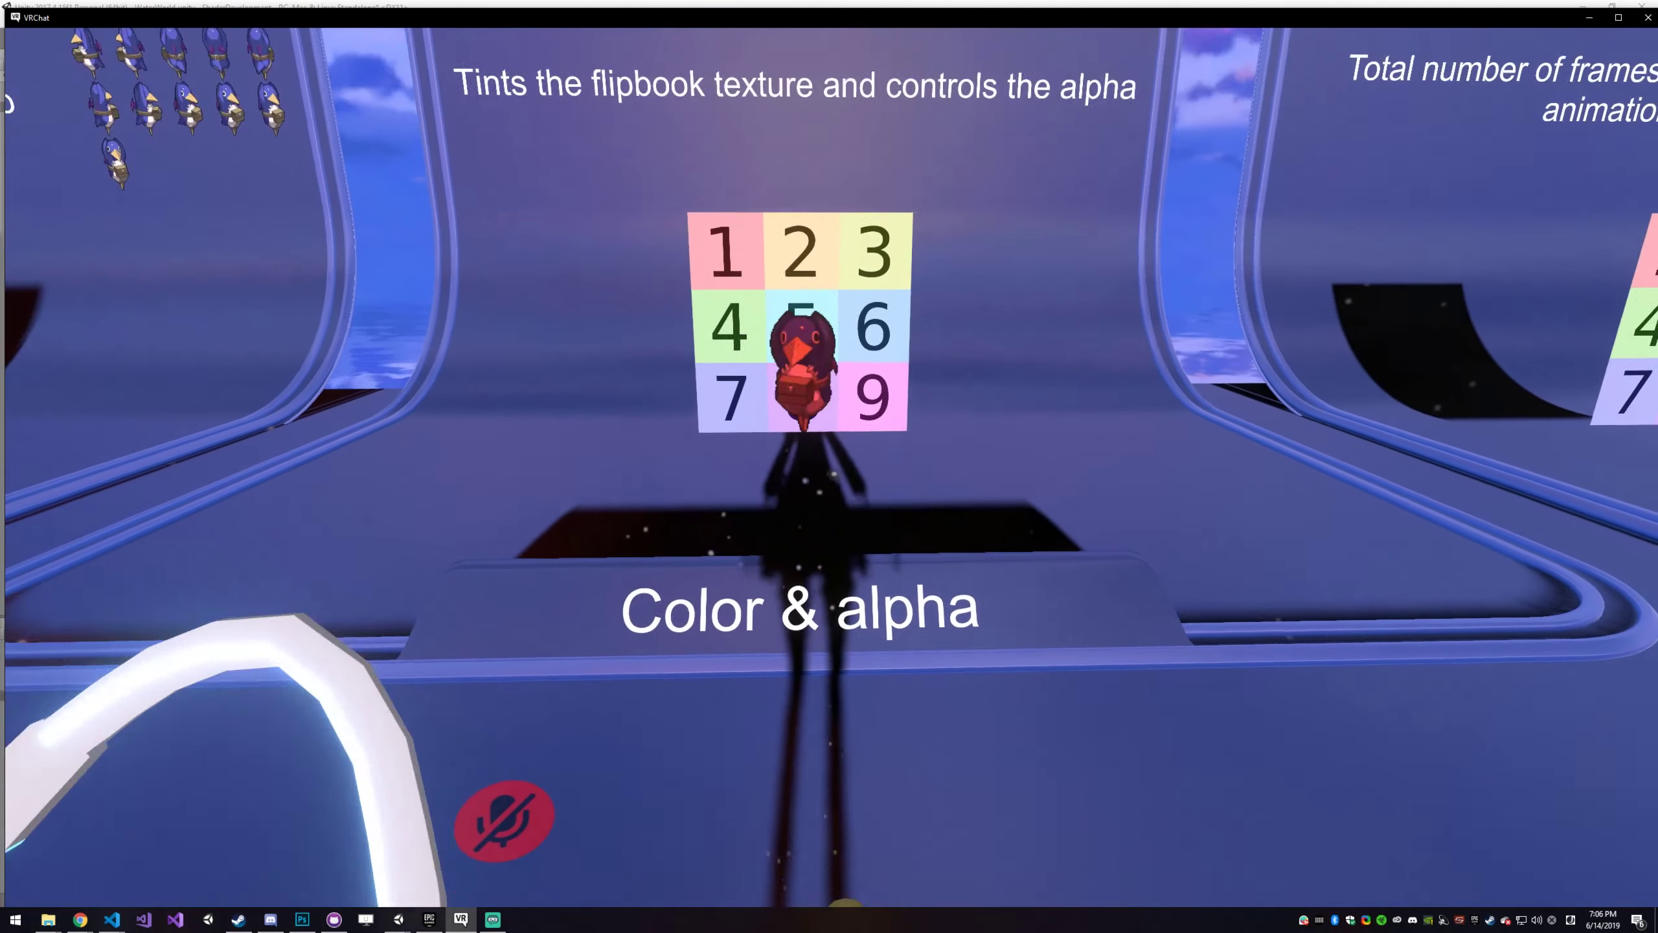
pyautogui.press('s')
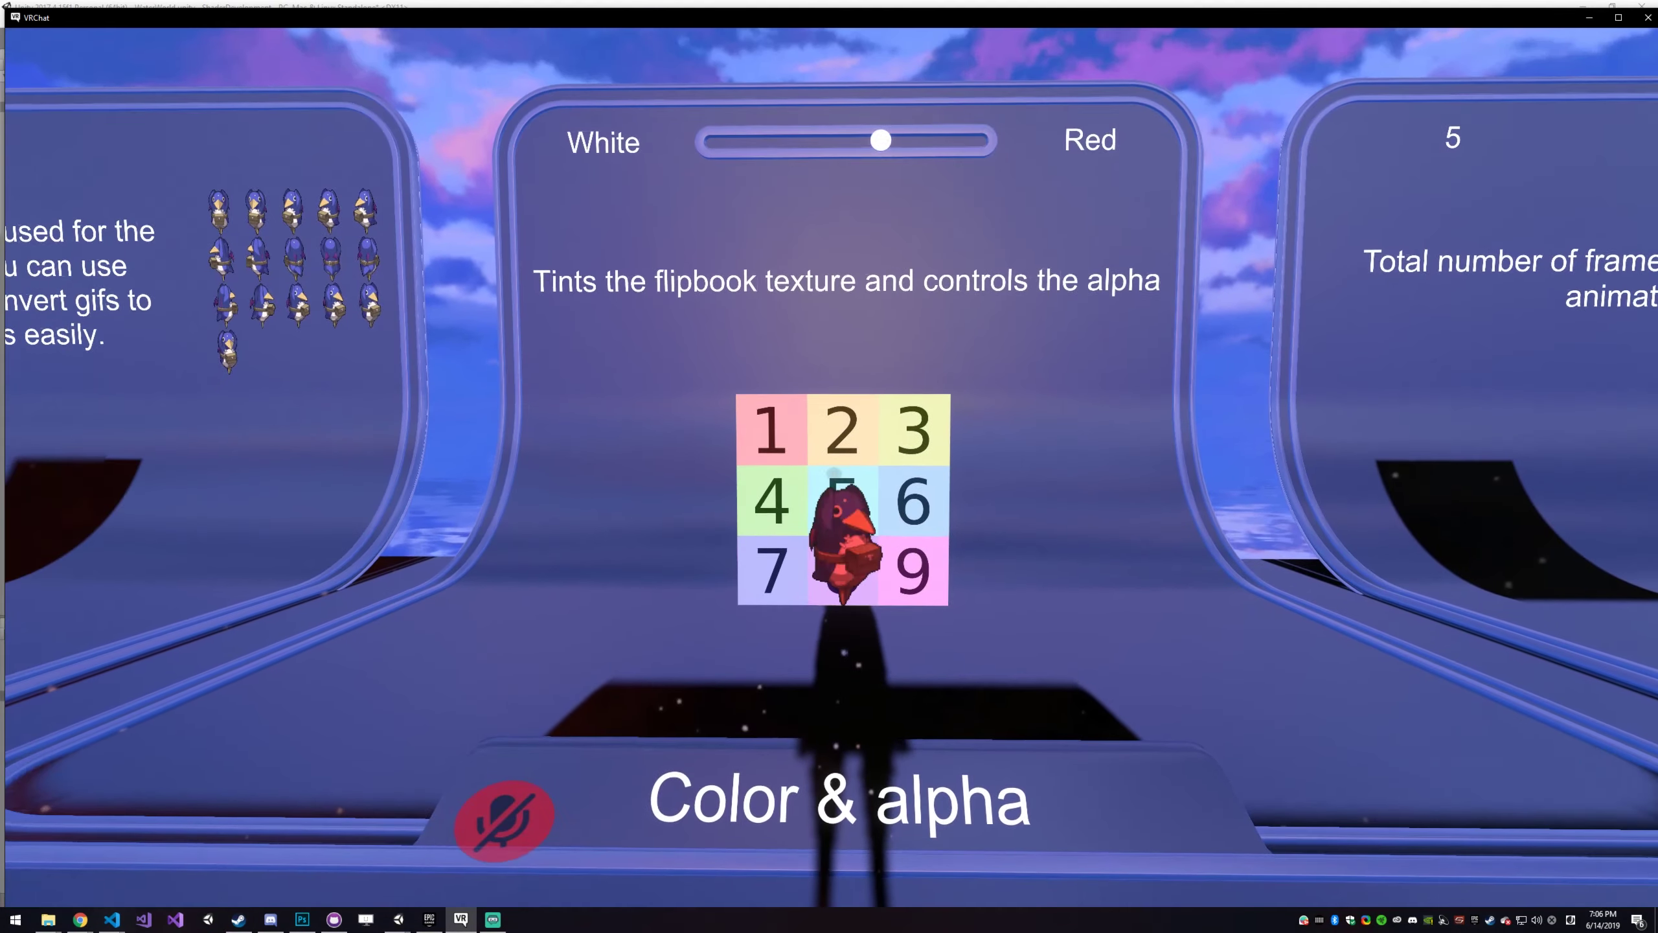
pyautogui.press('s')
pyautogui.press('a')
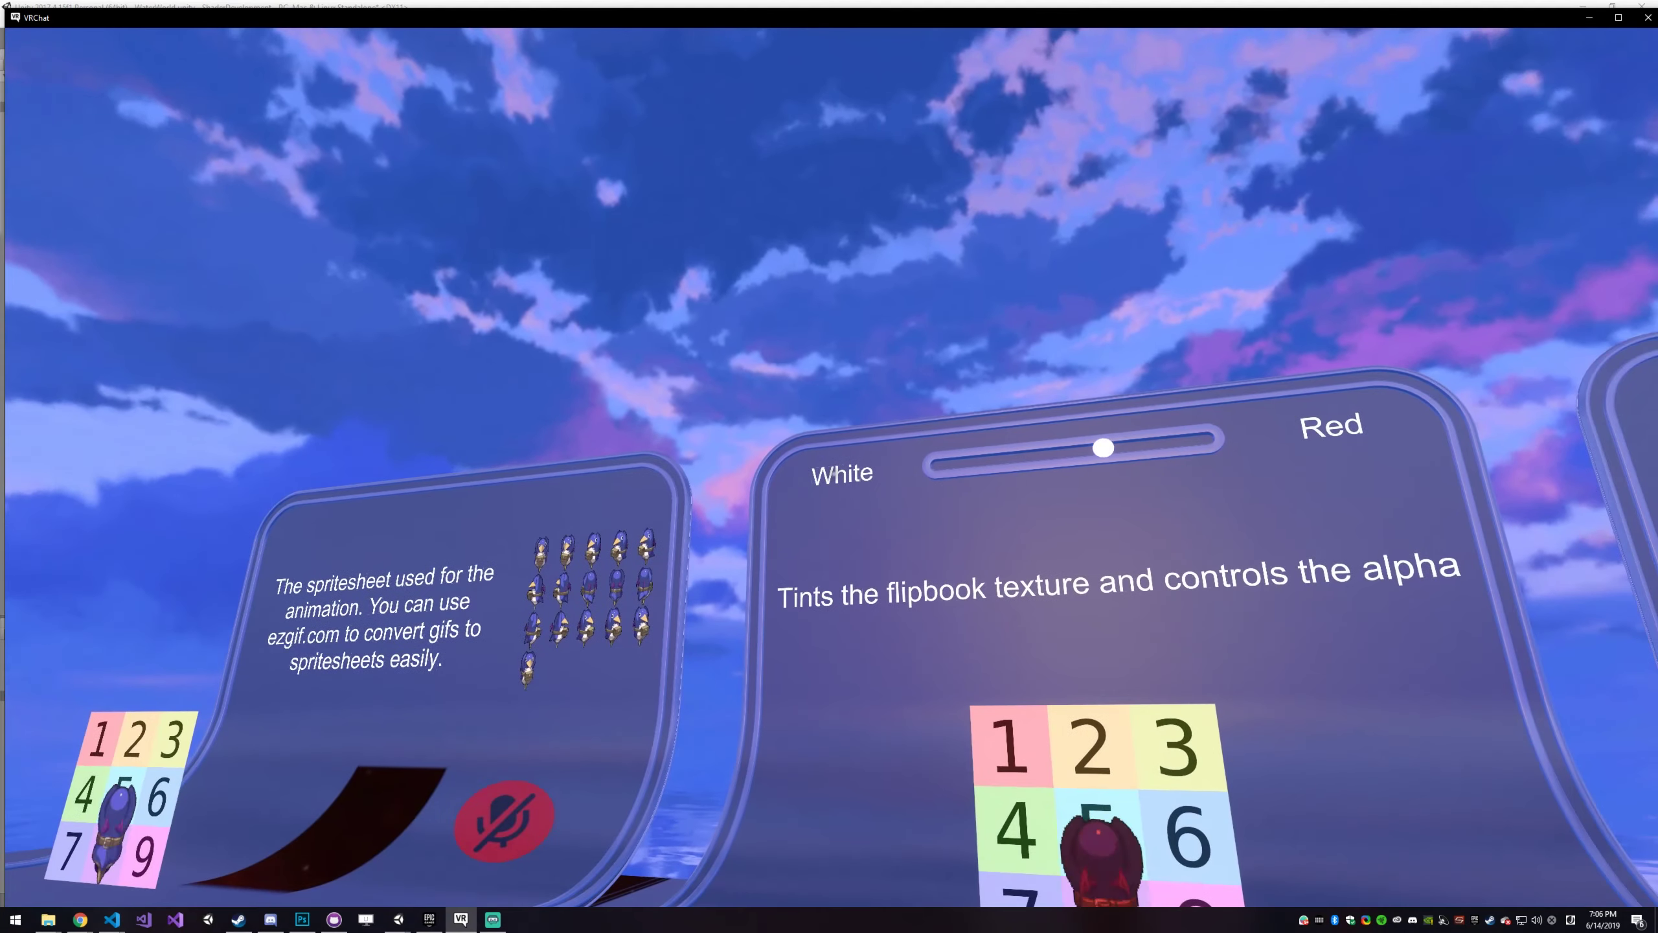
pyautogui.press('w')
pyautogui.press('s')
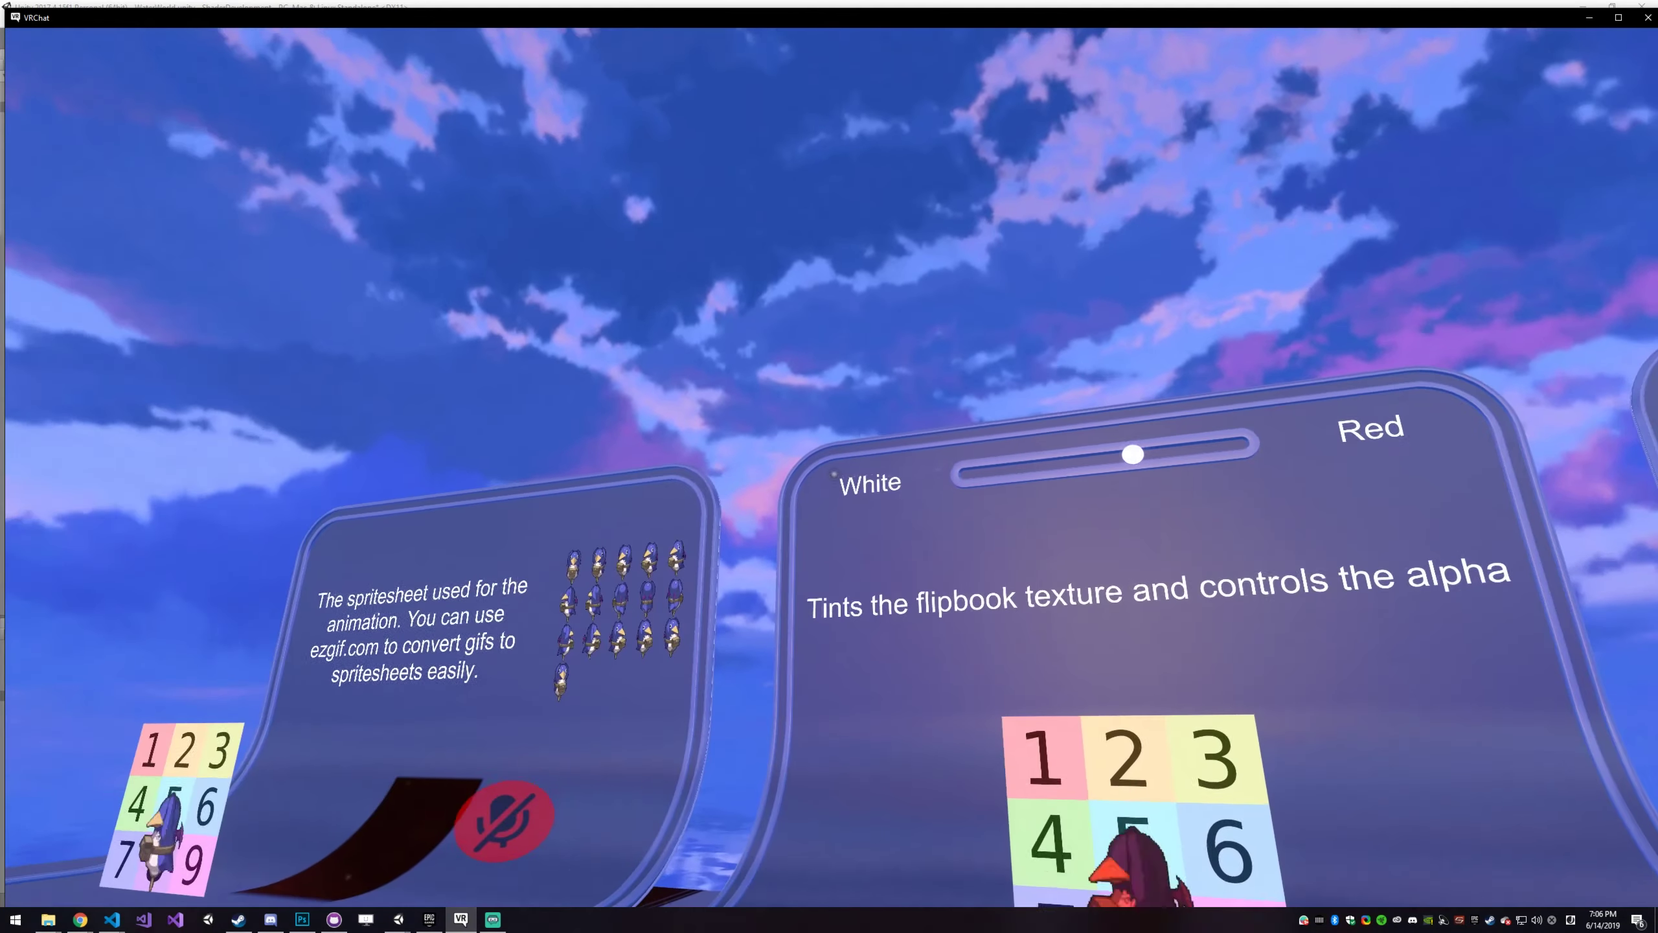
# - View the Color & alpha display from near and far, and move along the row toward the Total Frames display
pyautogui.press('s')
pyautogui.press('w')
pyautogui.press('s')
pyautogui.press('w')
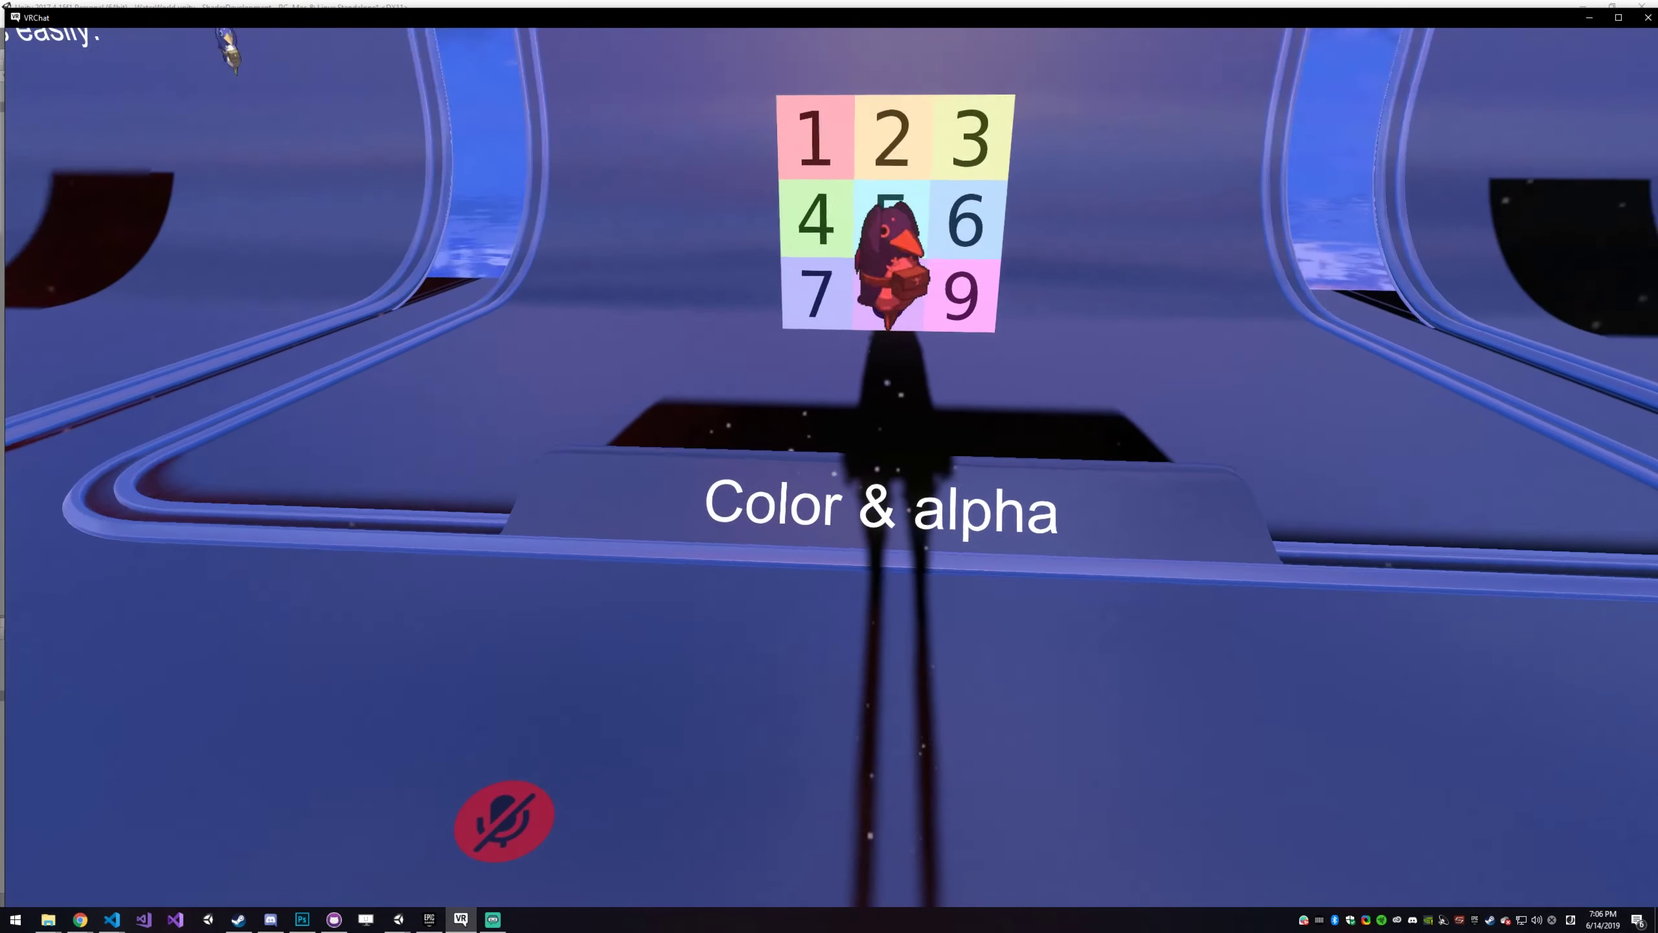
pyautogui.press('s')
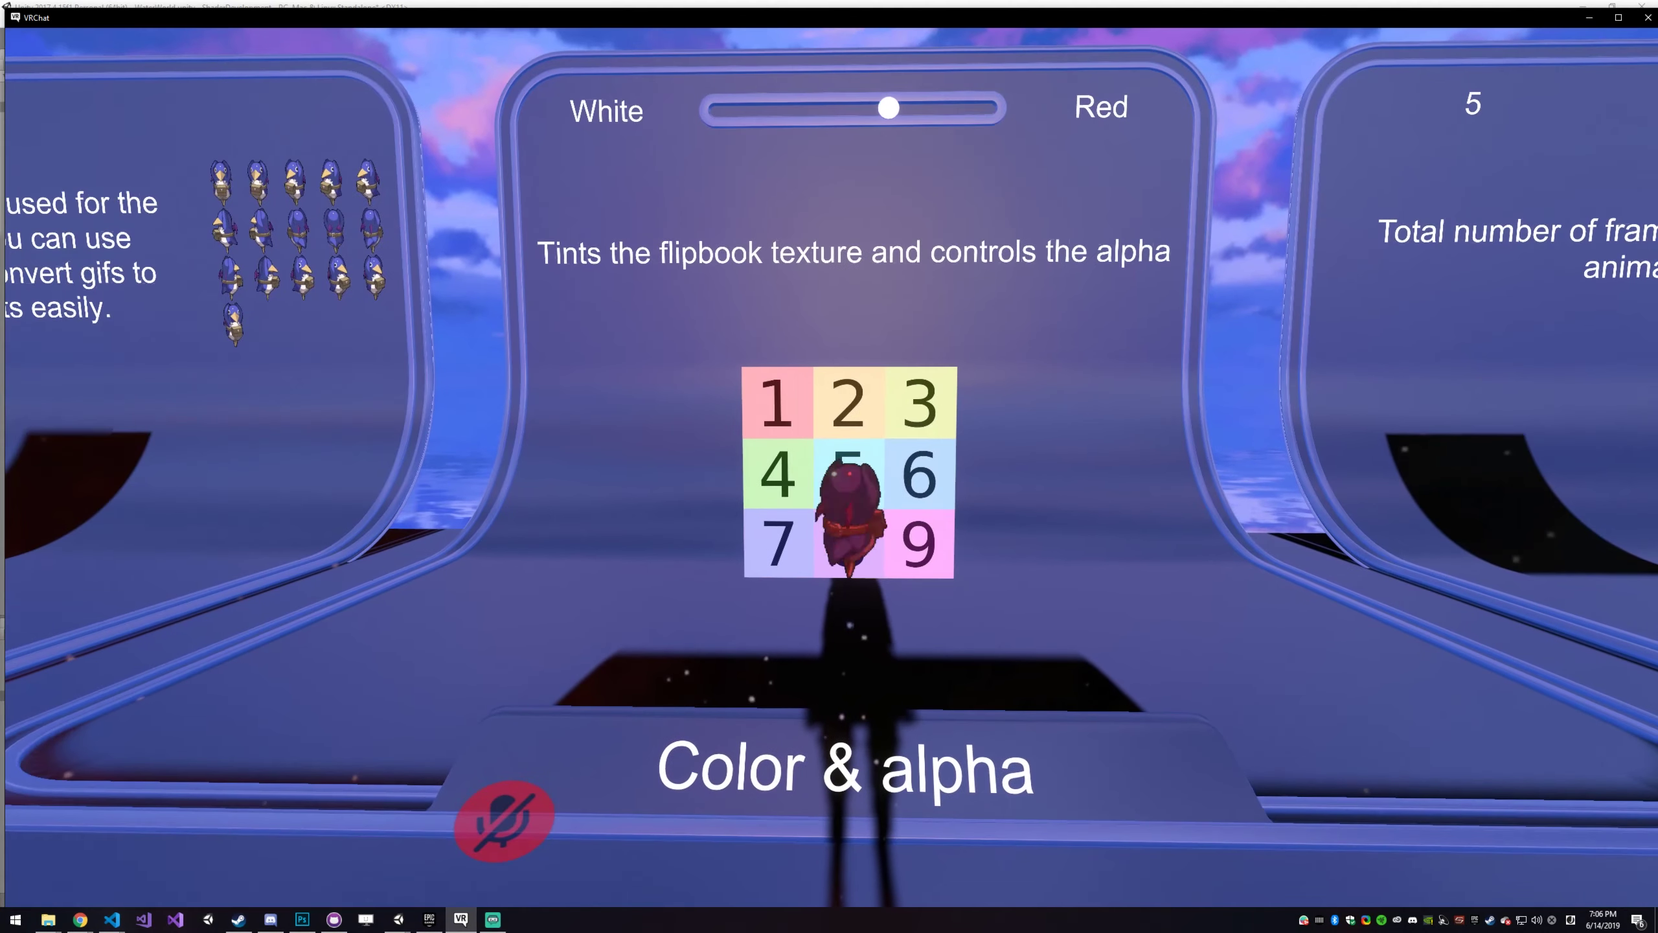
pyautogui.press('d')
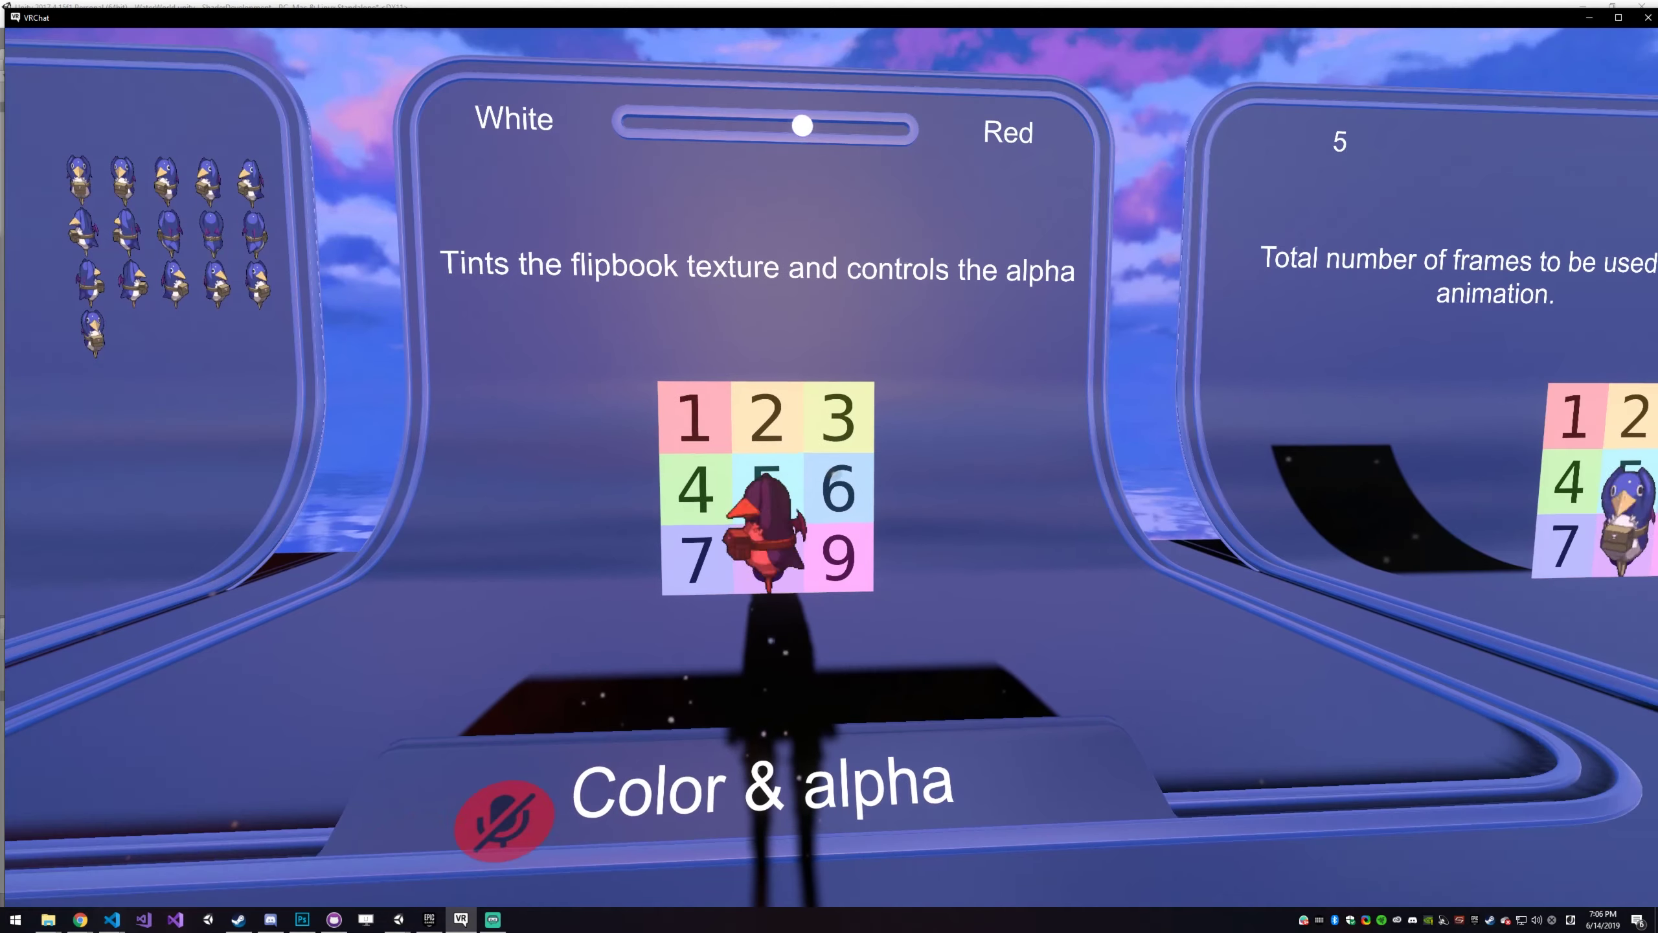
pyautogui.press('d')
pyautogui.press('d')
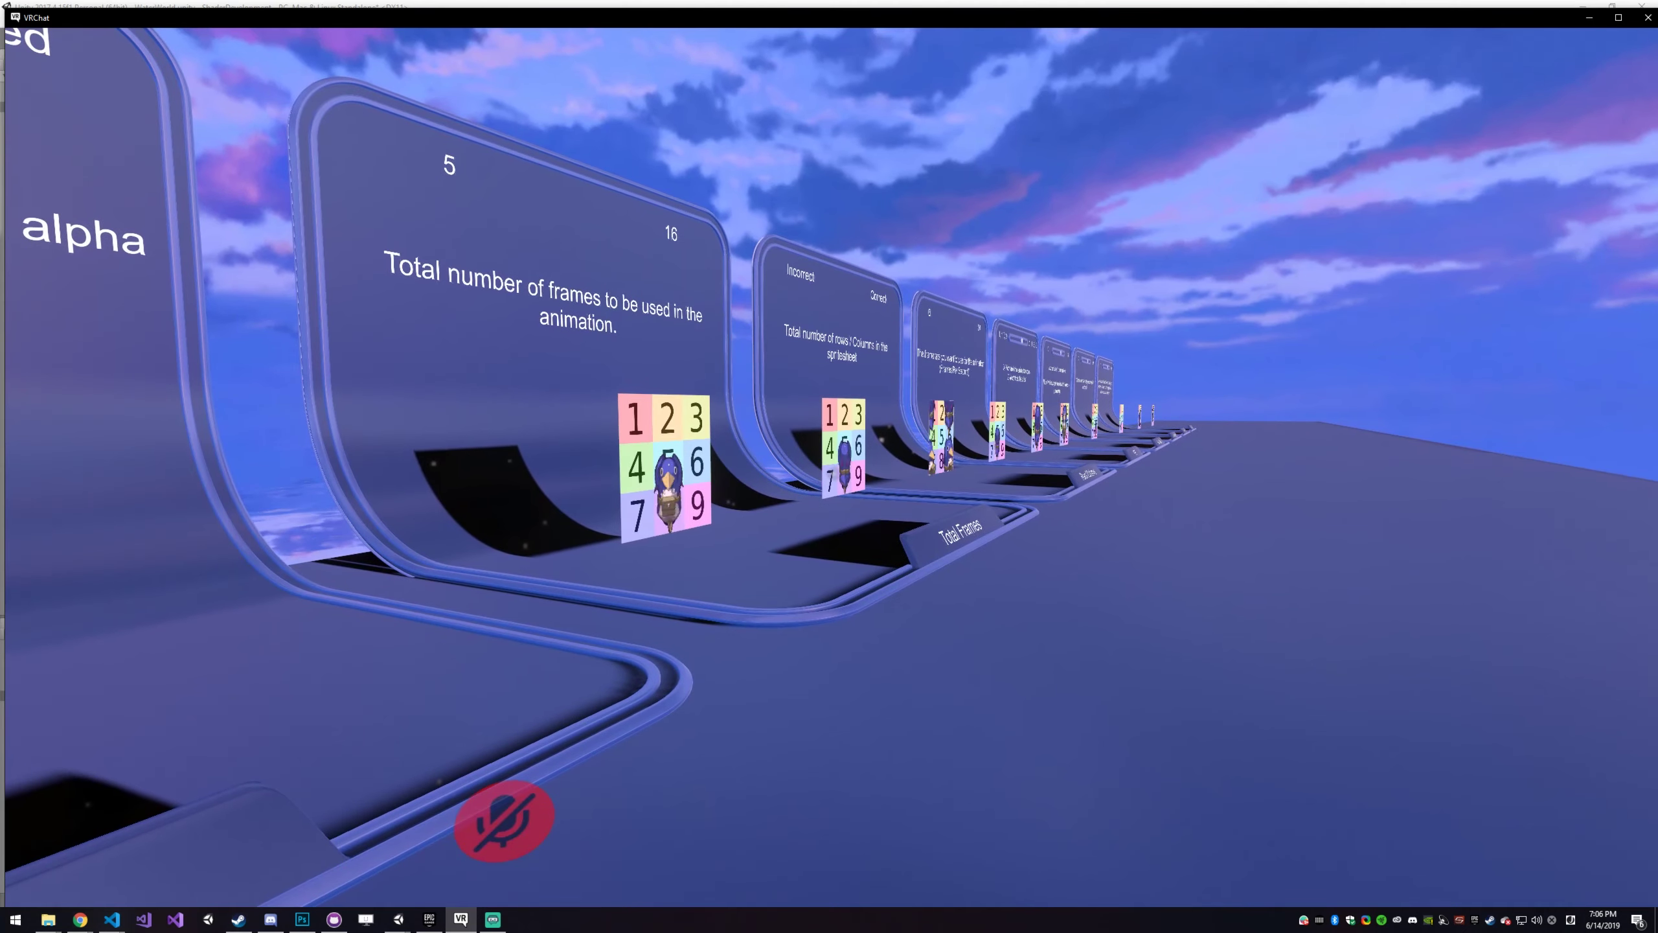
pyautogui.press('a')
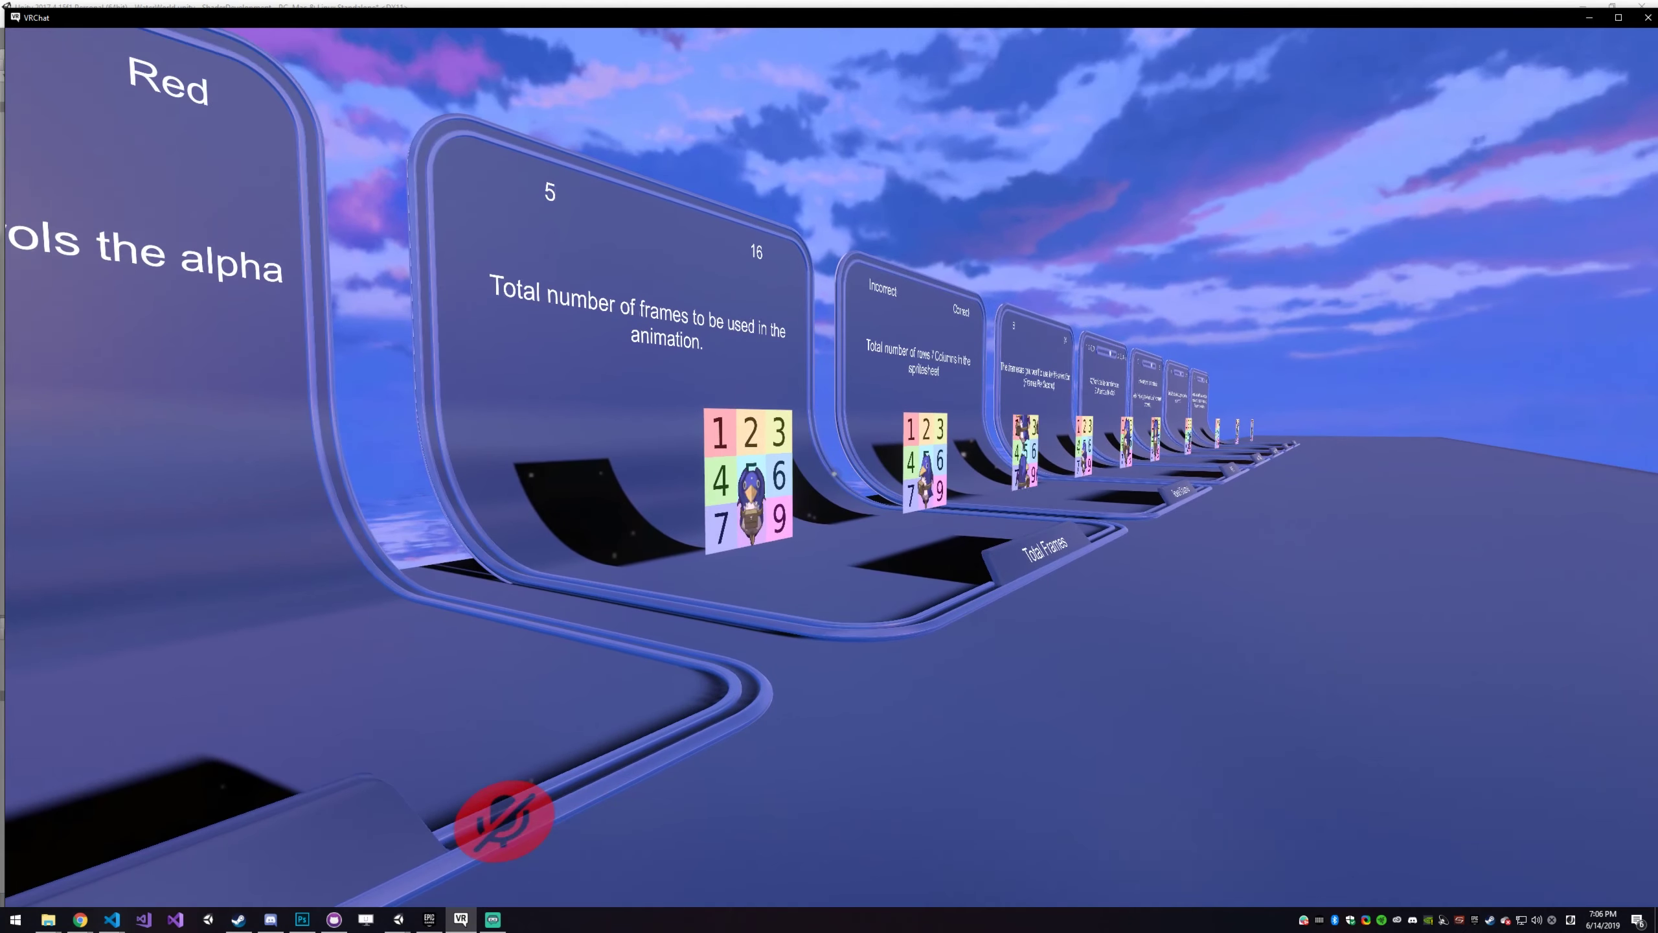
# - Switch to the Unity editor and collapse the Main section of the sphere's material, keeping its Flipbook section expanded
pyautogui.hotkey('alt', 'Tab')
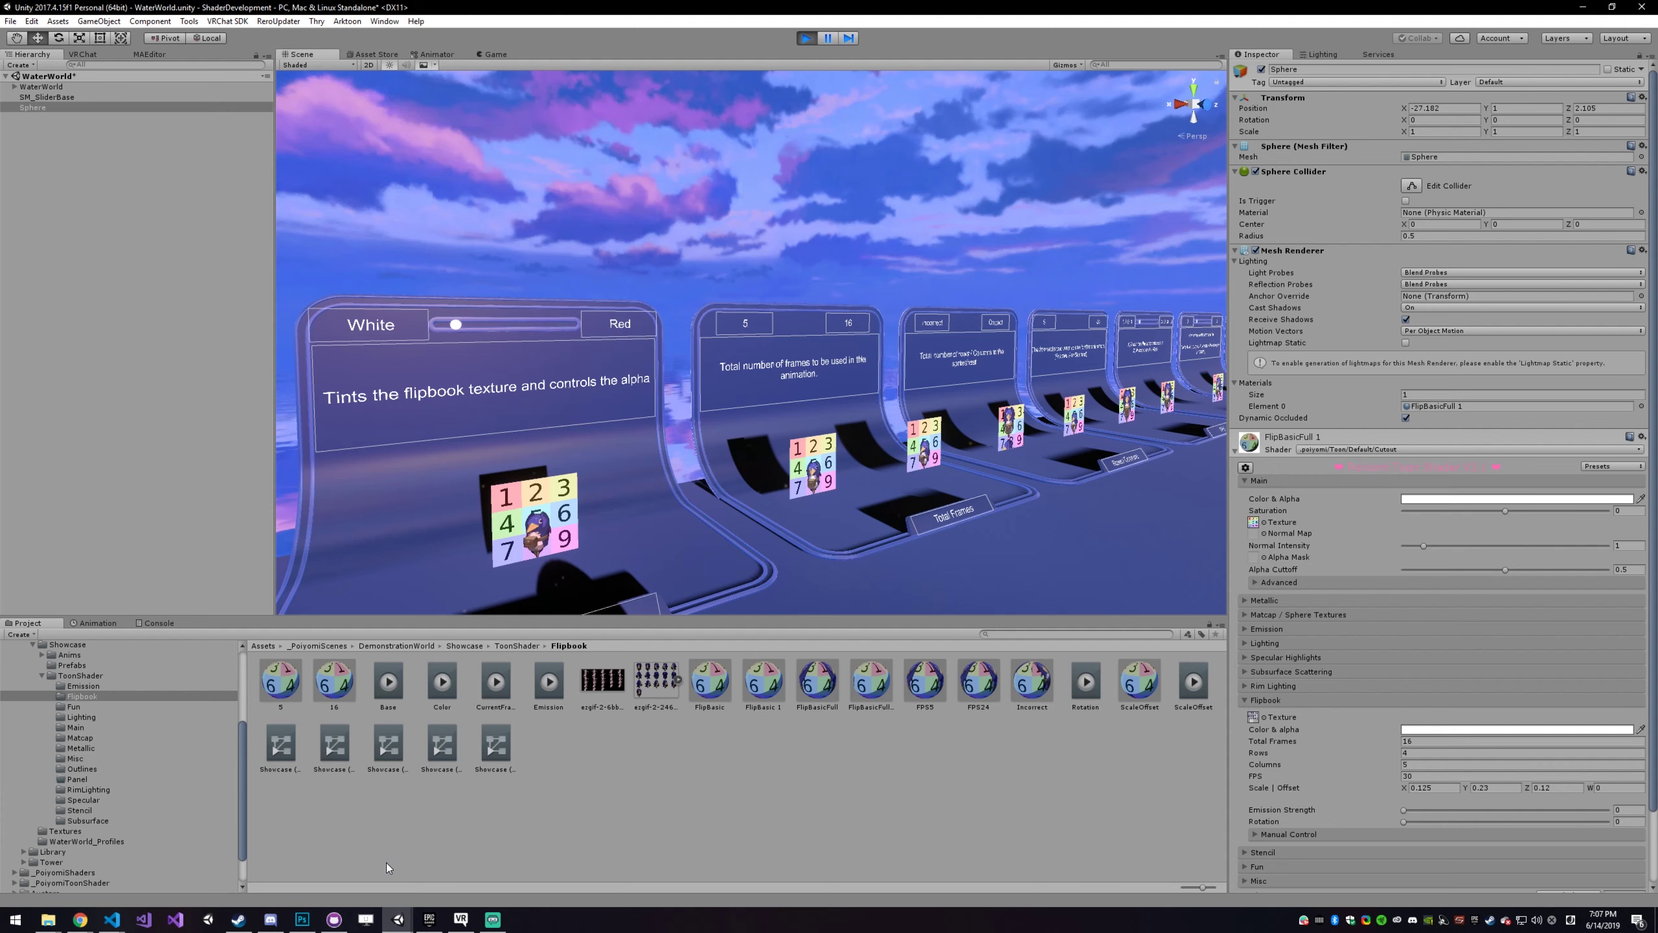
pyautogui.moveTo(718, 453); pyautogui.dragTo(706, 477, button='right')
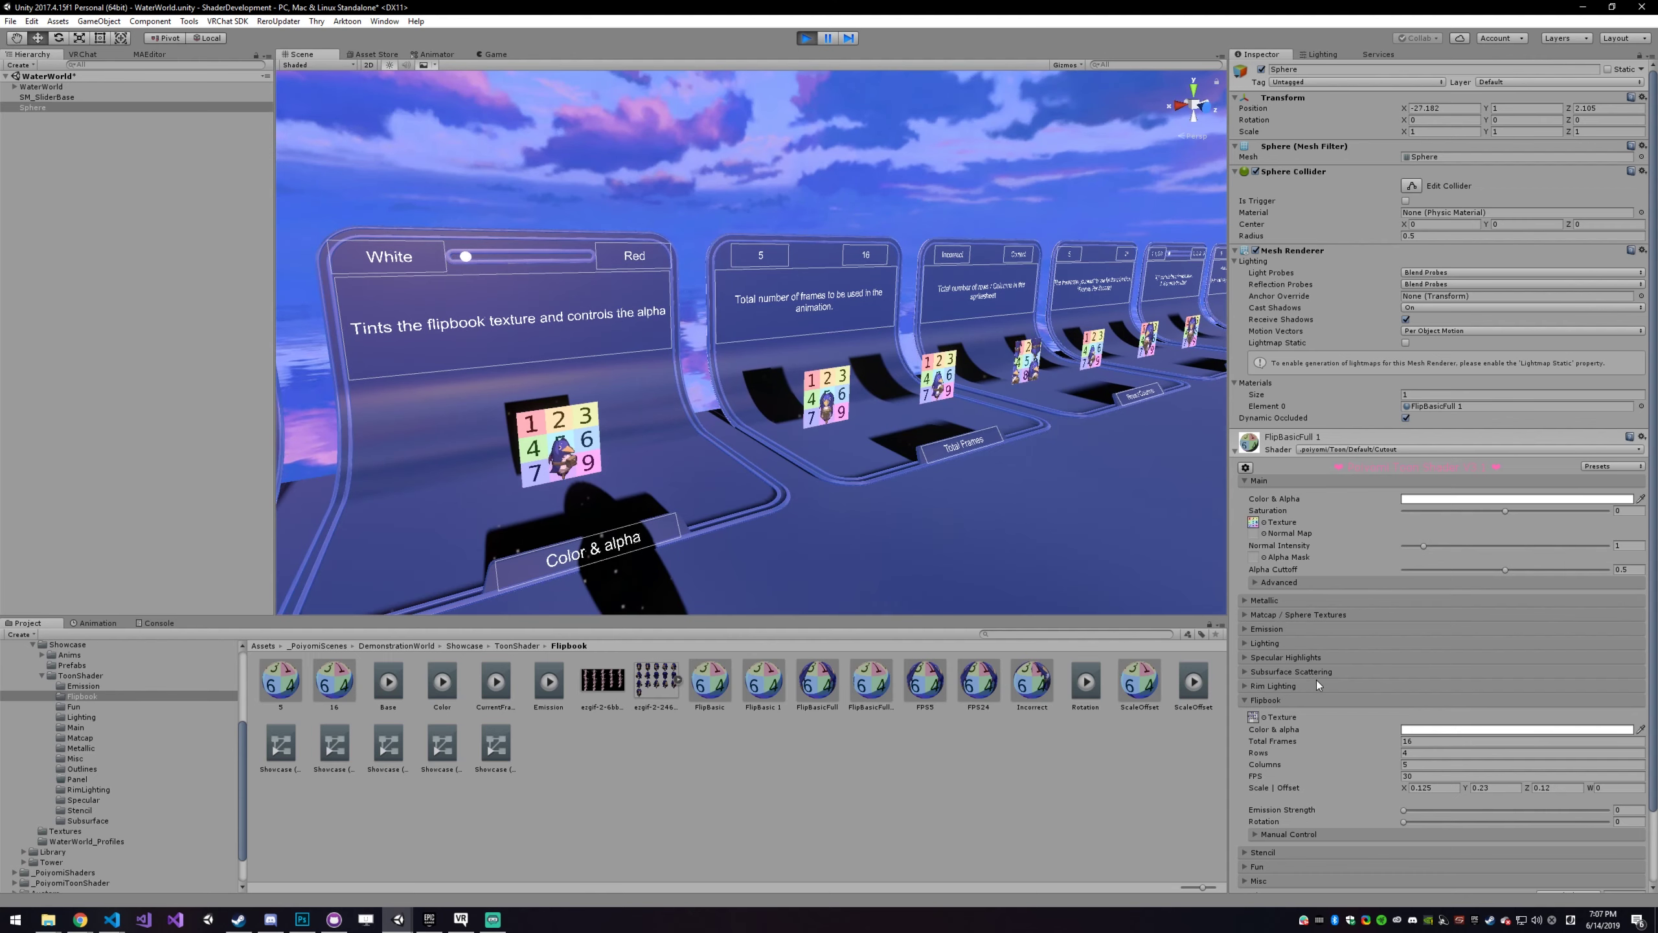
pyautogui.click(1293, 699)
pyautogui.click(1294, 697)
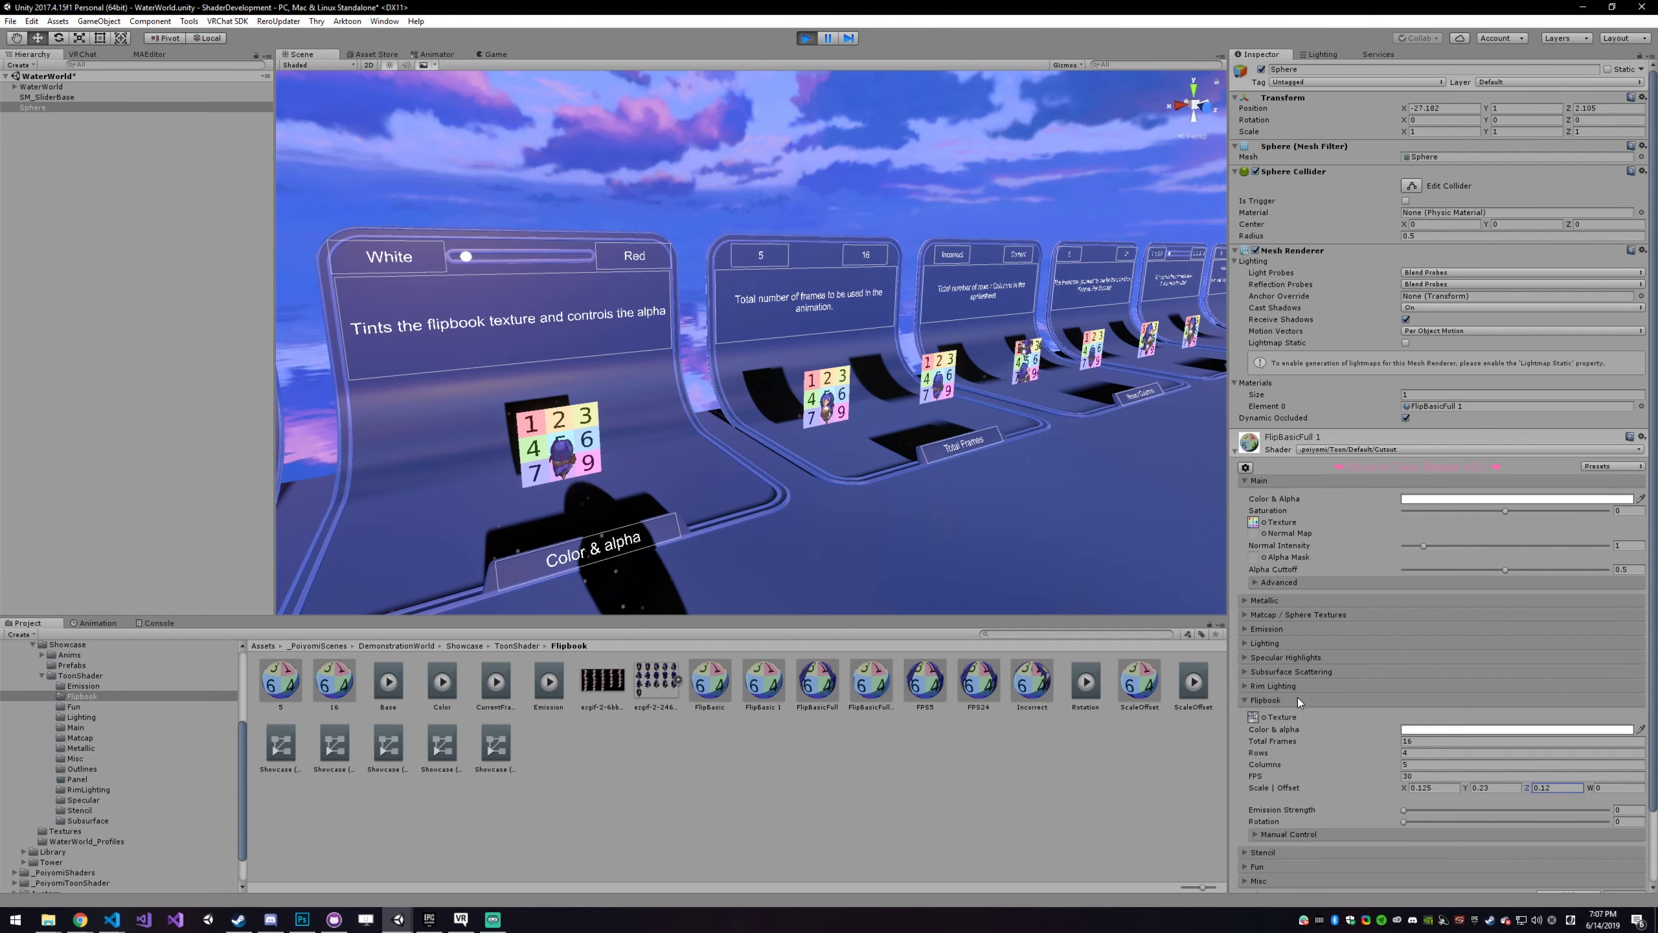
pyautogui.click(1279, 479)
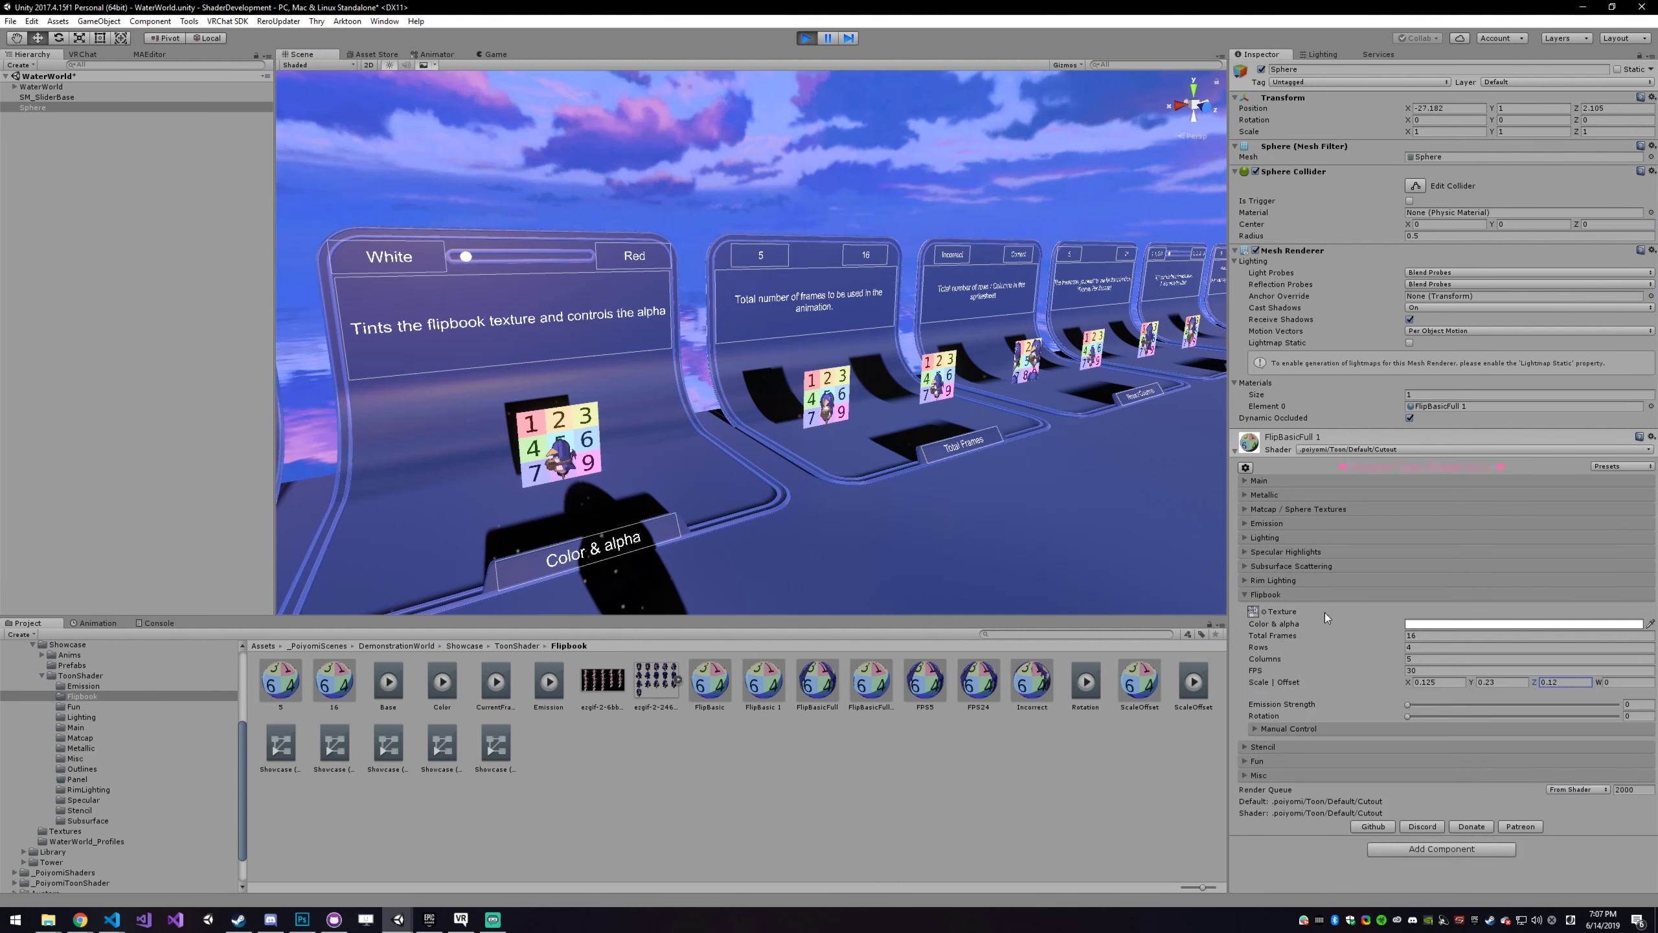
# - Look around the scene in Unity, from the flipbook sample sphere to the spritesheet on the Texture display
pyautogui.moveTo(653, 396); pyautogui.dragTo(301, 388, button='right')
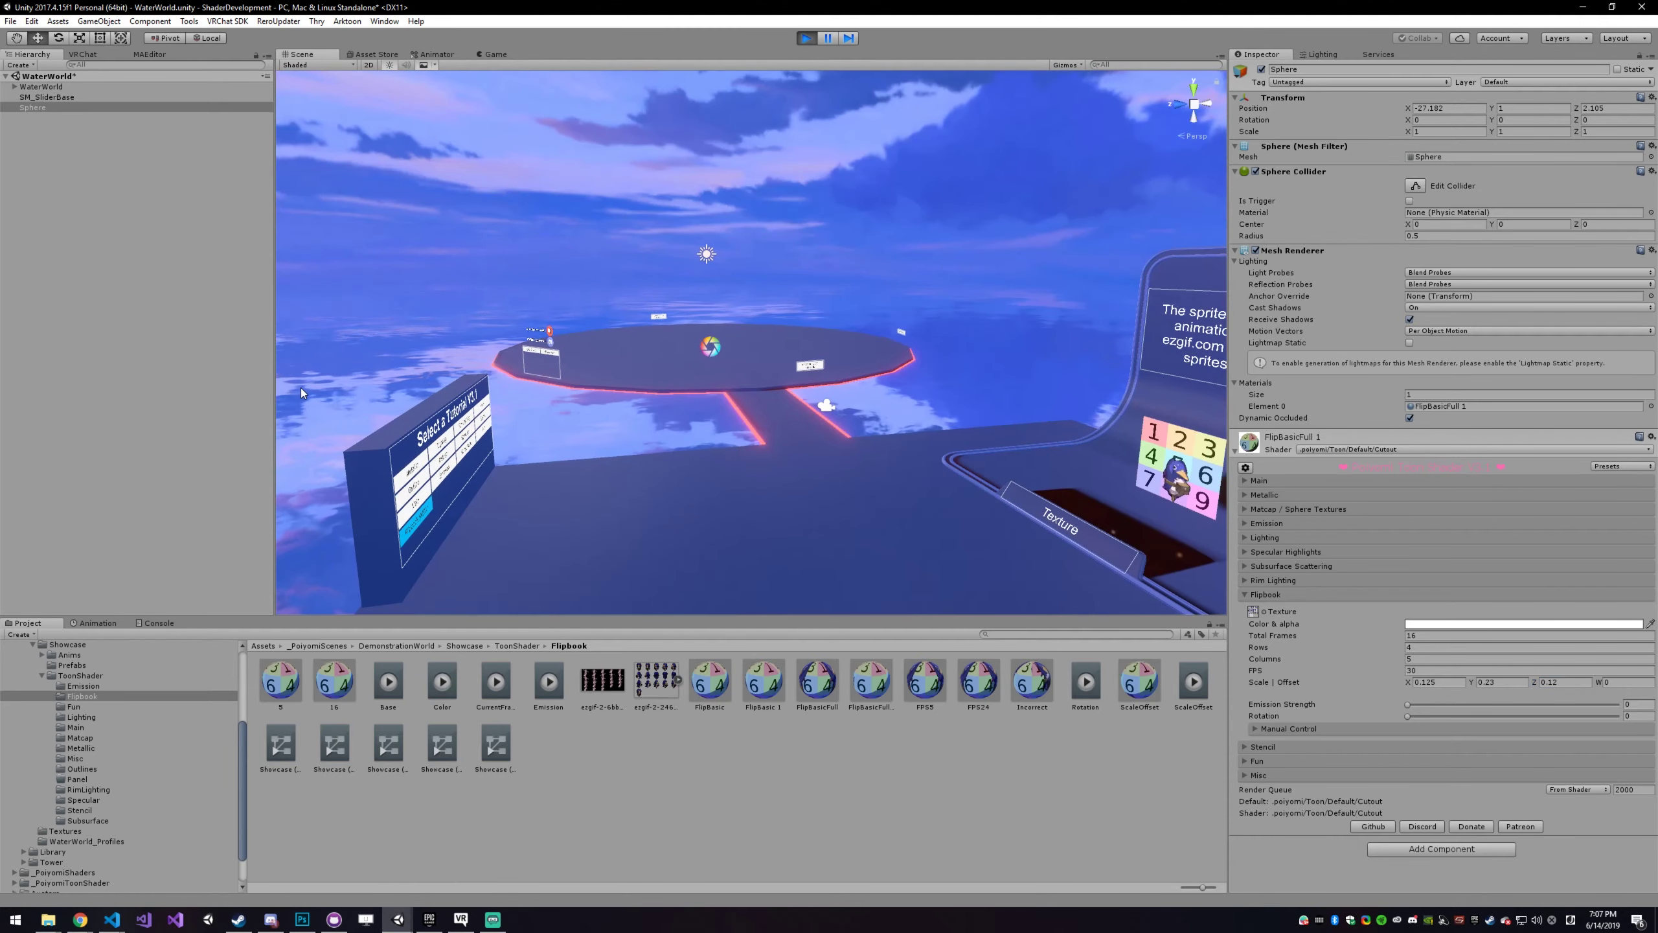
pyautogui.moveTo(626, 368); pyautogui.dragTo(1114, 367, button='right')
pyautogui.press('f')
pyautogui.moveTo(1236, 370); pyautogui.dragTo(1252, 332, button='right')
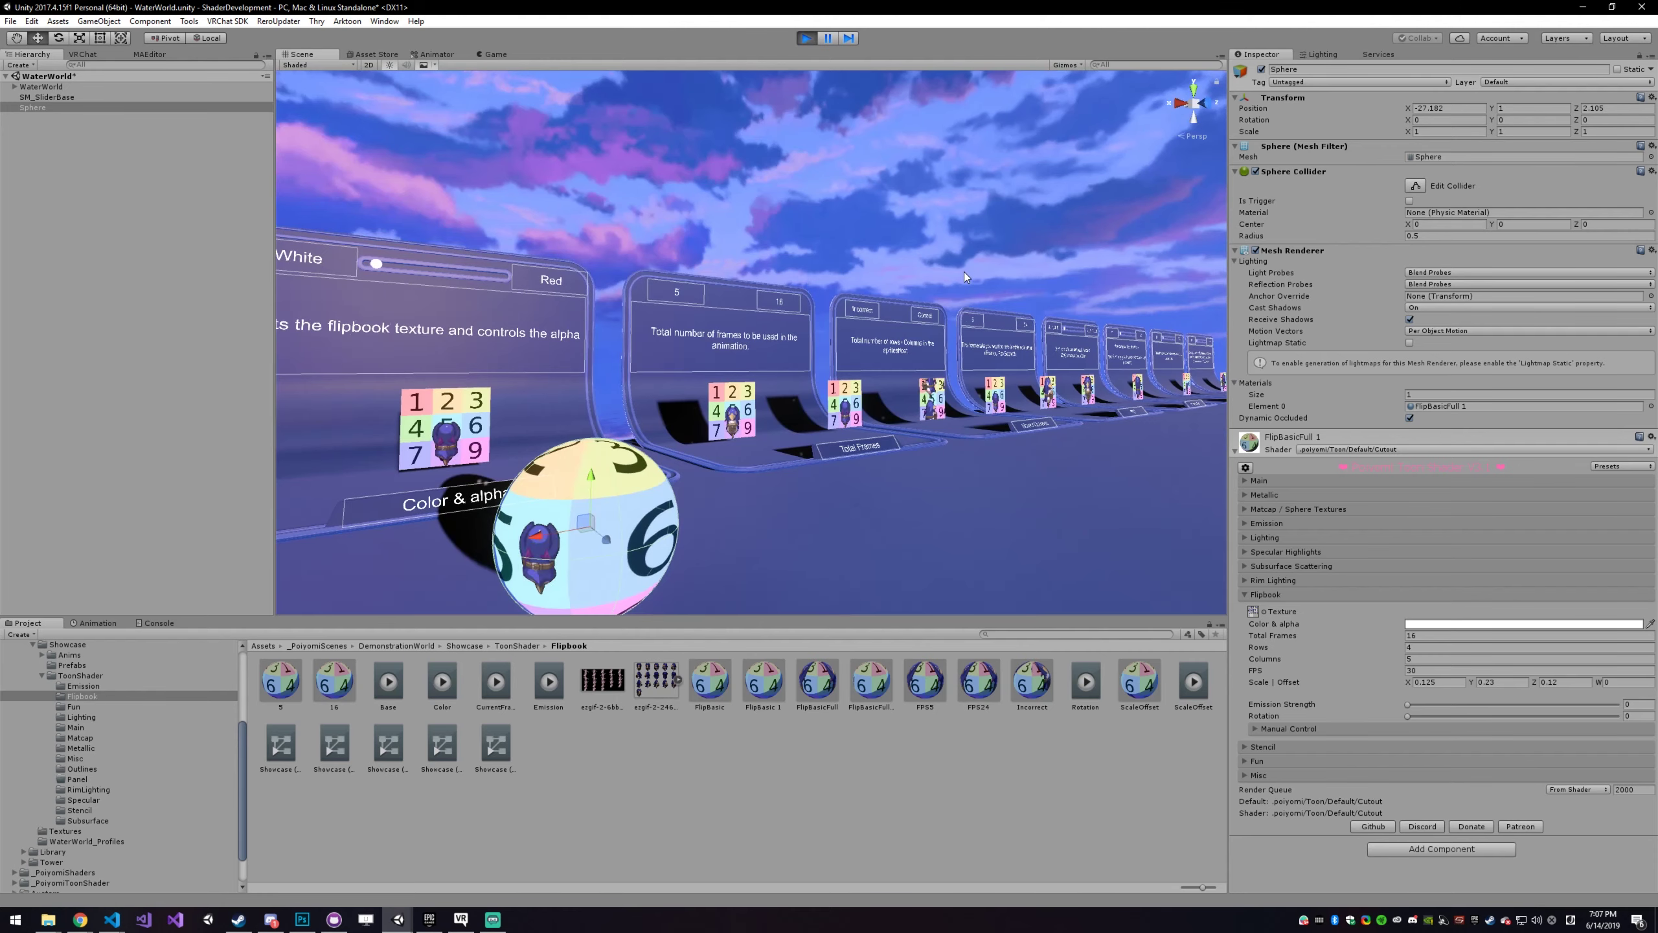
pyautogui.moveTo(777, 286); pyautogui.dragTo(621, 301, button='right')
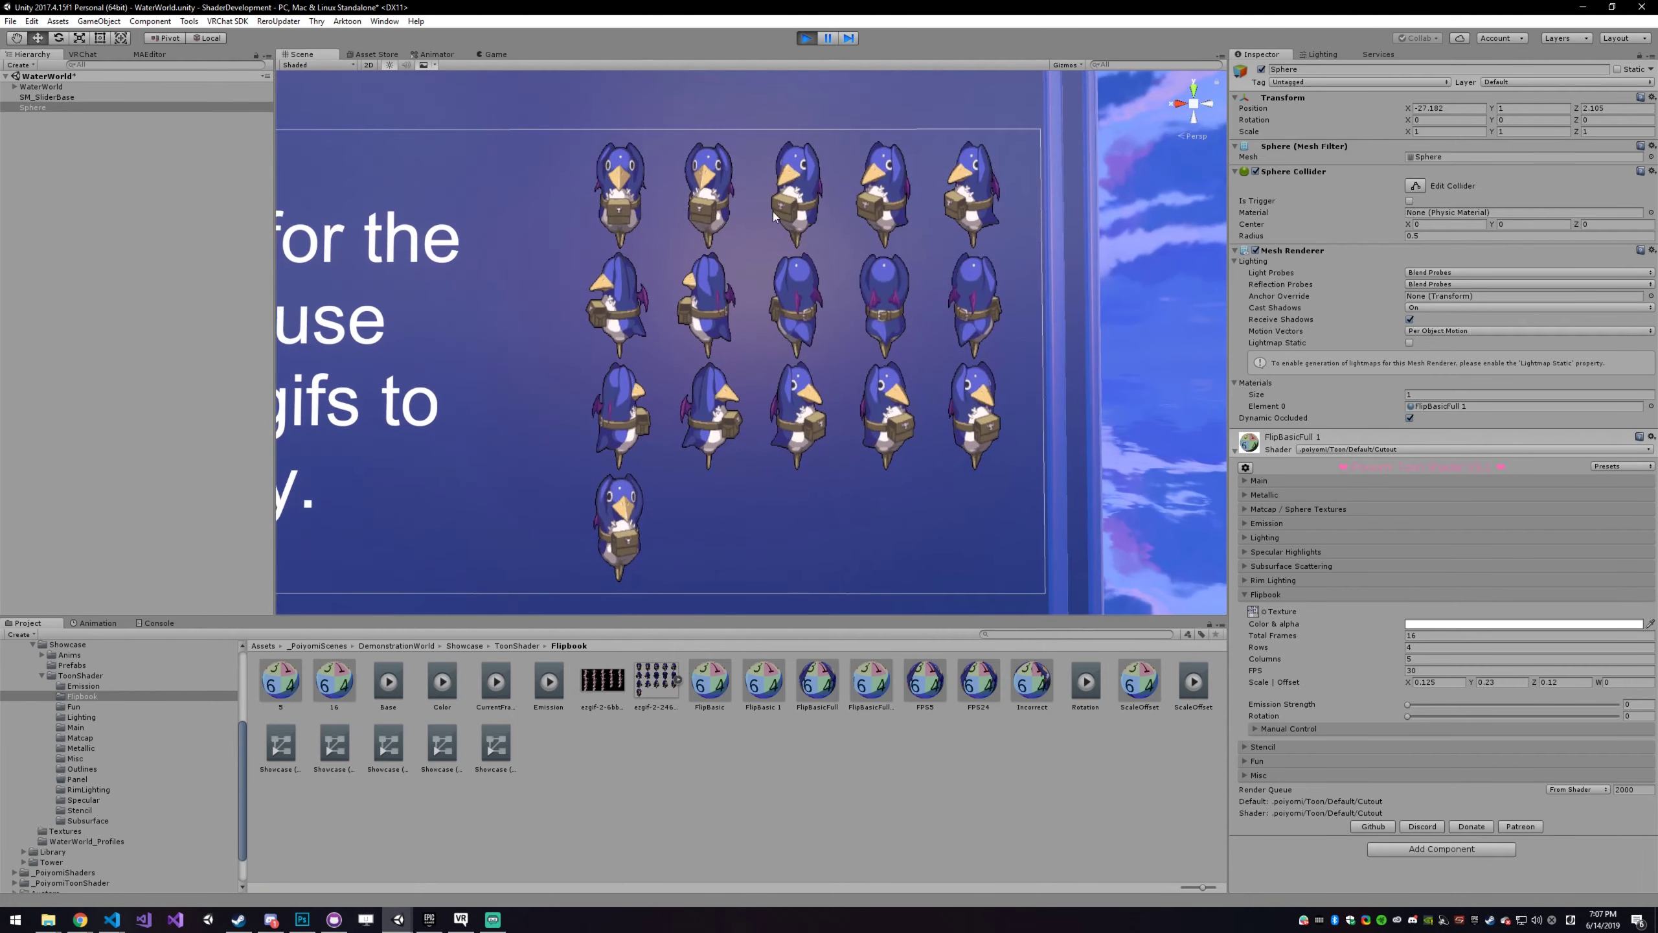
pyautogui.moveTo(910, 403); pyautogui.dragTo(987, 382, button='right')
pyautogui.moveTo(986, 382); pyautogui.dragTo(987, 391, button='middle')
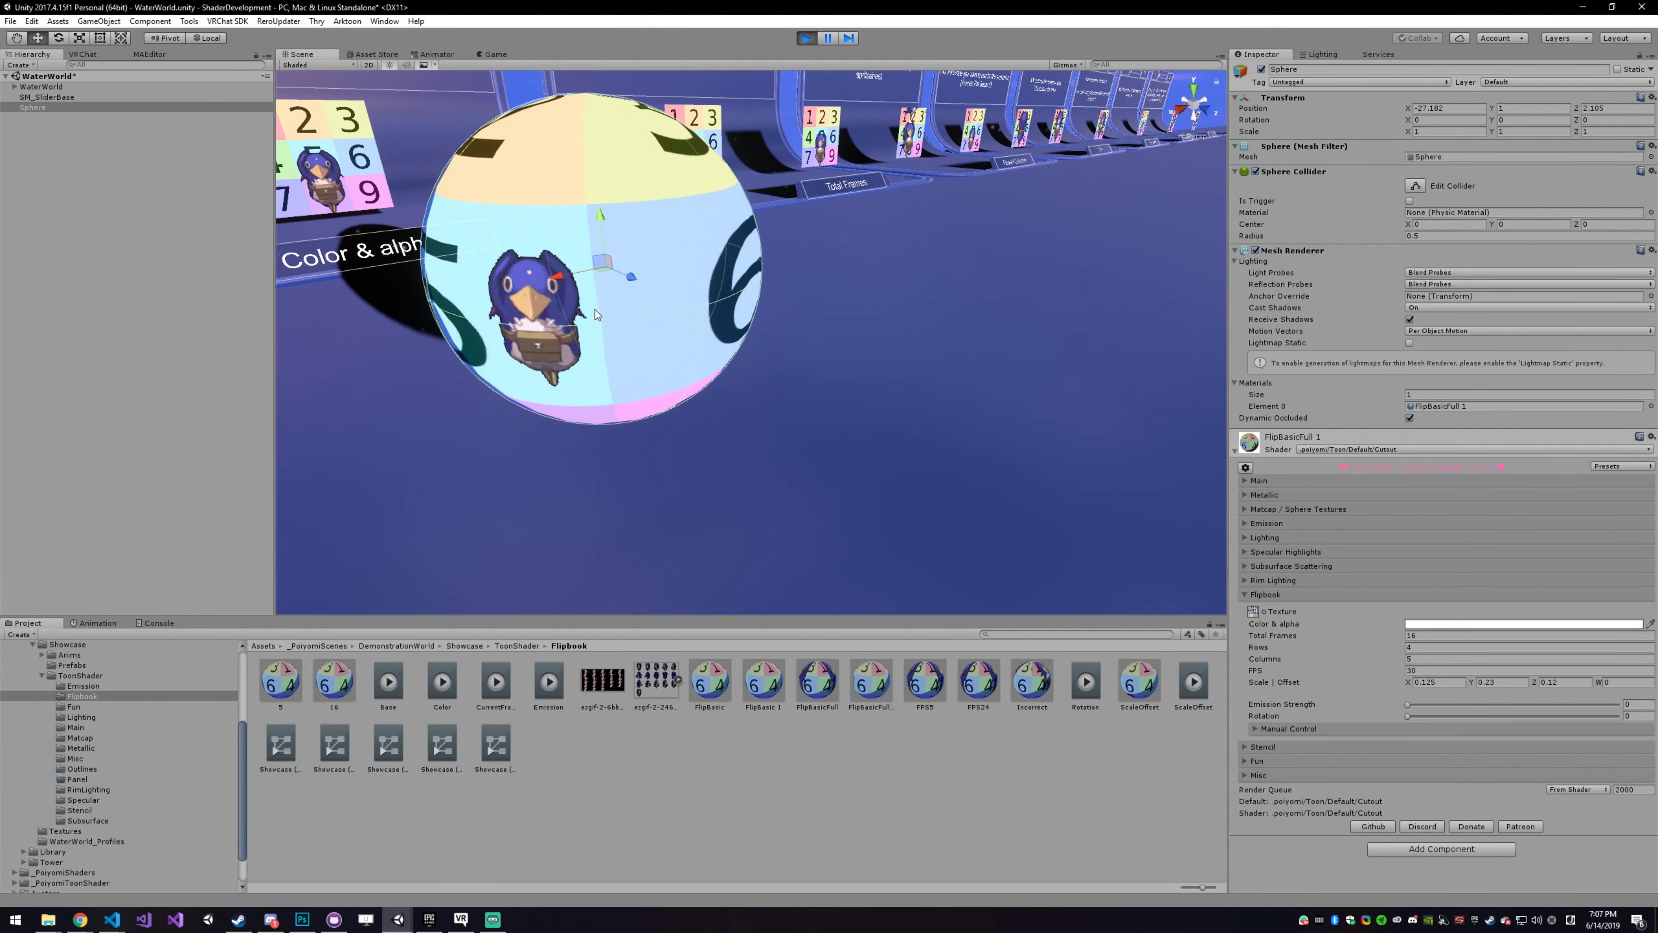
pyautogui.click(787, 361)
pyautogui.click(1168, 388)
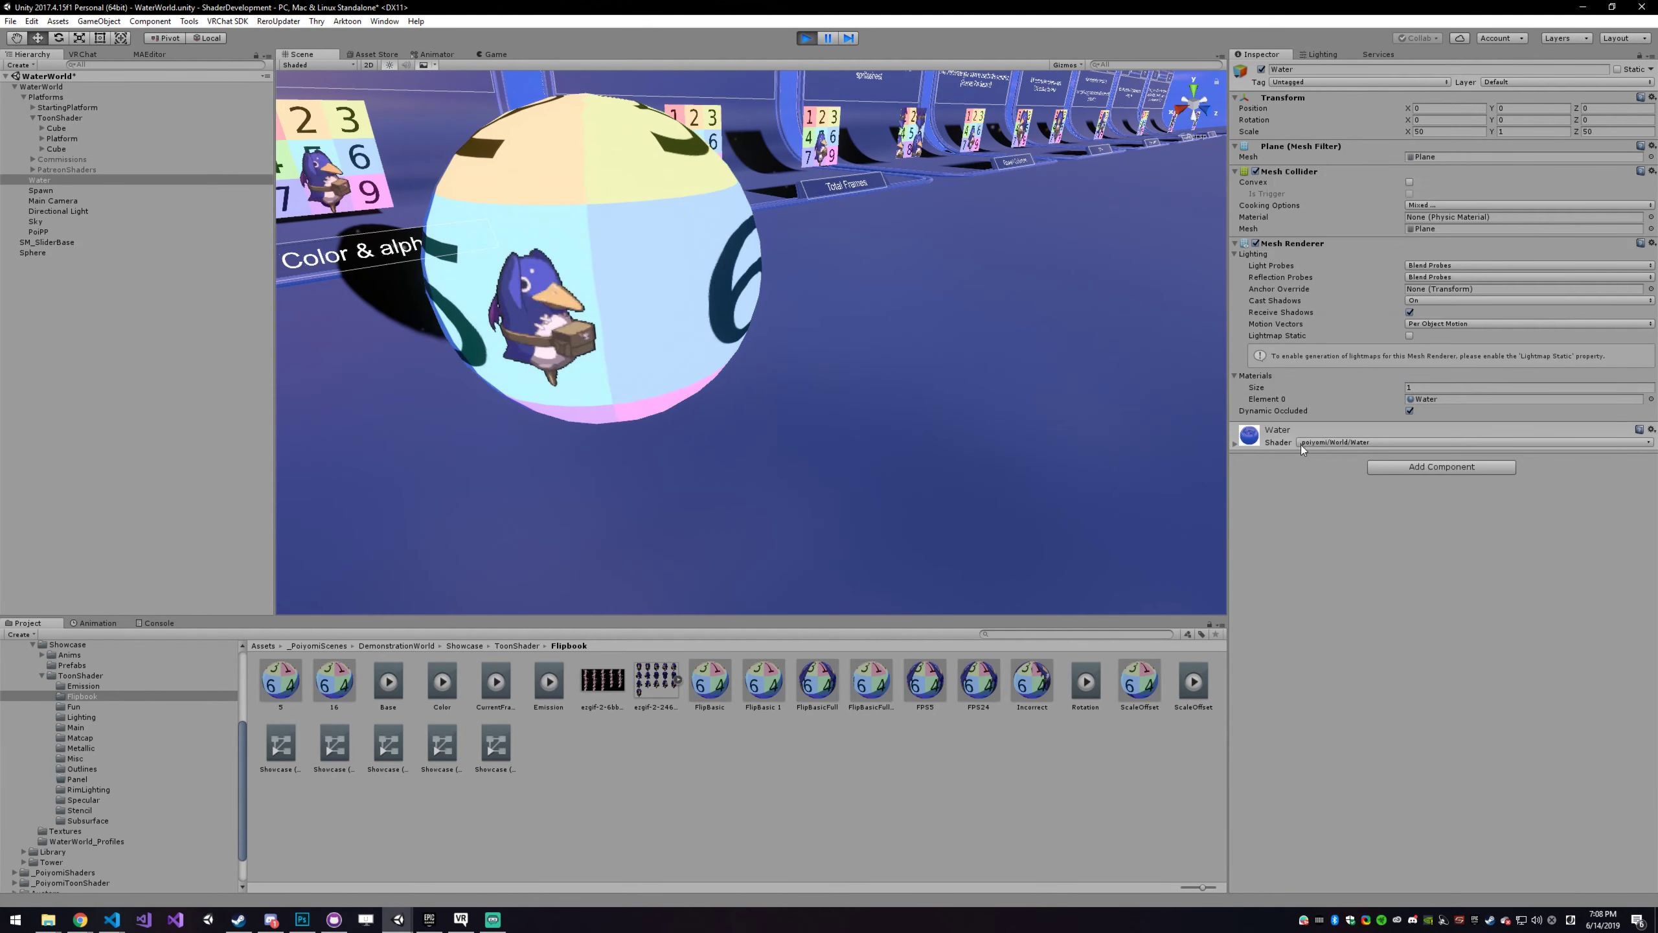
pyautogui.click(1280, 446)
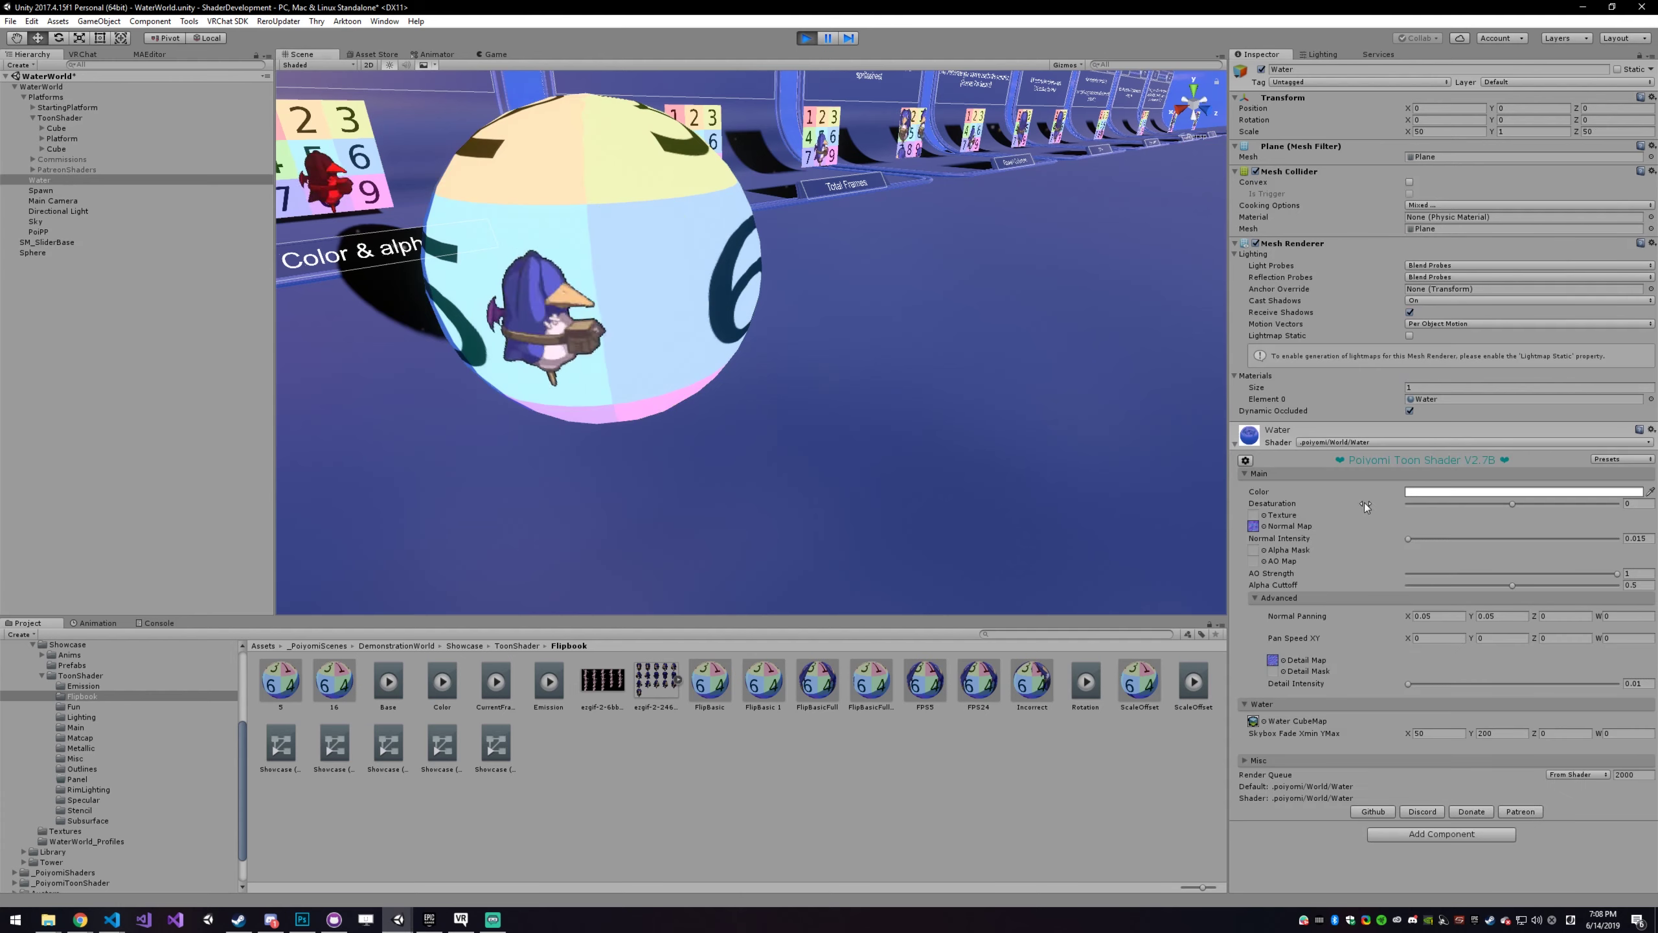
pyautogui.click(654, 274)
pyautogui.press('f')
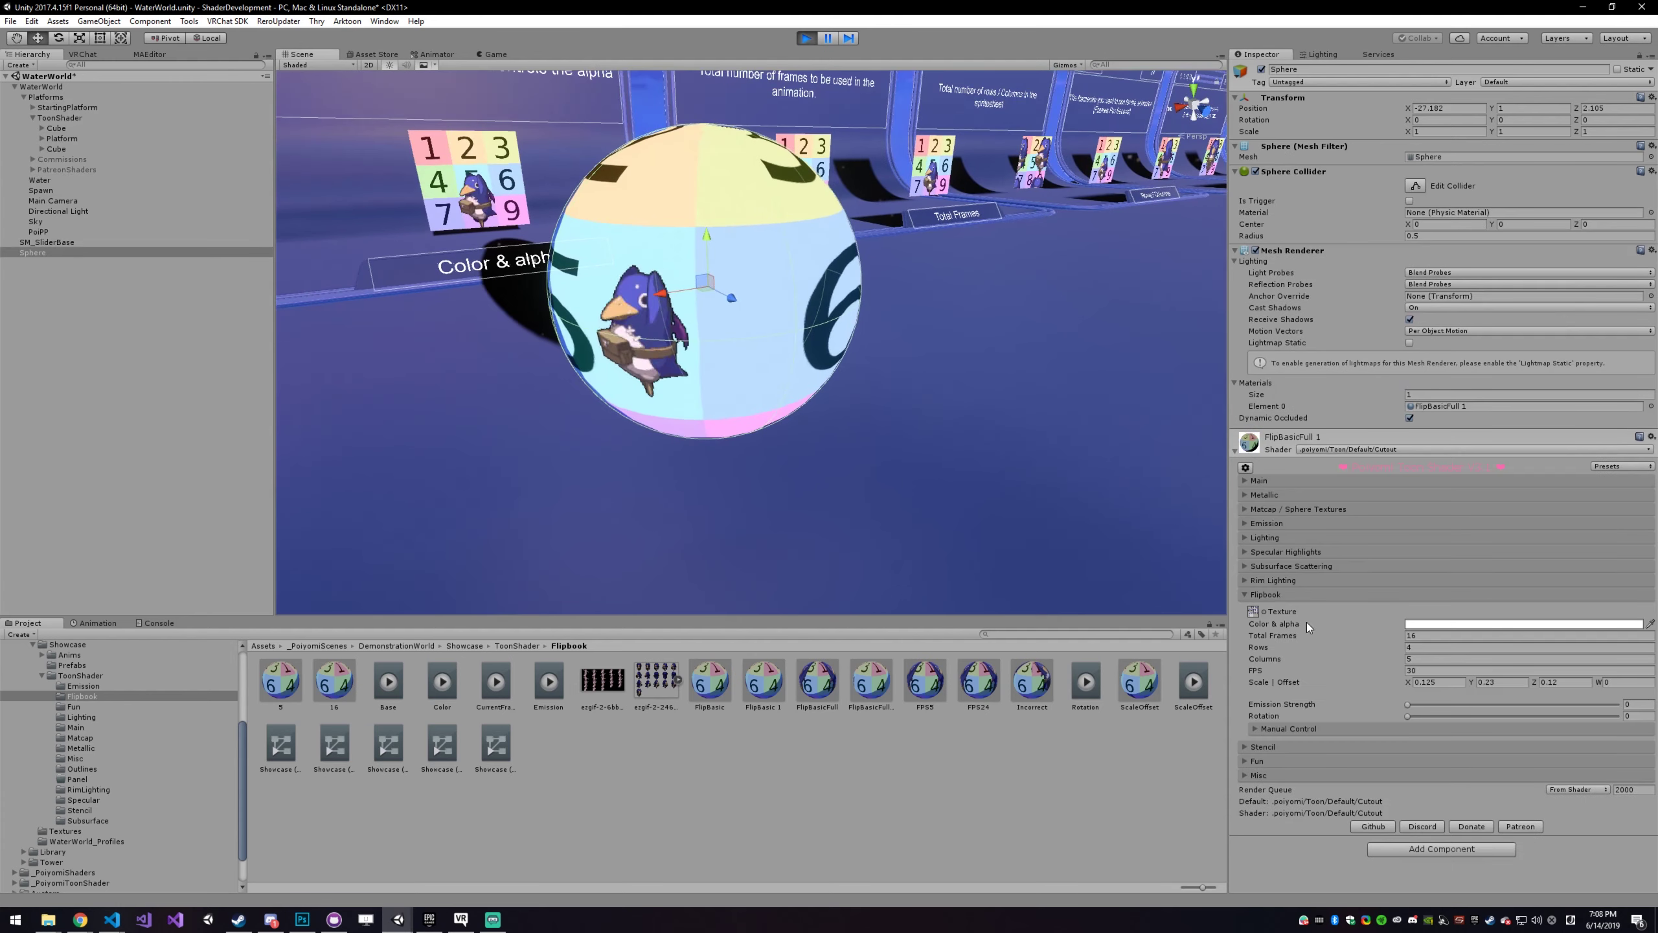
# - Reset the sphere's FlipBasicFull 1 material to its defaults and expand its Flipbook section
pyautogui.click(1639, 451)
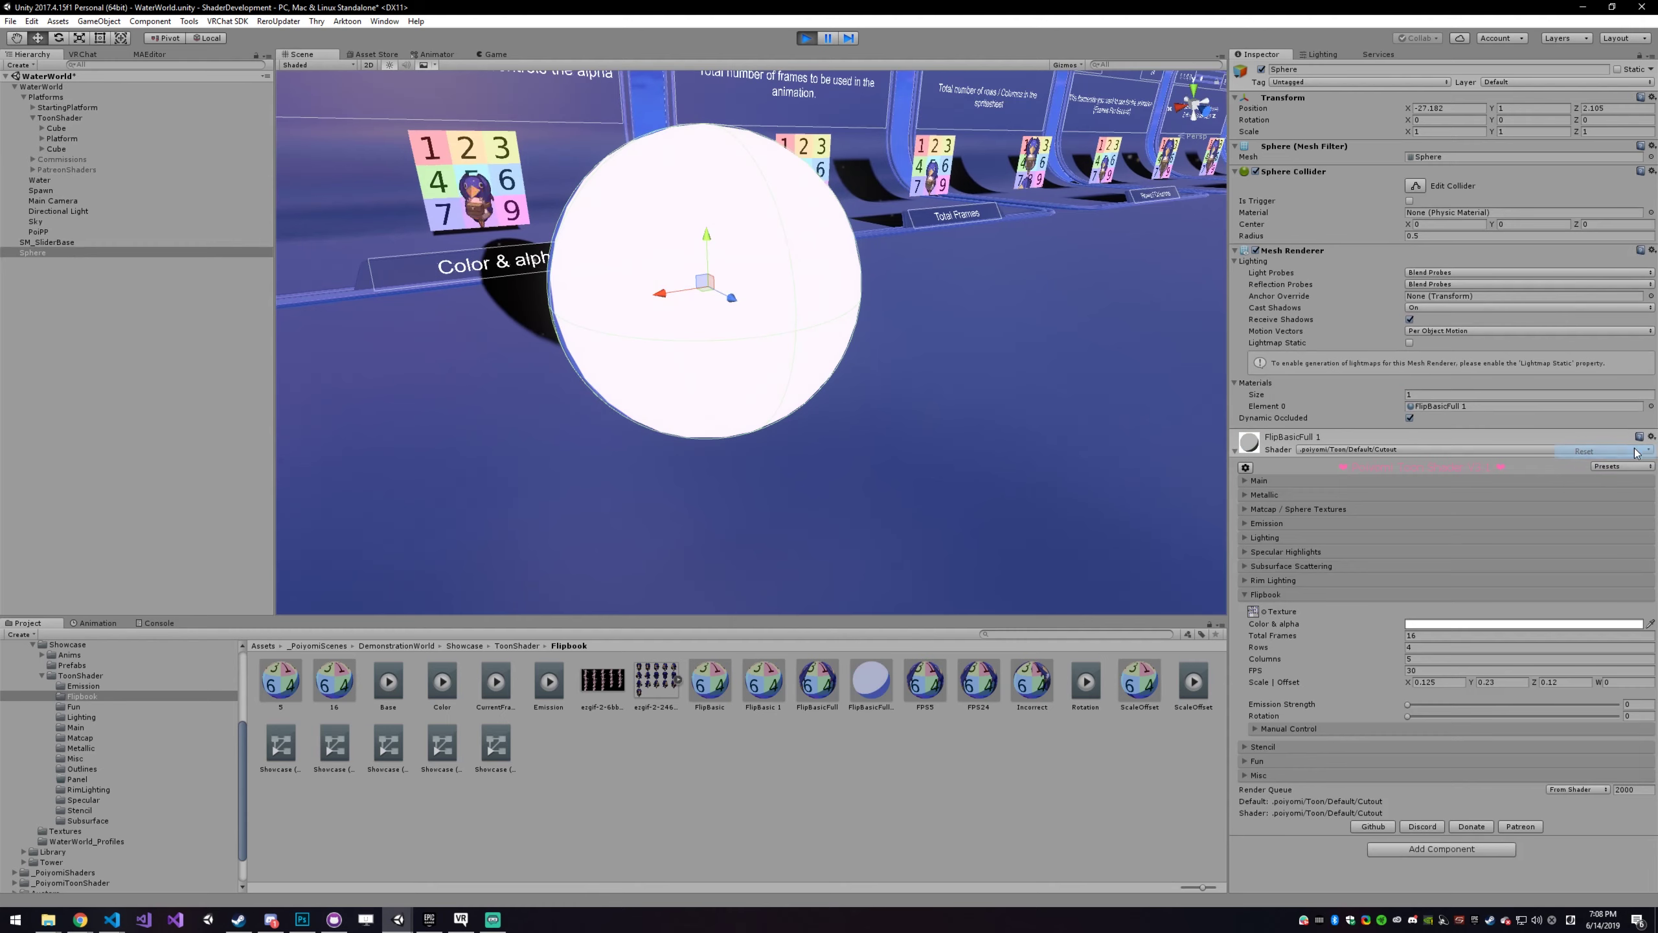
pyautogui.moveTo(873, 340)
pyautogui.keyDown('alt'); pyautogui.mouseDown()
pyautogui.moveTo(958, 326)
pyautogui.moveTo(890, 336)
pyautogui.mouseUp(); pyautogui.keyUp('alt')
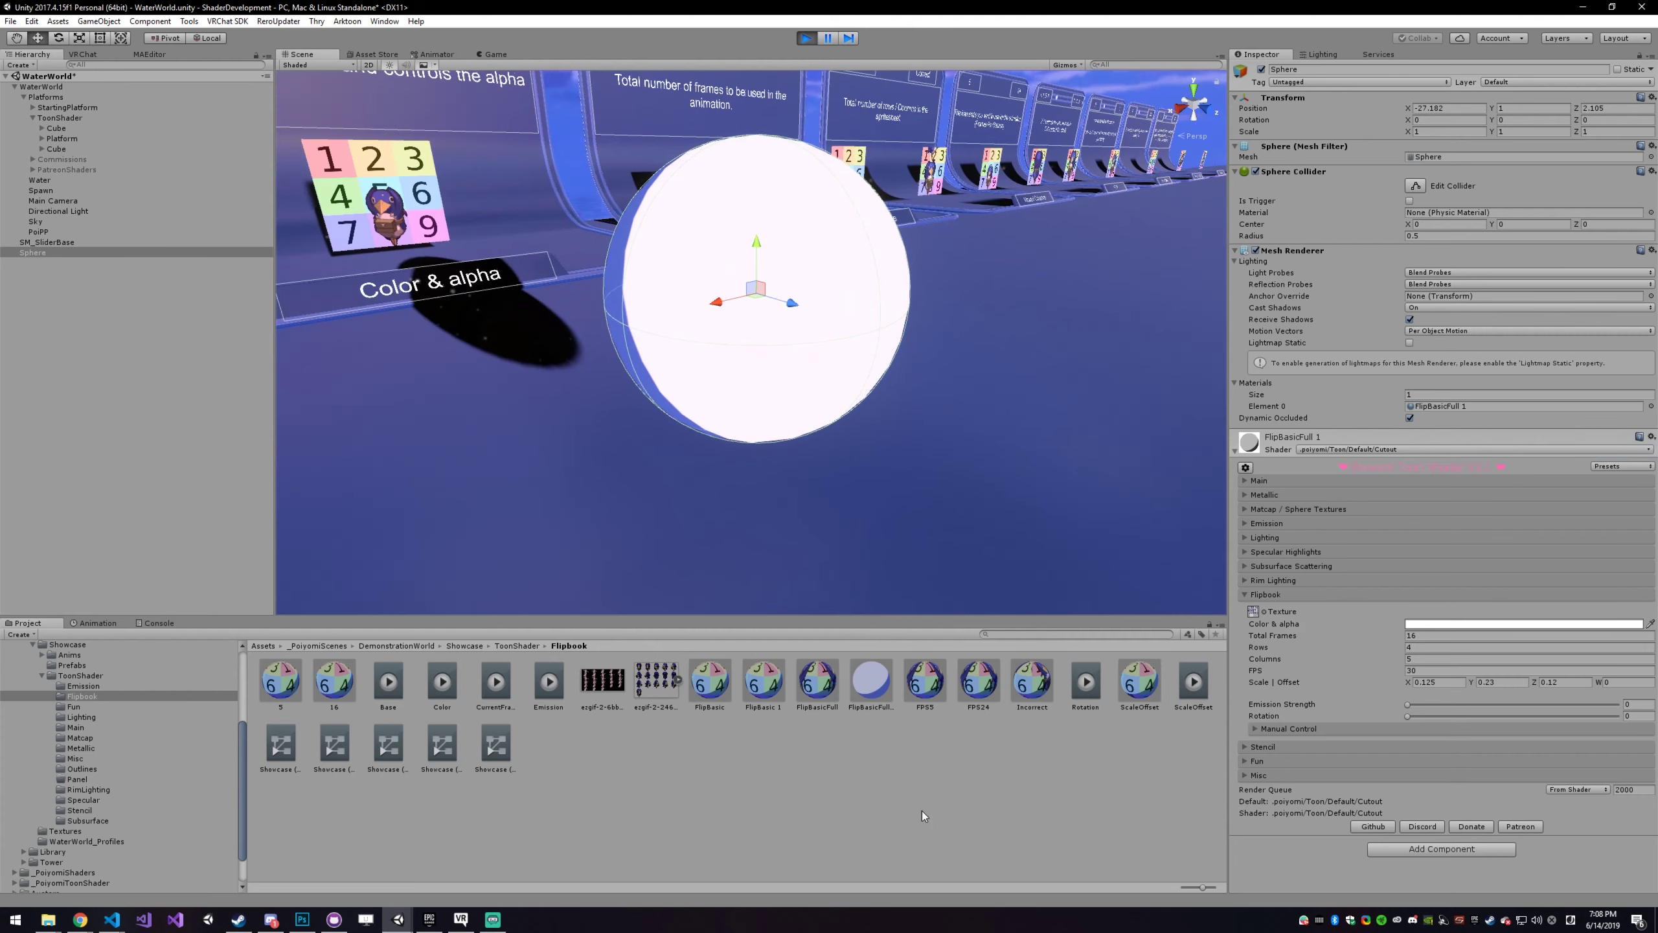
pyautogui.click(893, 759)
pyautogui.click(761, 358)
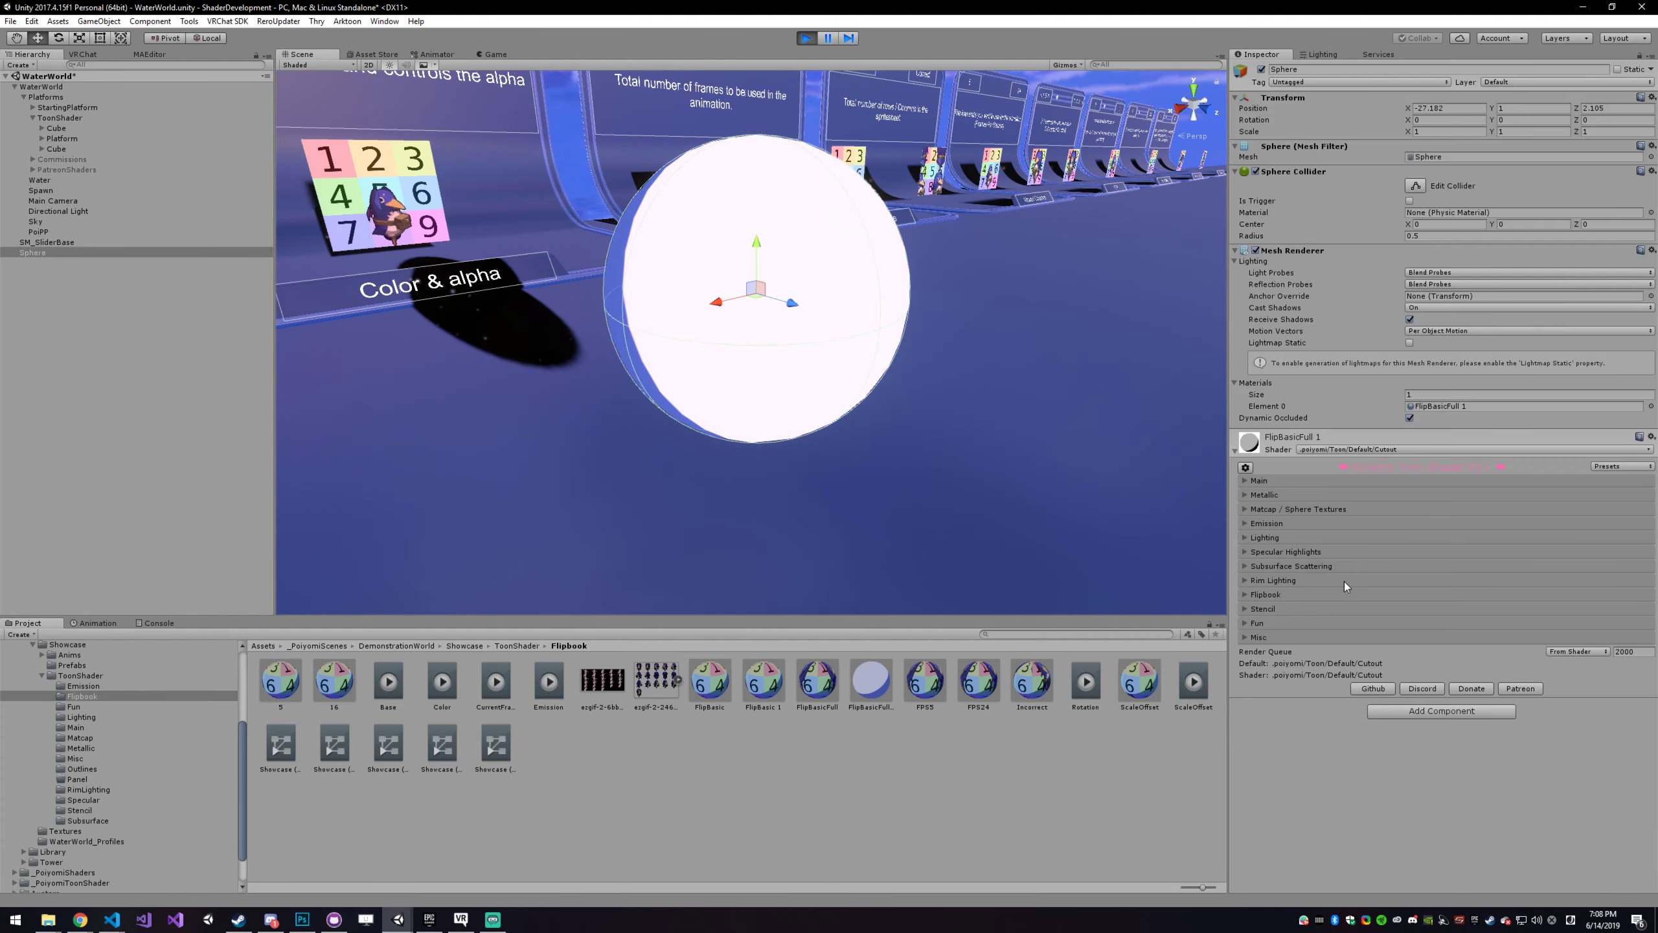
pyautogui.click(1266, 595)
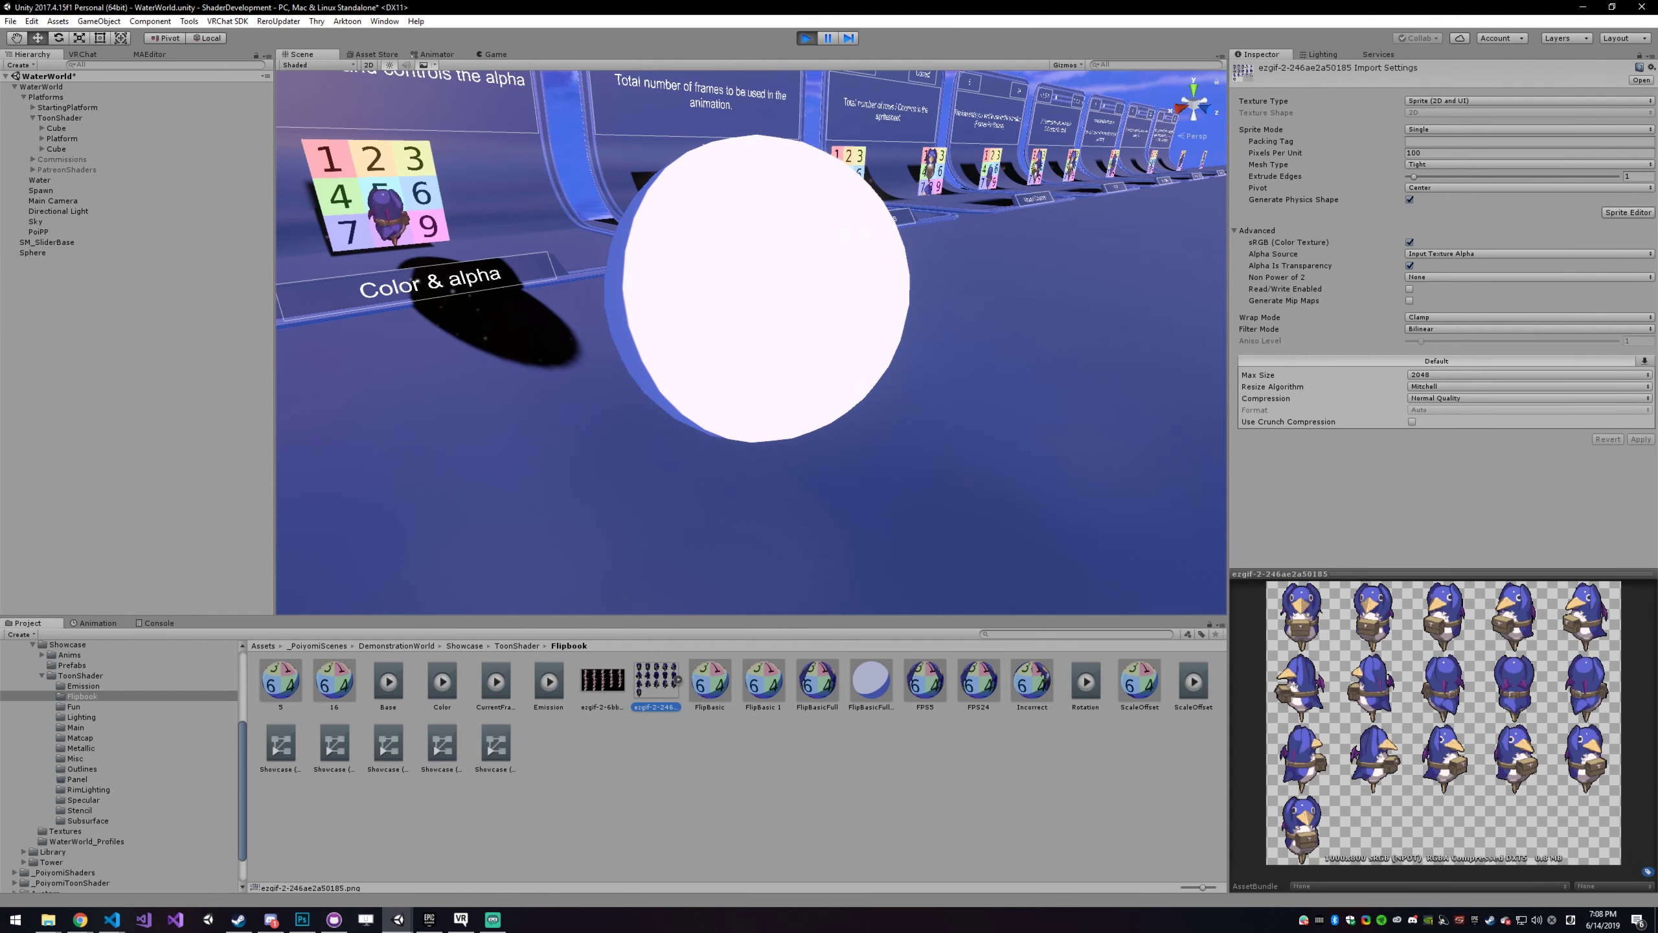
# - Switch to the browser and view ezgif.com's GIF to Sprite Sheet converter before putting the window away
pyautogui.hotkey('alt', 'Tab')
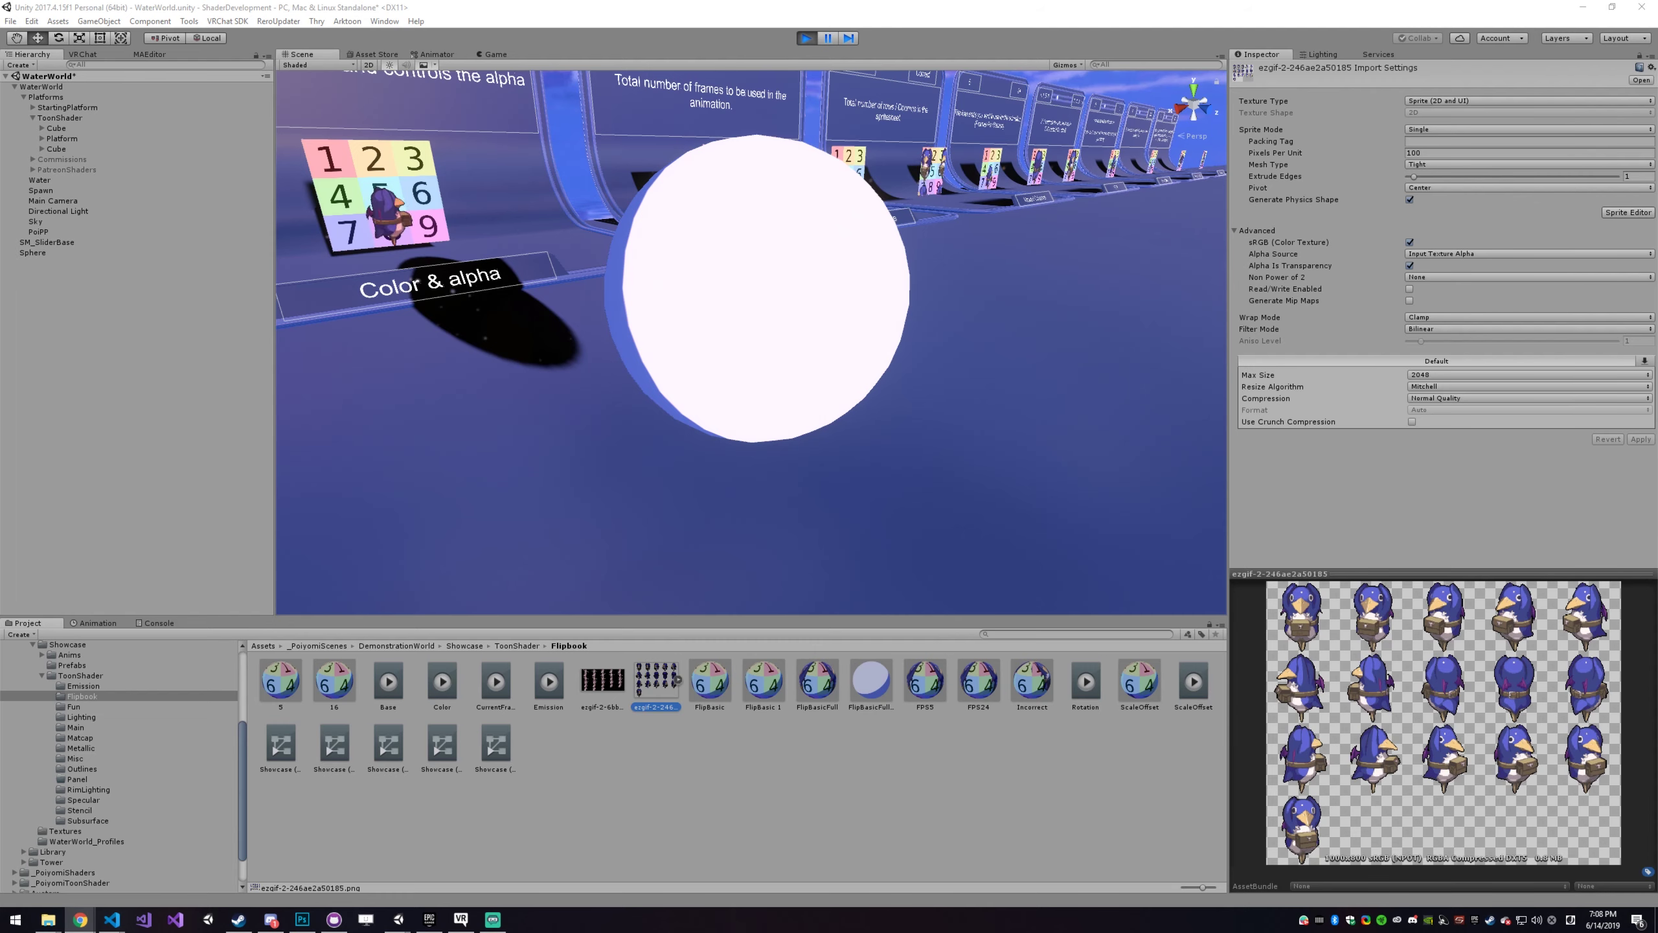
pyautogui.moveTo(0, 470); pyautogui.dragTo(421, 173)
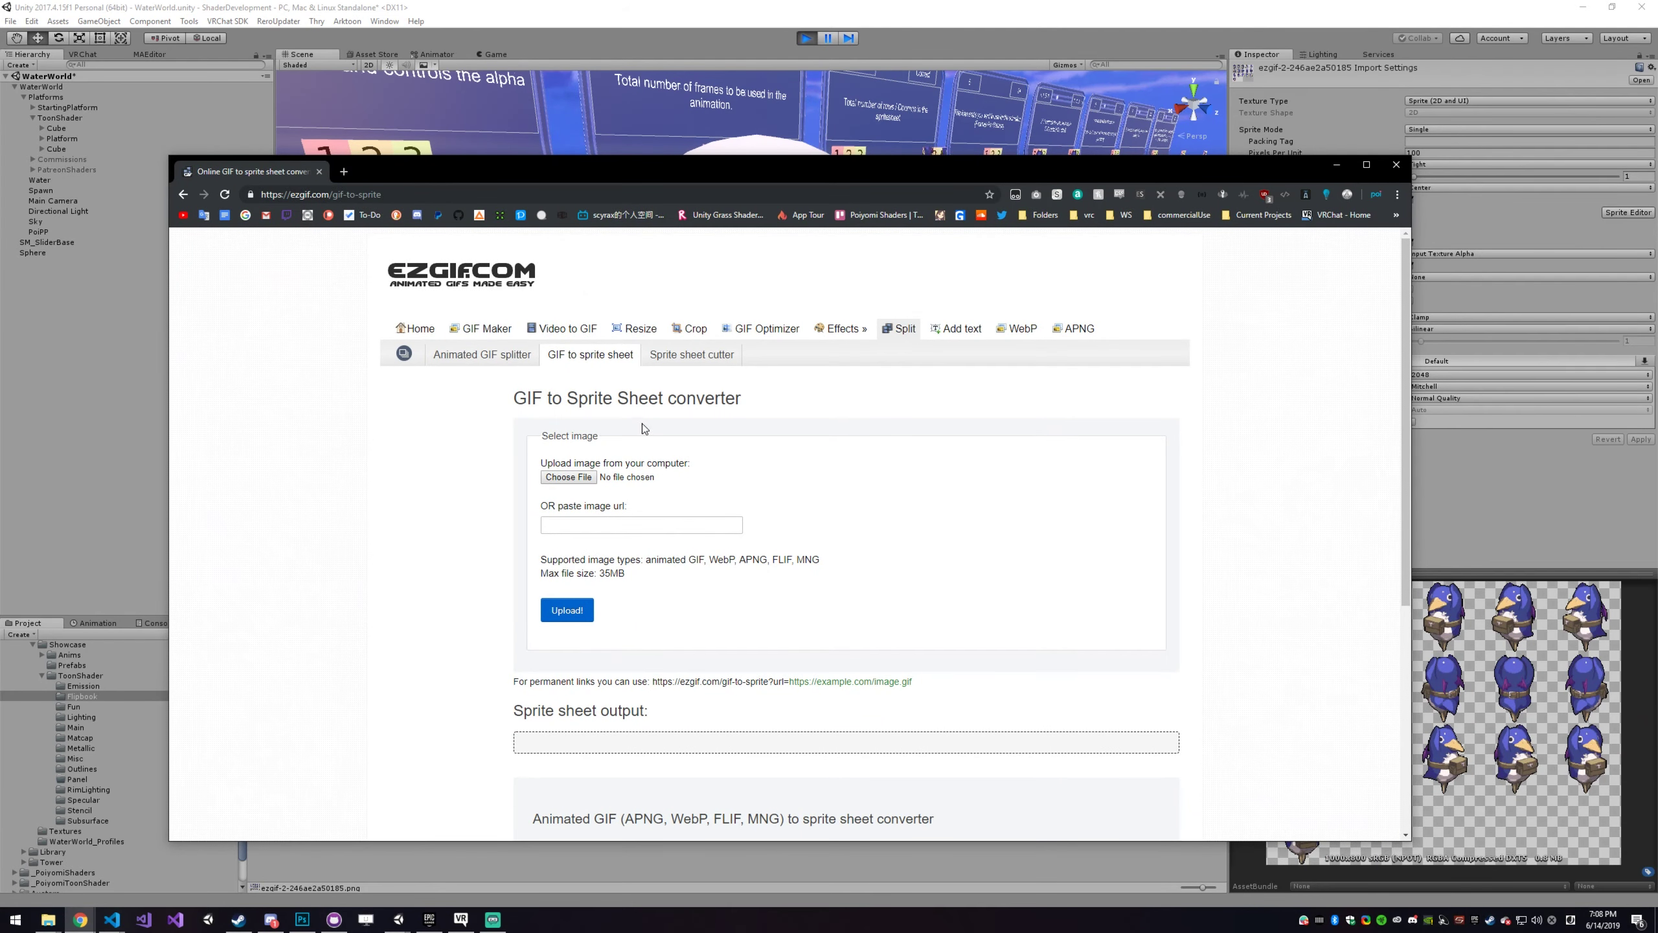
pyautogui.moveTo(779, 167); pyautogui.dragTo(0, 216)
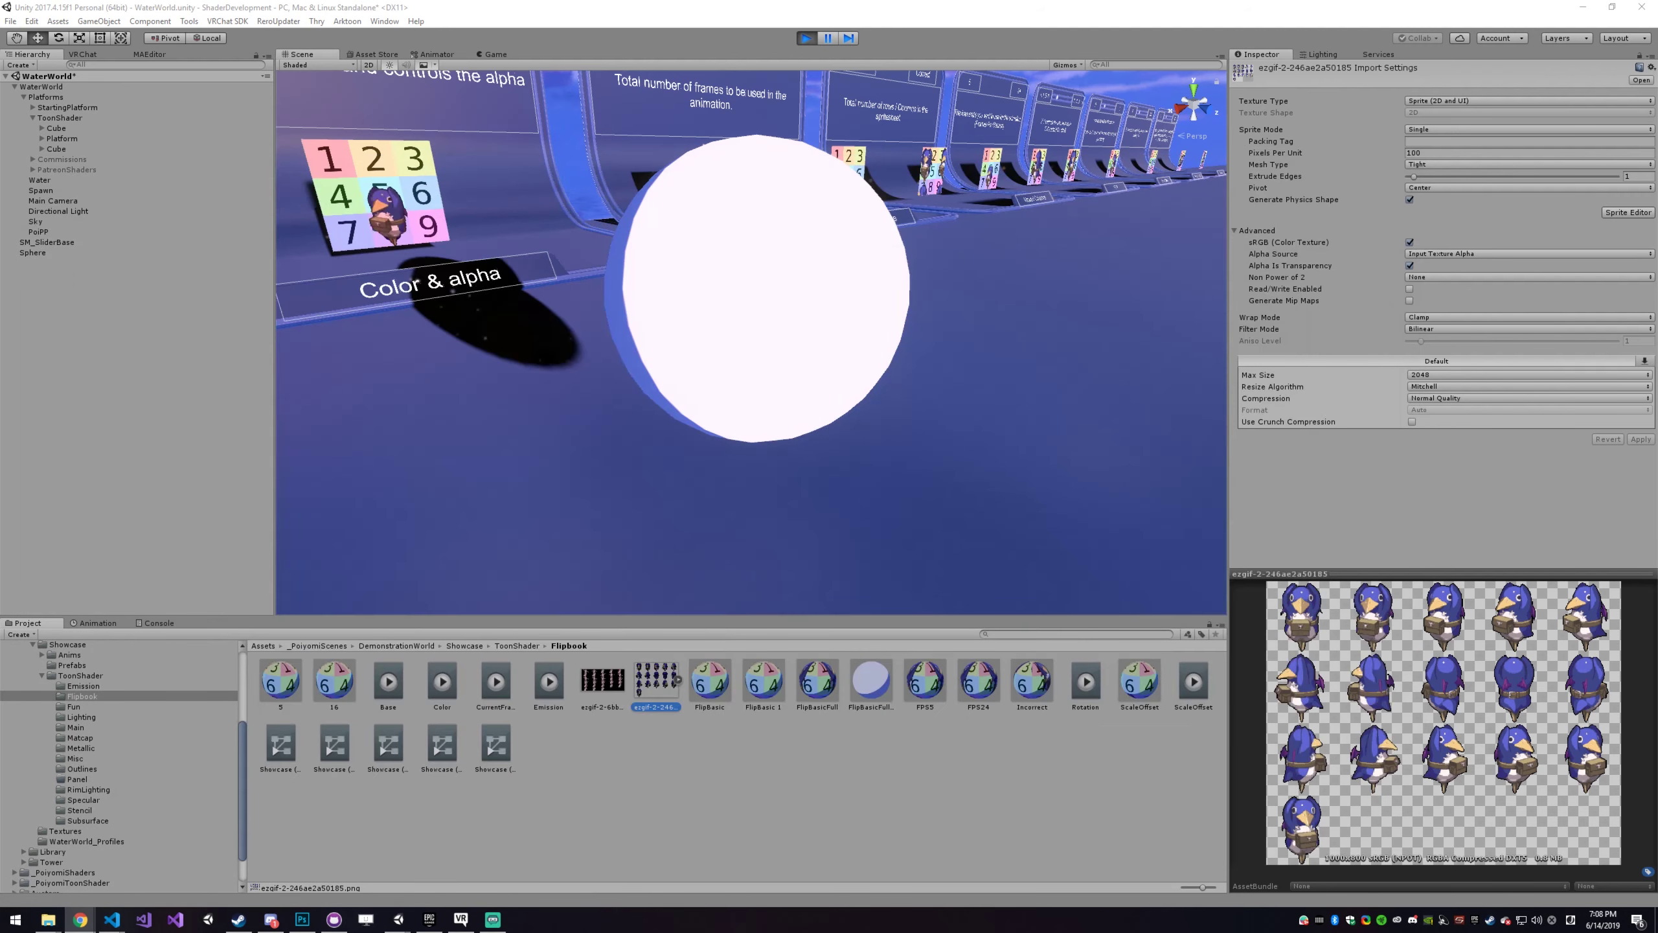
# - Assign the ezgif-2-246ae2a50185 spritesheet as the Flipbook texture of the sphere's material
pyautogui.click(862, 363)
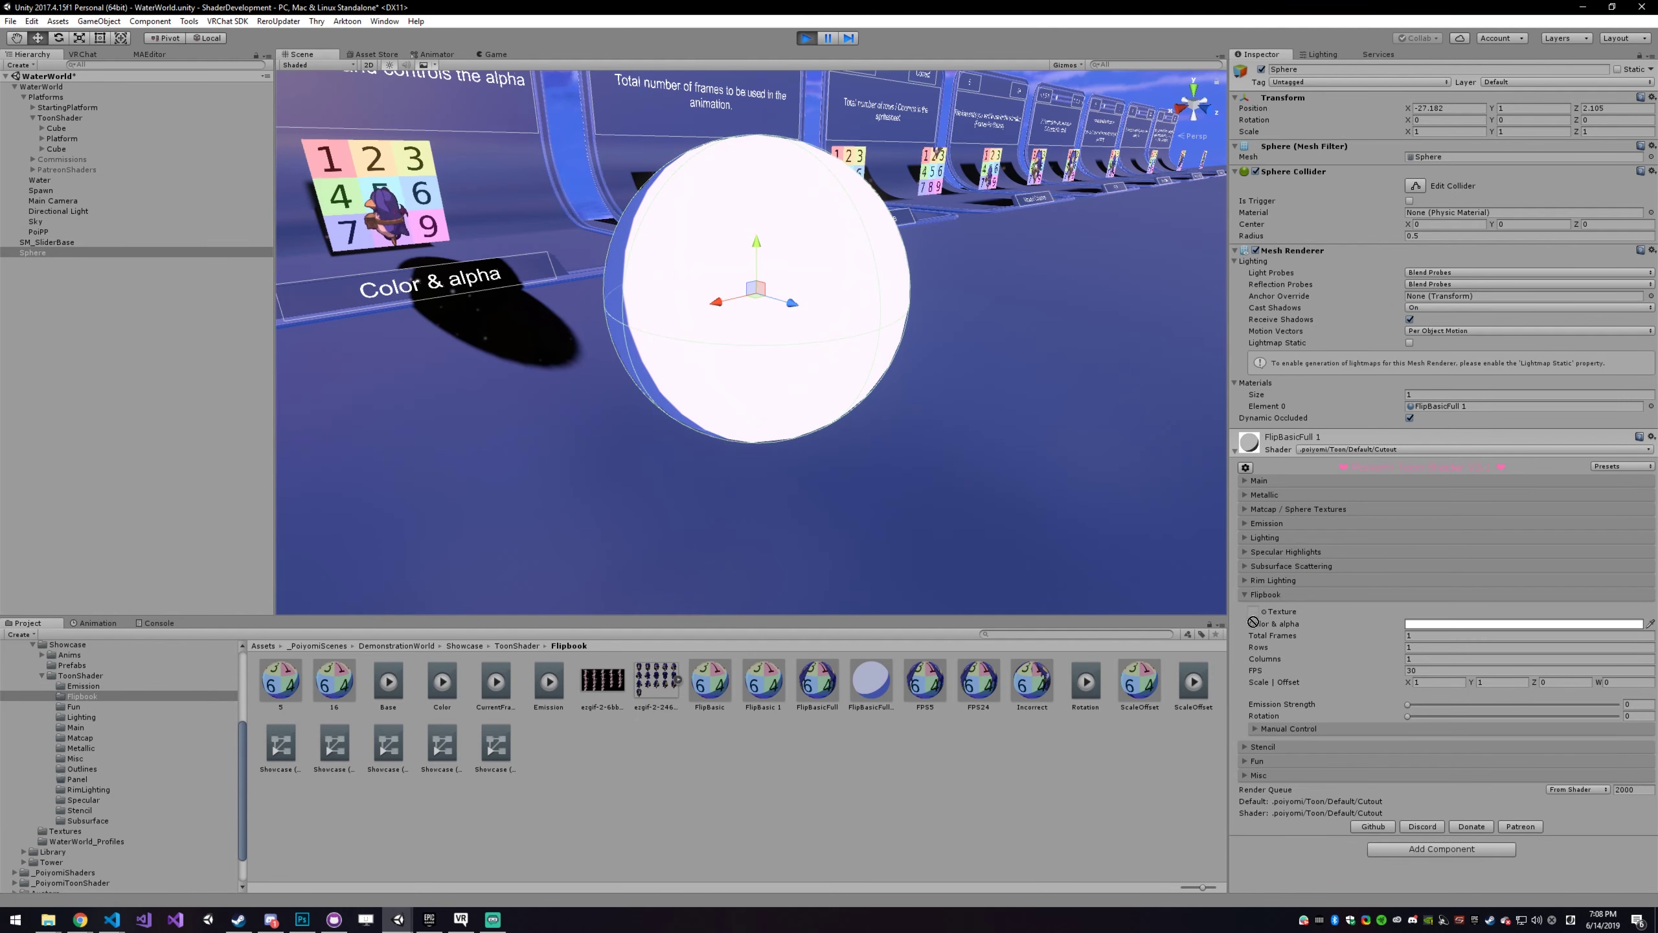
pyautogui.moveTo(1253, 618); pyautogui.dragTo(1255, 614)
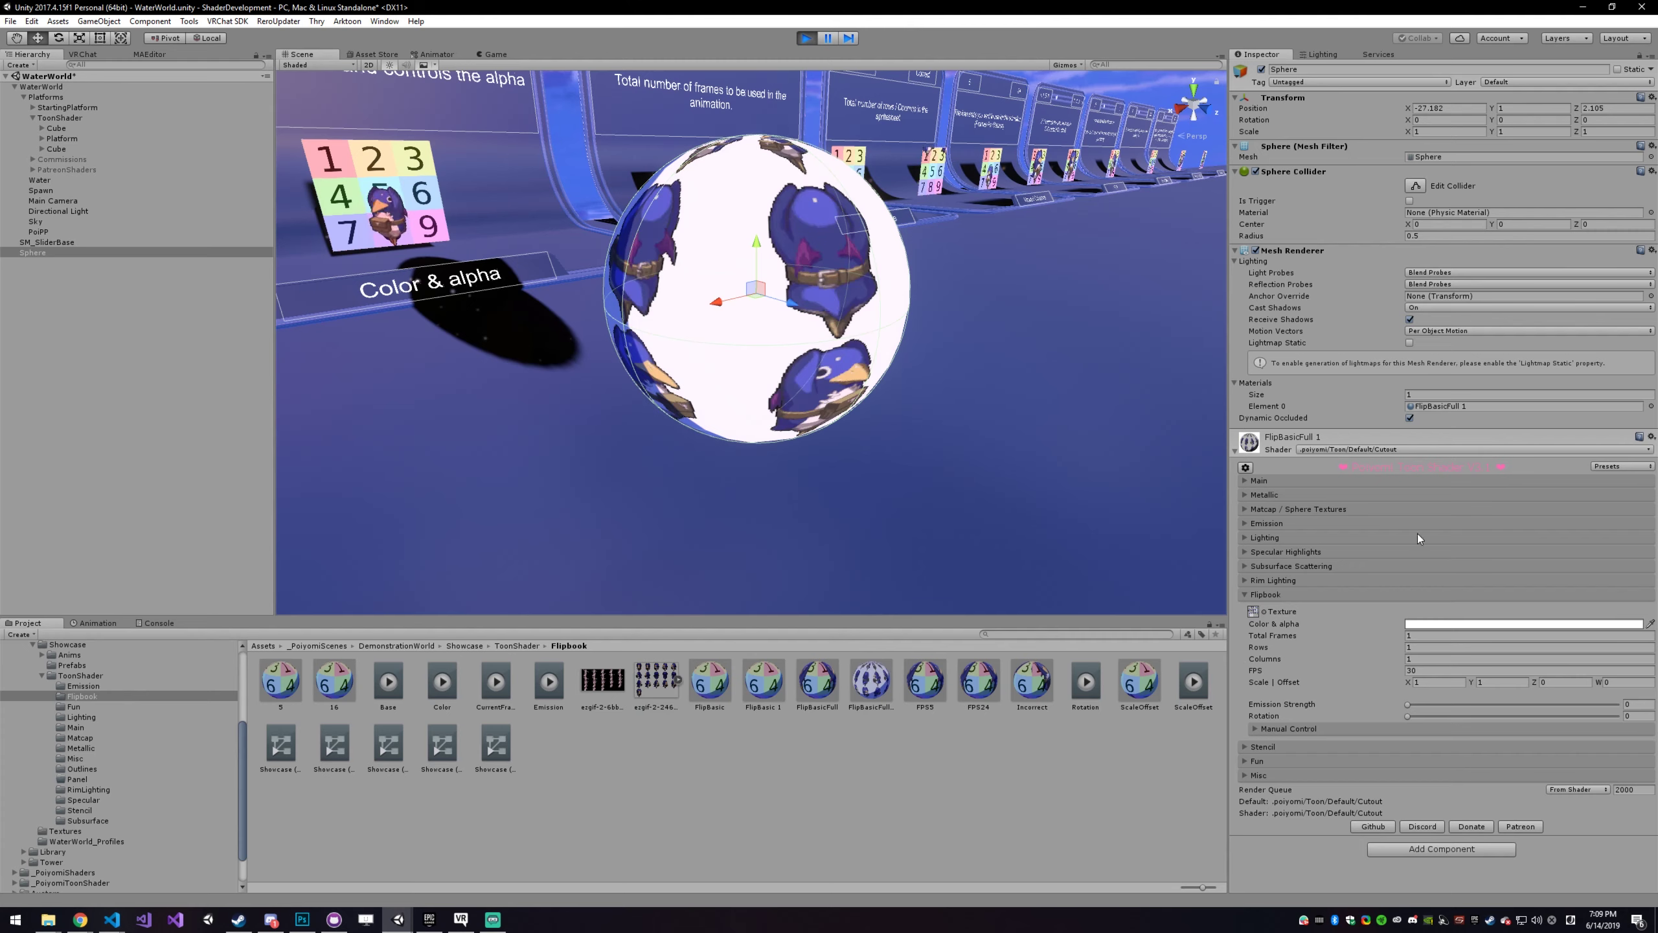
pyautogui.moveTo(1168, 360); pyautogui.dragTo(1109, 307, button='right')
pyautogui.moveTo(1110, 307); pyautogui.dragTo(980, 247, button='middle')
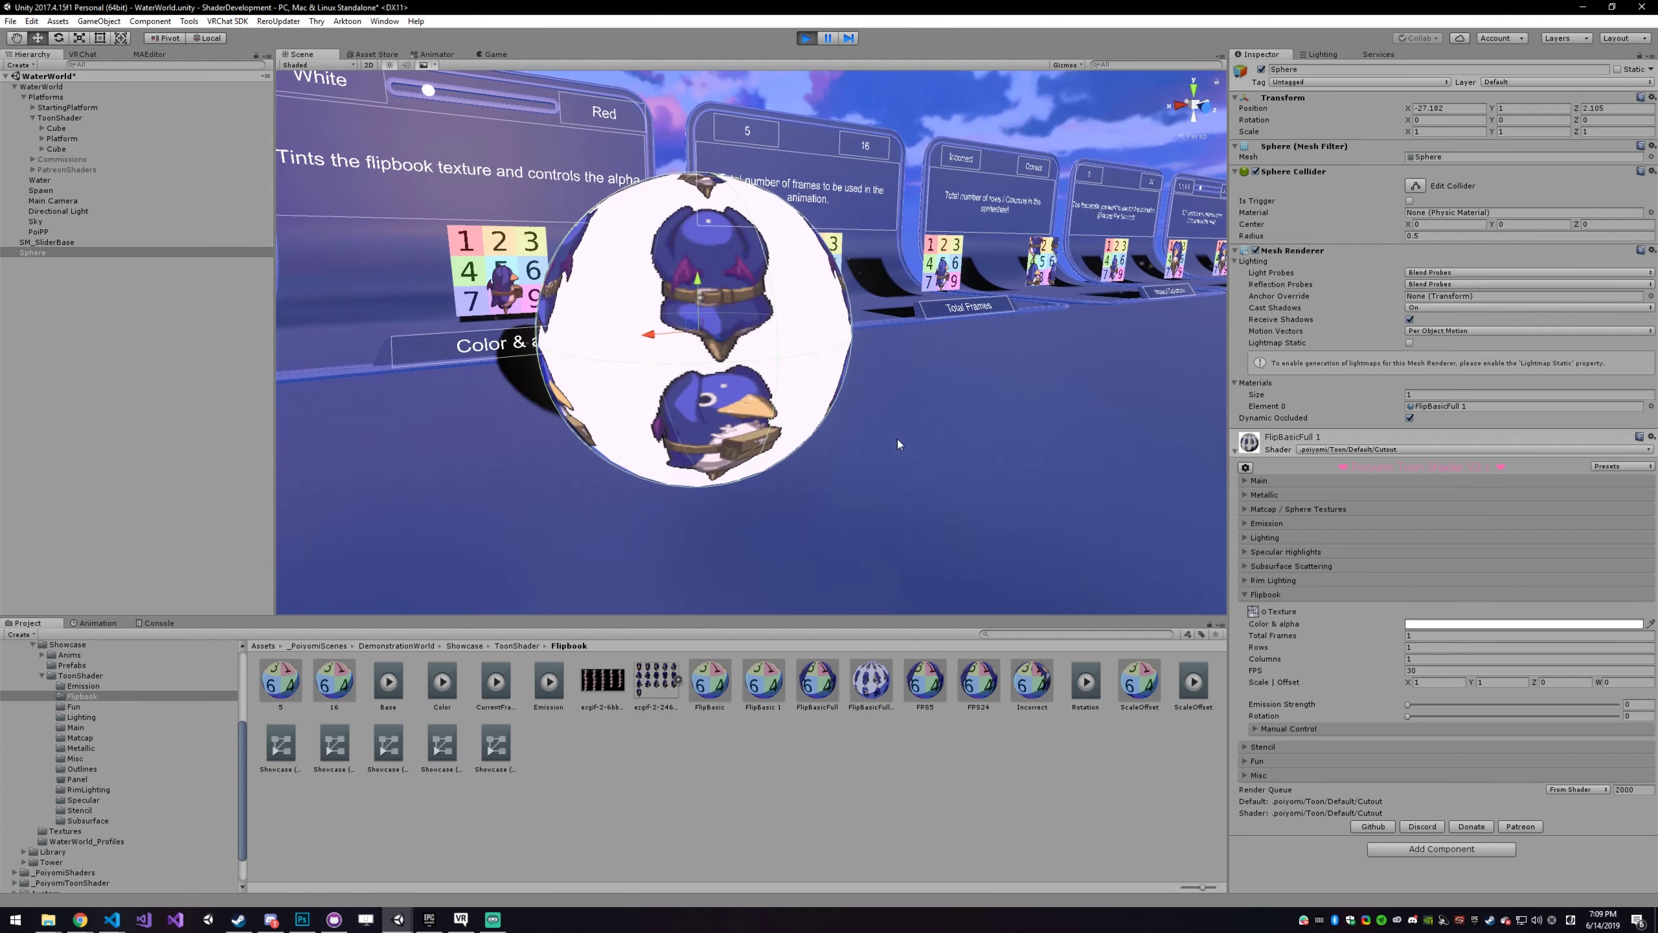
# - Check the frames in the Texture display's spritesheet and set the sphere's flipbook Total Frames to 16
pyautogui.moveTo(1047, 576); pyautogui.dragTo(747, 336, button='right')
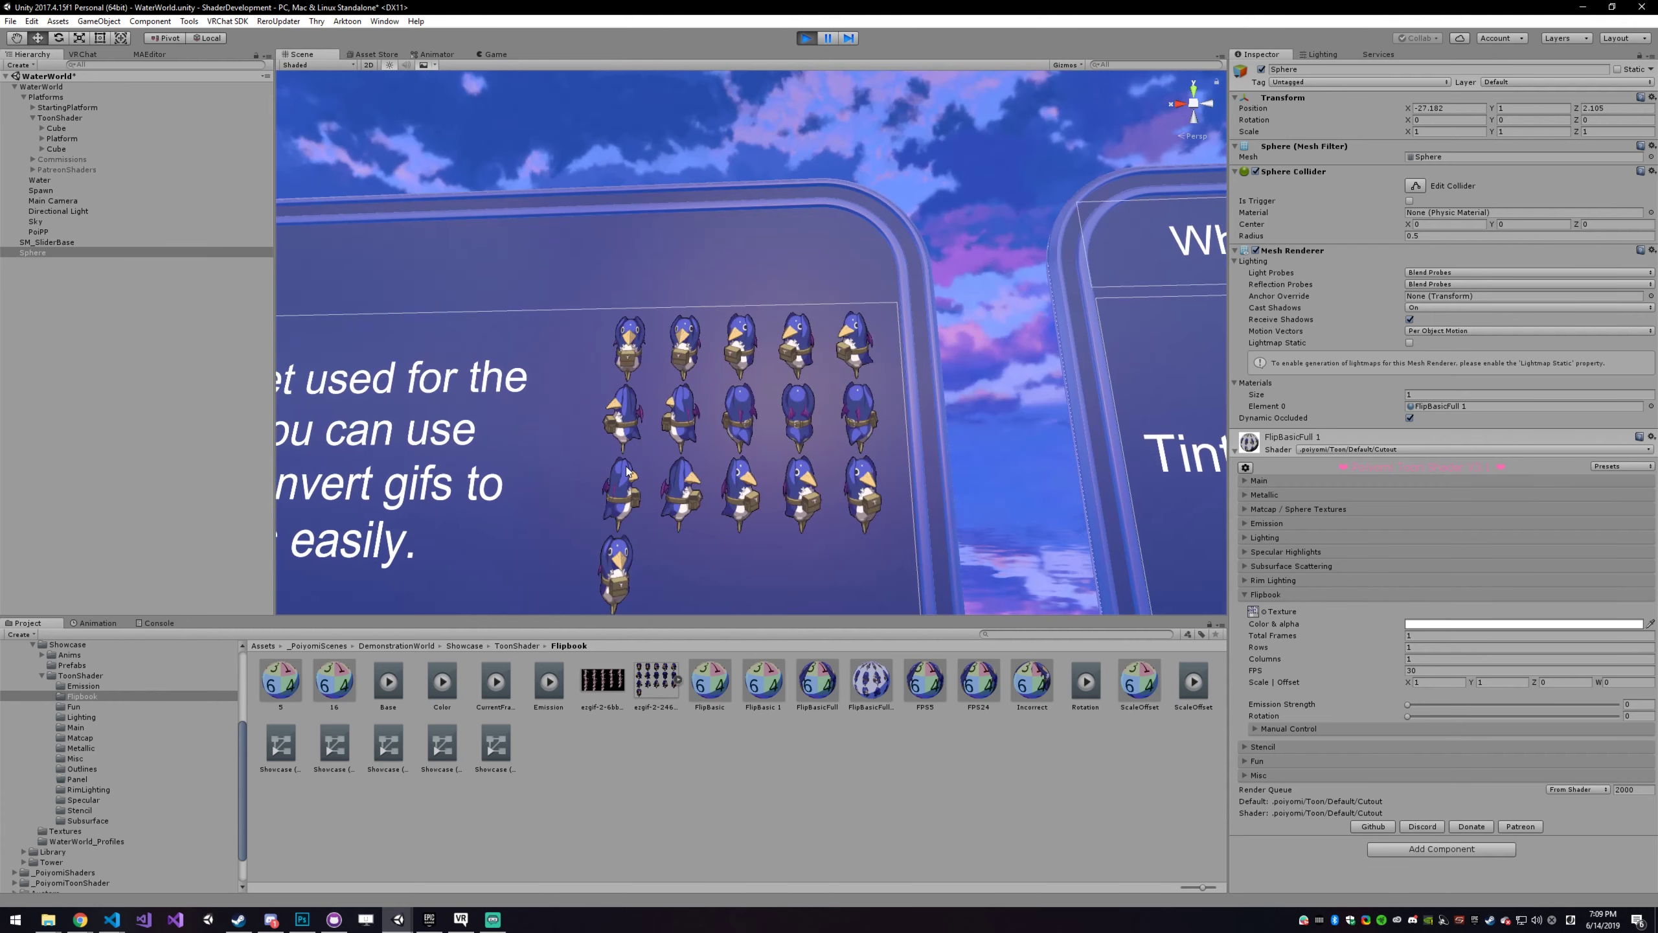
pyautogui.moveTo(887, 581); pyautogui.dragTo(783, 387, button='middle')
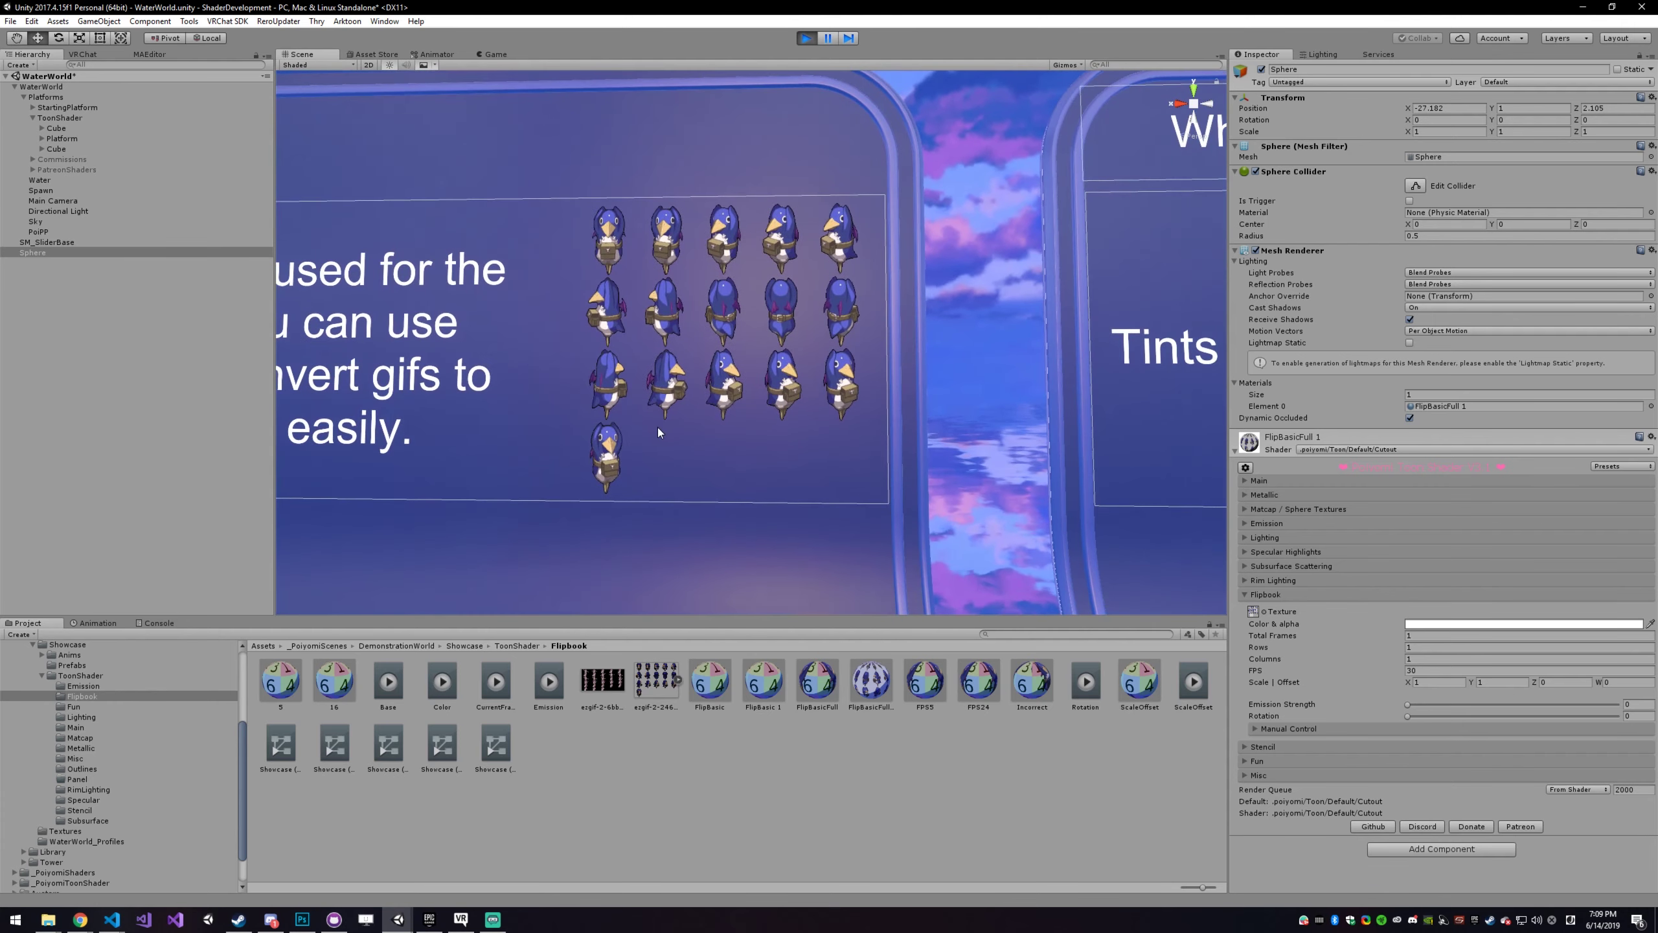
pyautogui.press('f')
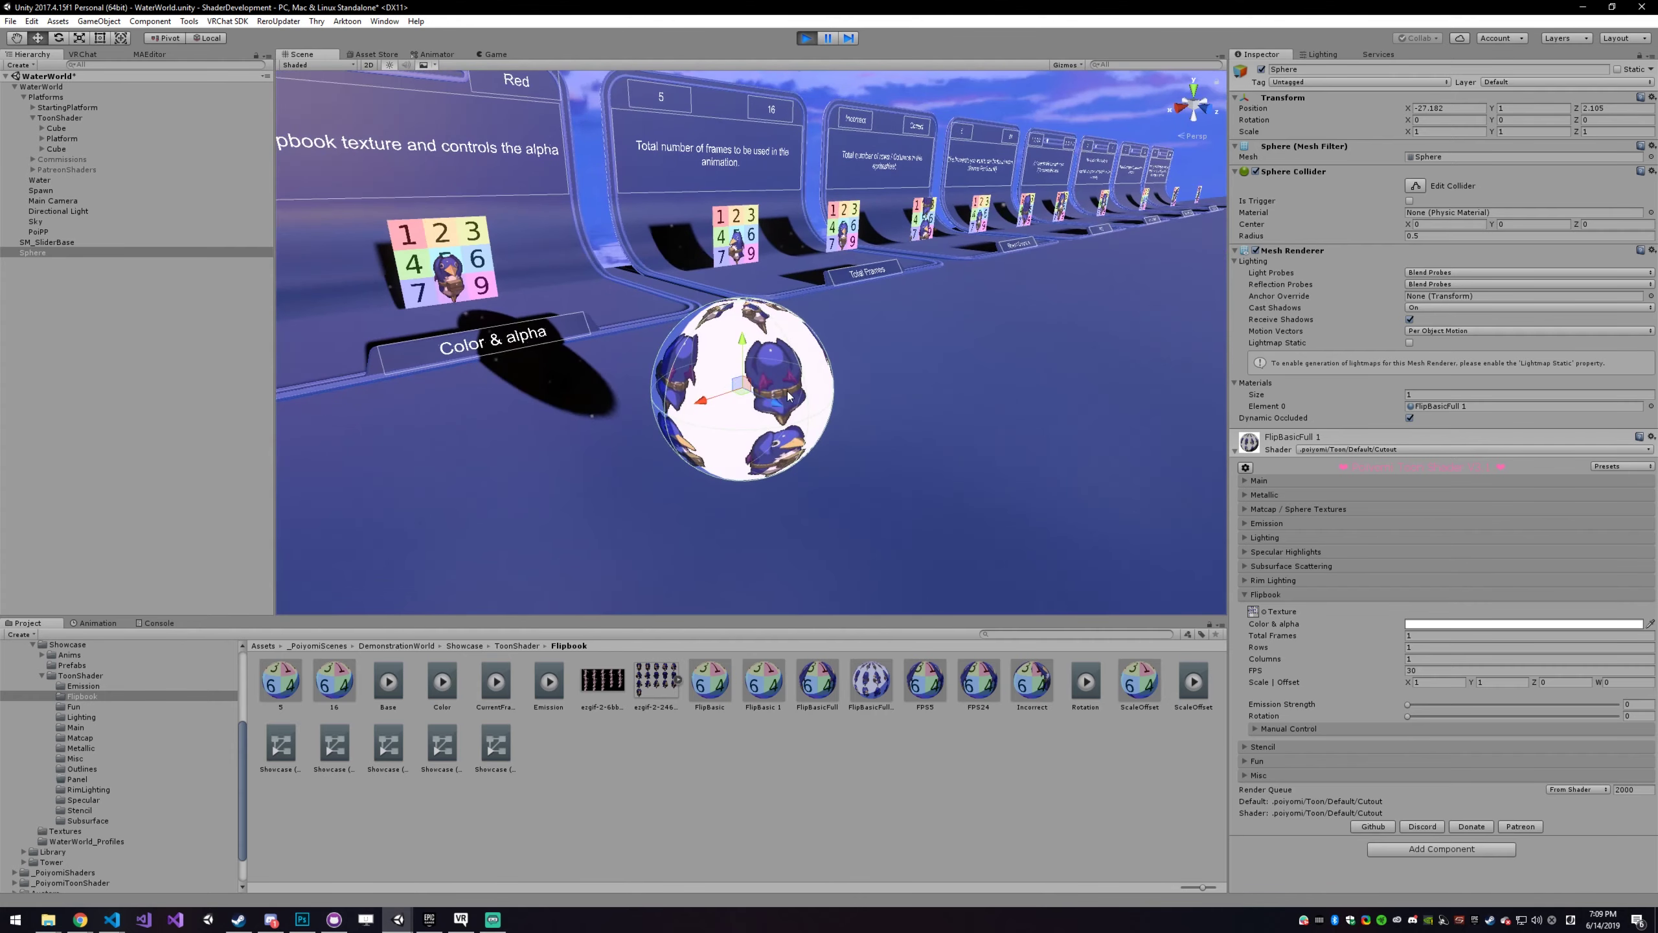
pyautogui.click(953, 487)
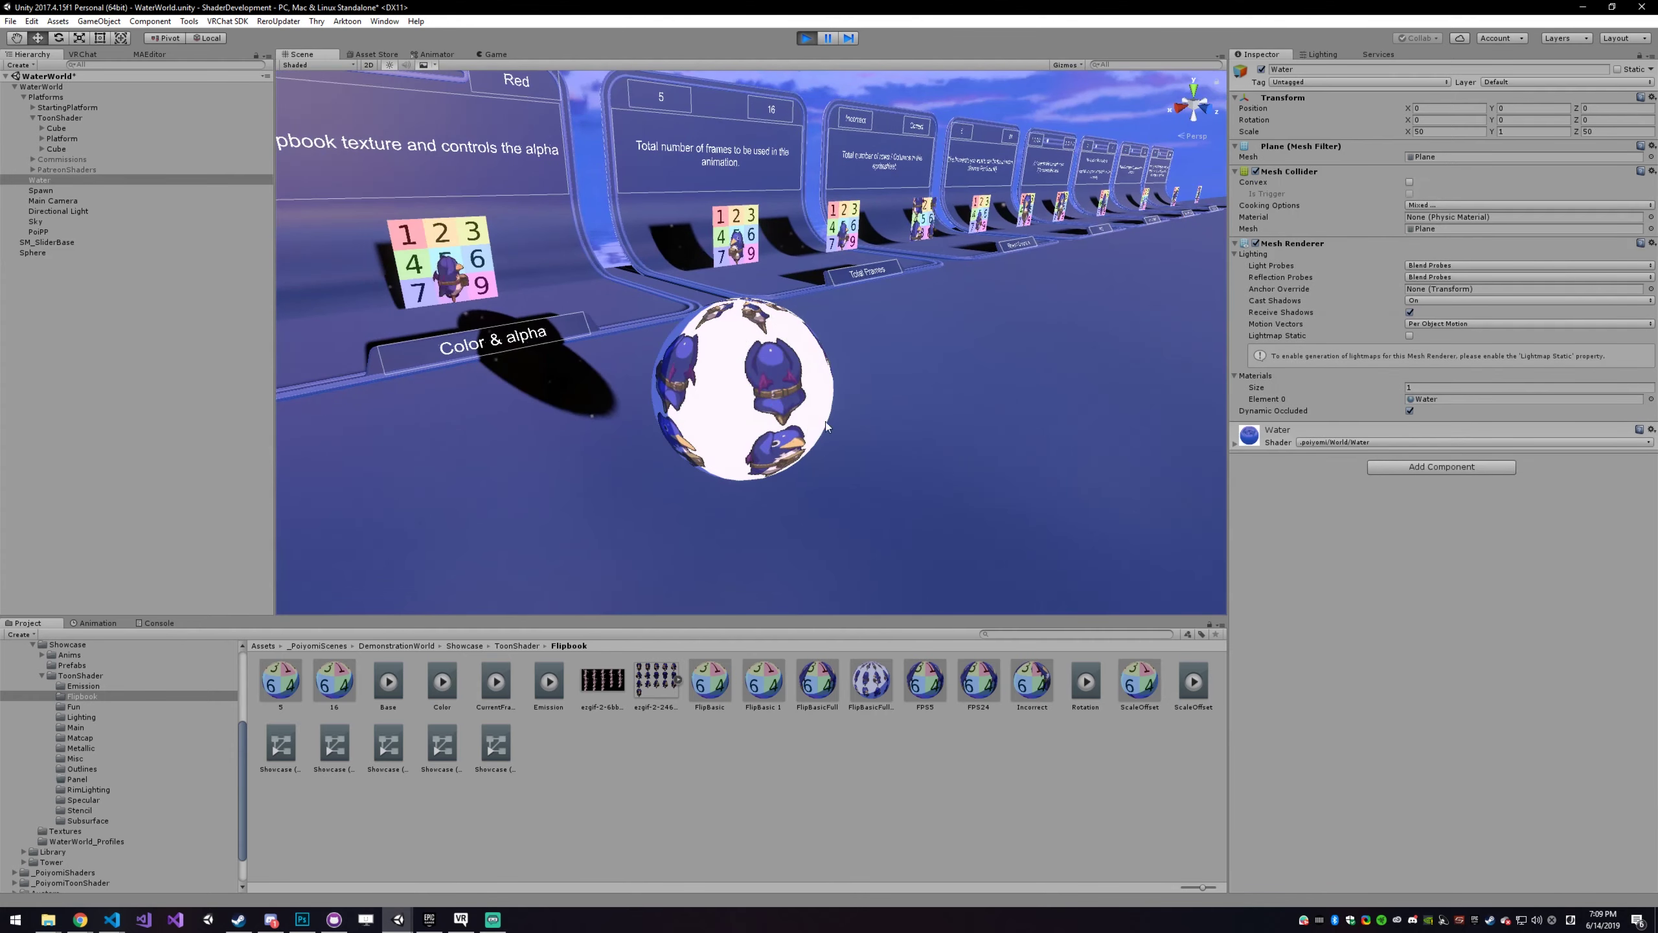
pyautogui.click(824, 451)
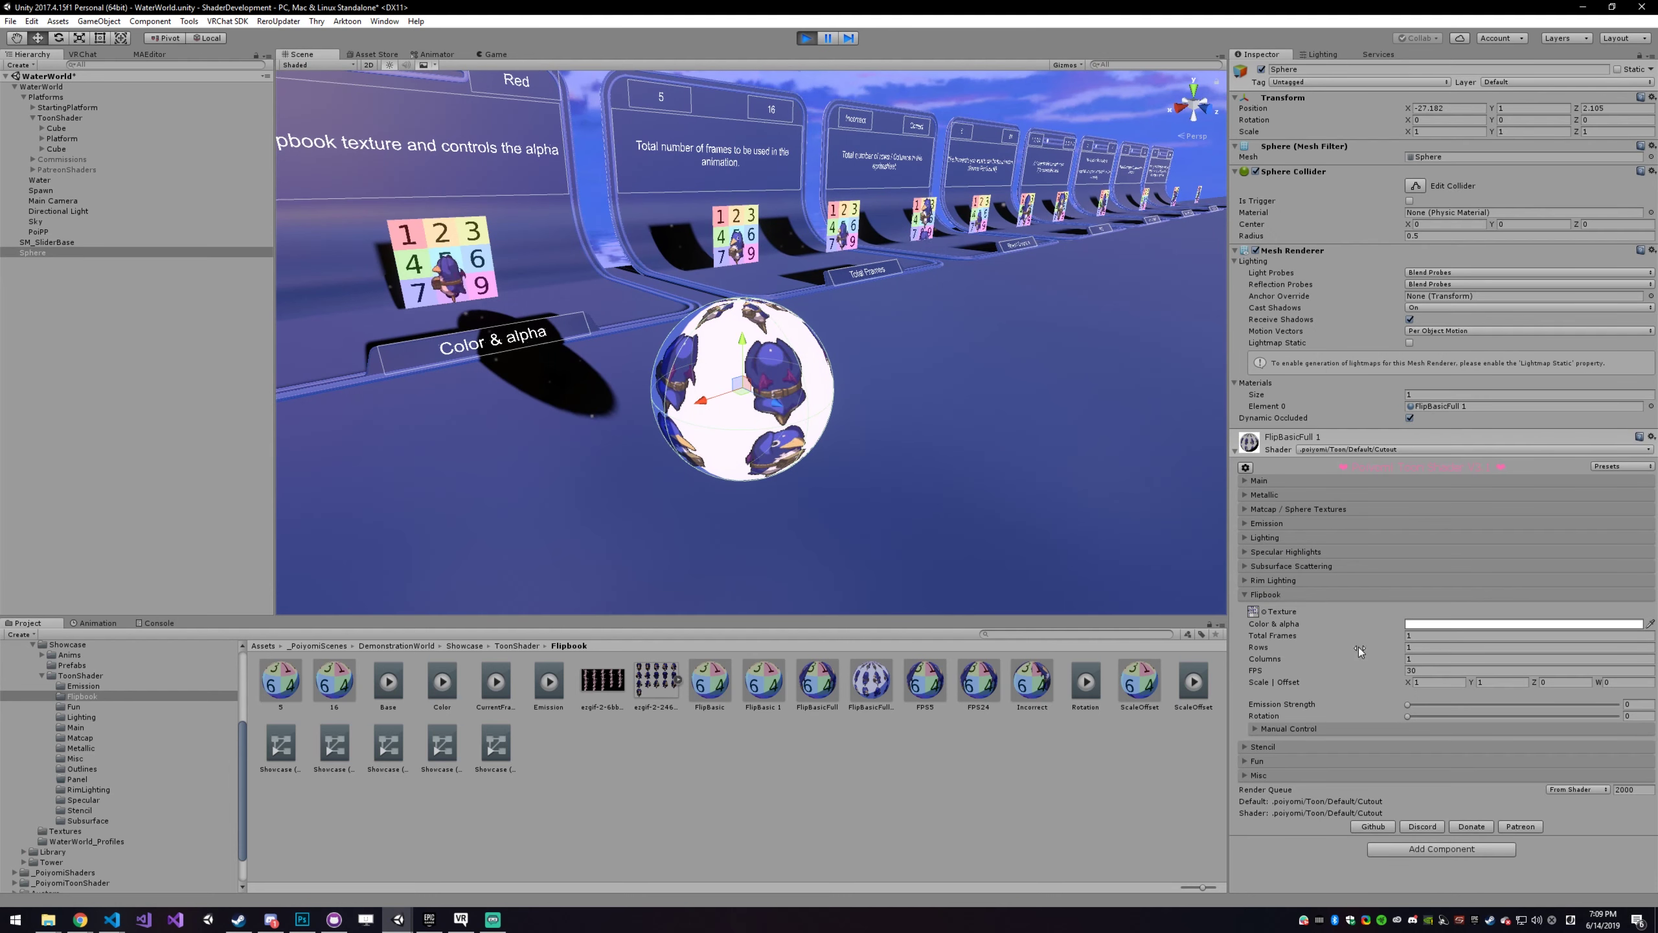
pyautogui.click(1425, 636)
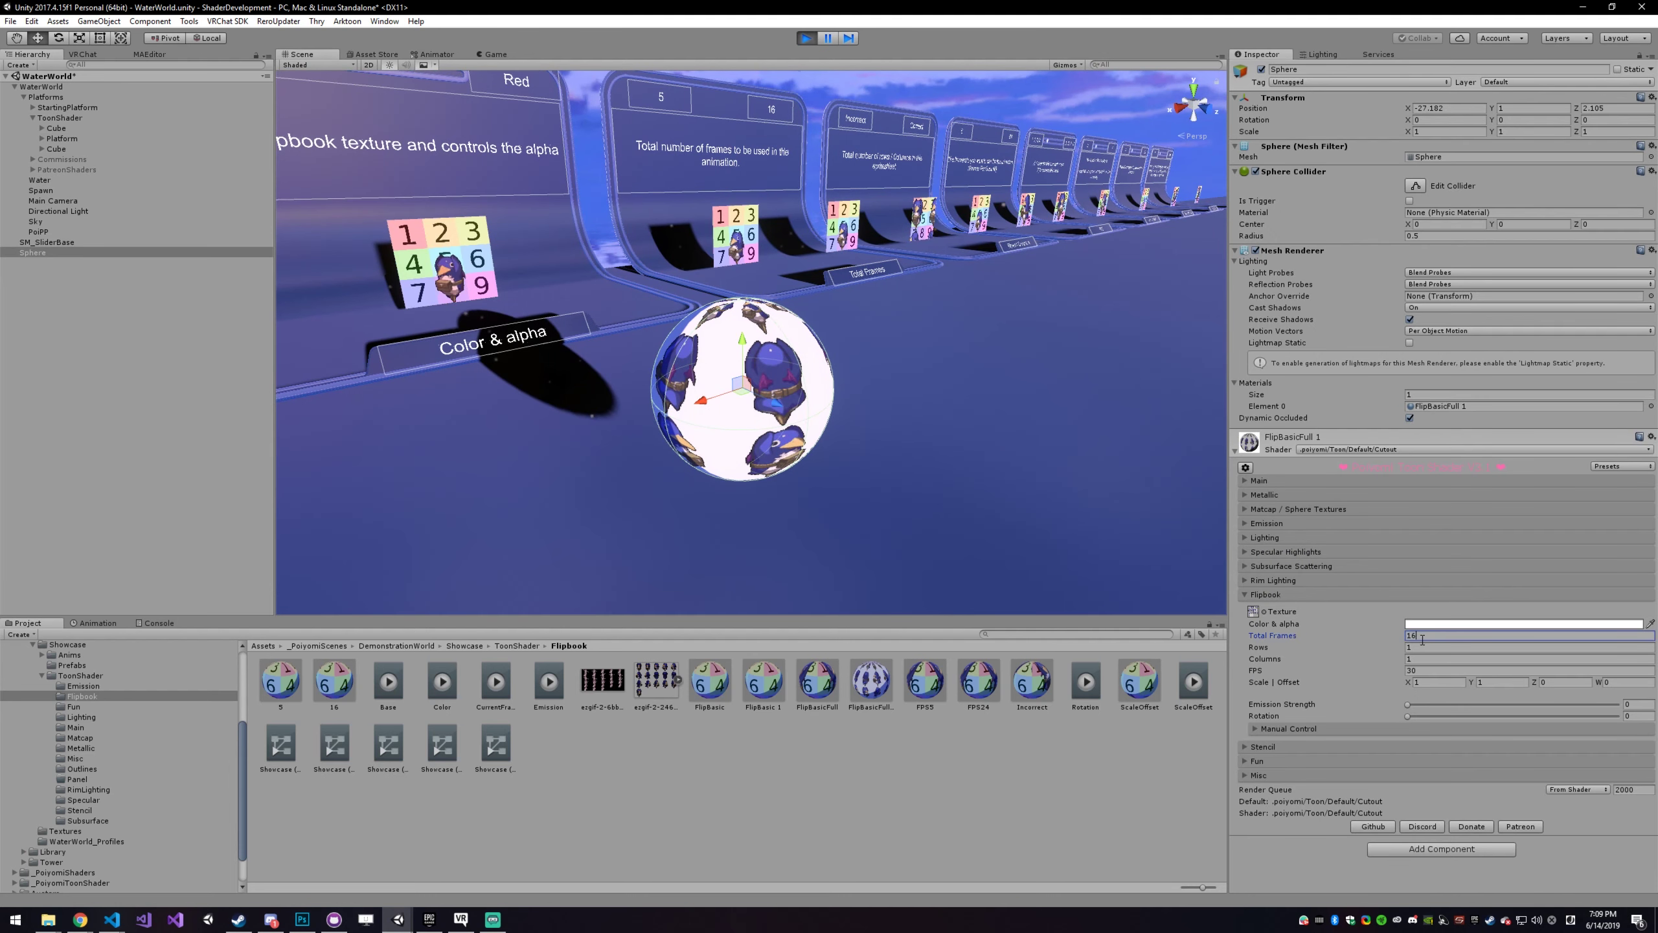
pyautogui.write('16')
# - Set the sphere's flipbook Rows to 4 and Columns to 5
pyautogui.click(1417, 649)
pyautogui.moveTo(984, 496)
pyautogui.mouseDown(button='right')
pyautogui.moveTo(823, 445)
pyautogui.moveTo(976, 475)
pyautogui.mouseUp(button='right')
pyautogui.click(1427, 647)
pyautogui.write('4')
pyautogui.click(1428, 660)
pyautogui.write('5')
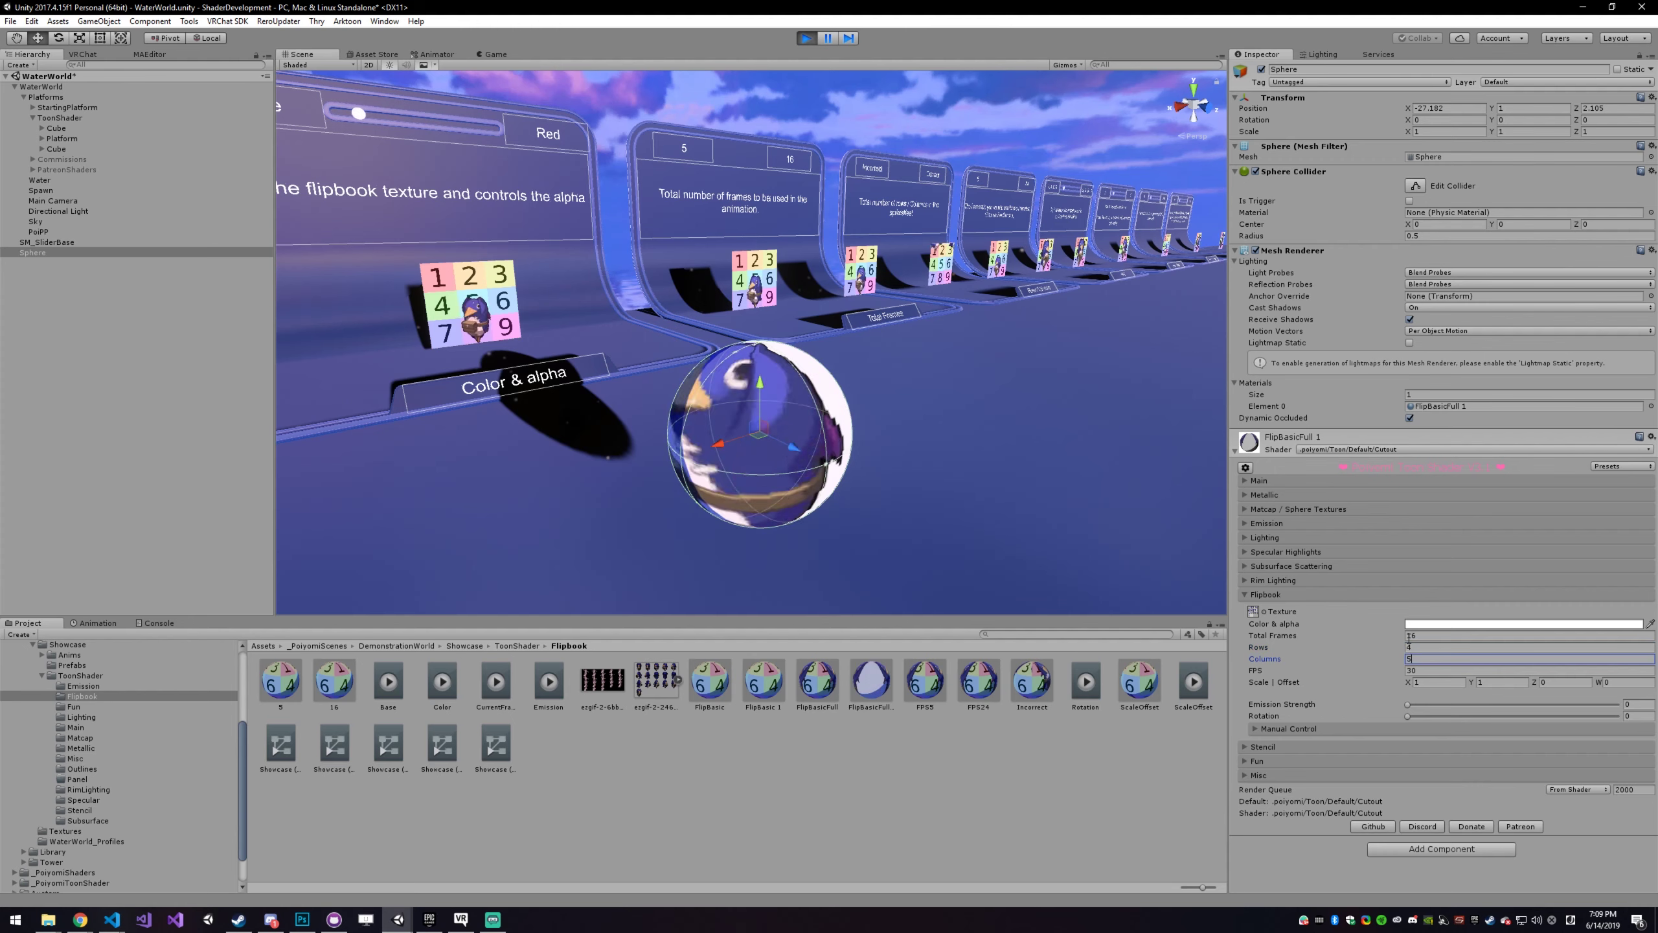
# - Set the flipbook FPS to 24 and its Scale to 0.25 in both X and Y
pyautogui.click(1432, 671)
pyautogui.write('24')
pyautogui.click(1442, 683)
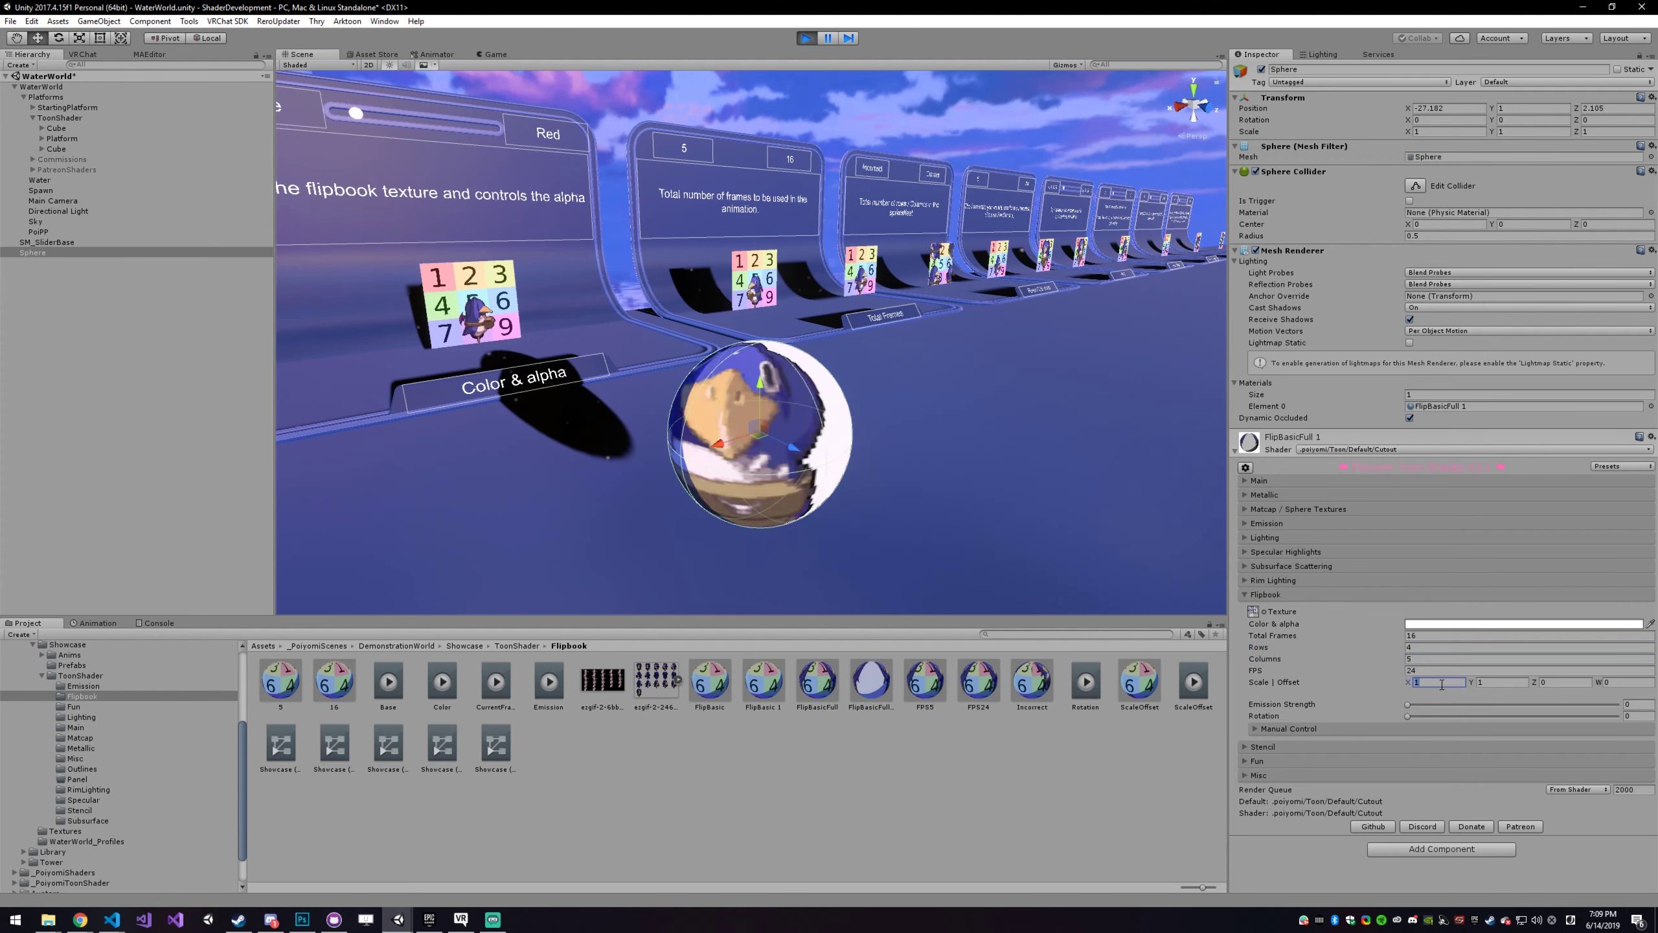
pyautogui.write('.25')
pyautogui.click(1515, 683)
pyautogui.write('.25')
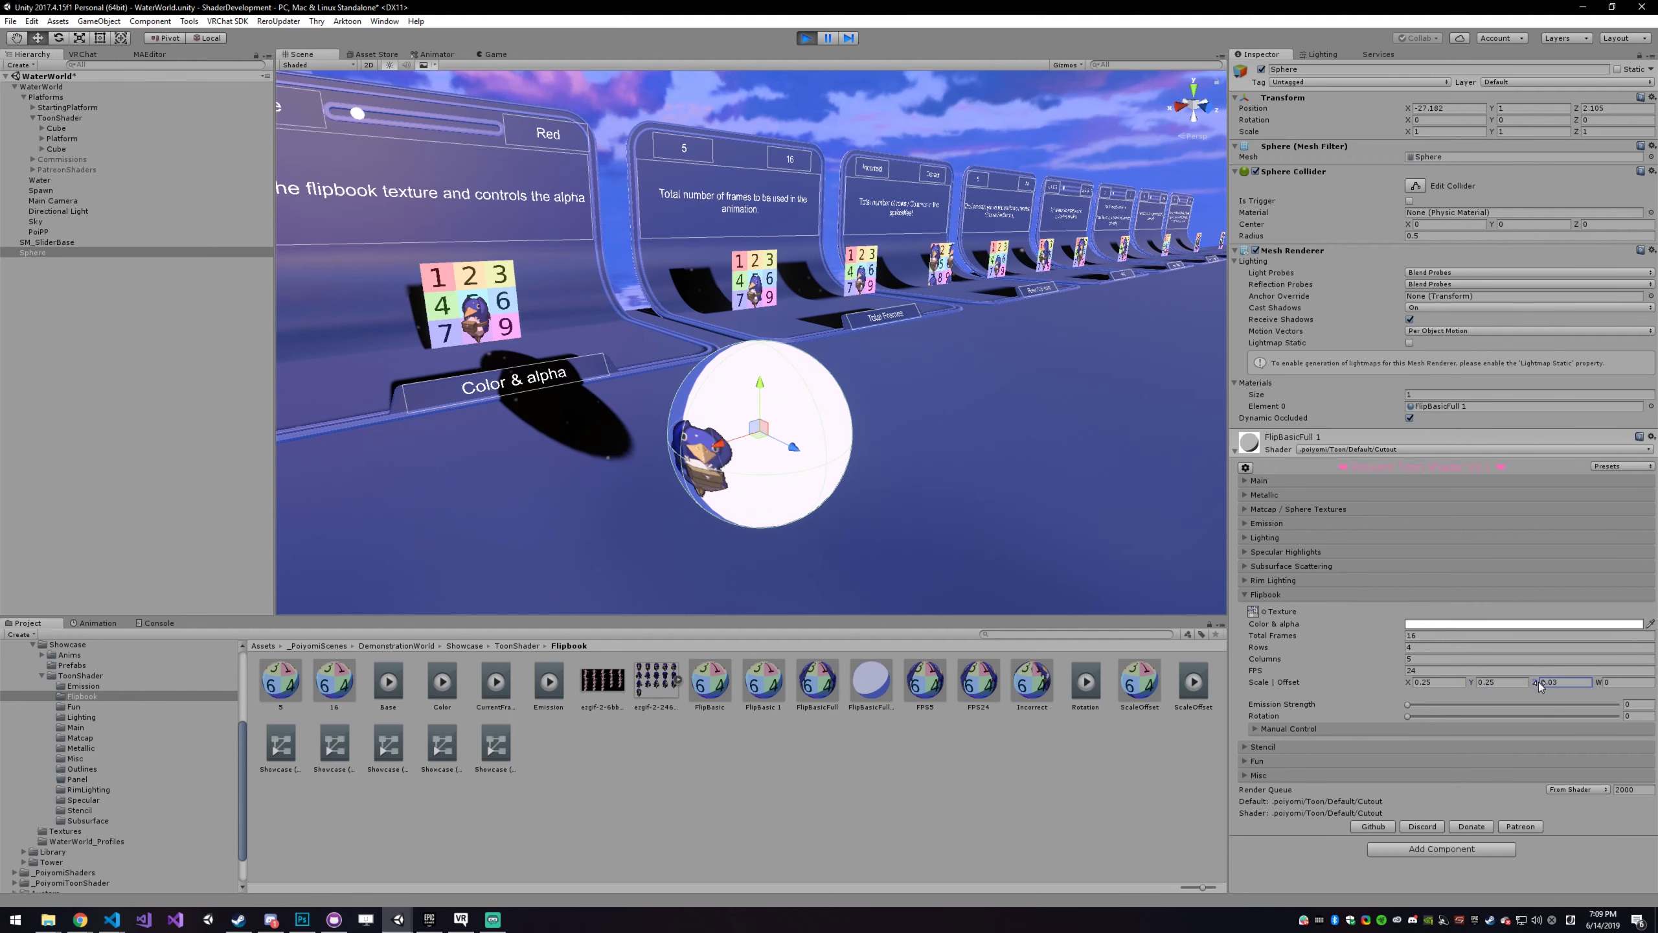
# - Set the flipbook's Z offset to 0.15 and its Y scale to 0.3
pyautogui.click(1540, 682)
pyautogui.write('.15')
pyautogui.press('Return')
pyautogui.click(1489, 683)
pyautogui.write('.3')
# - Fine-tune the flipbook's offset on the sphere to 0.13 in Z and 0.03 in W
pyautogui.moveTo(1072, 544); pyautogui.dragTo(1008, 466, button='middle')
pyautogui.scroll(3, 1009, 466)
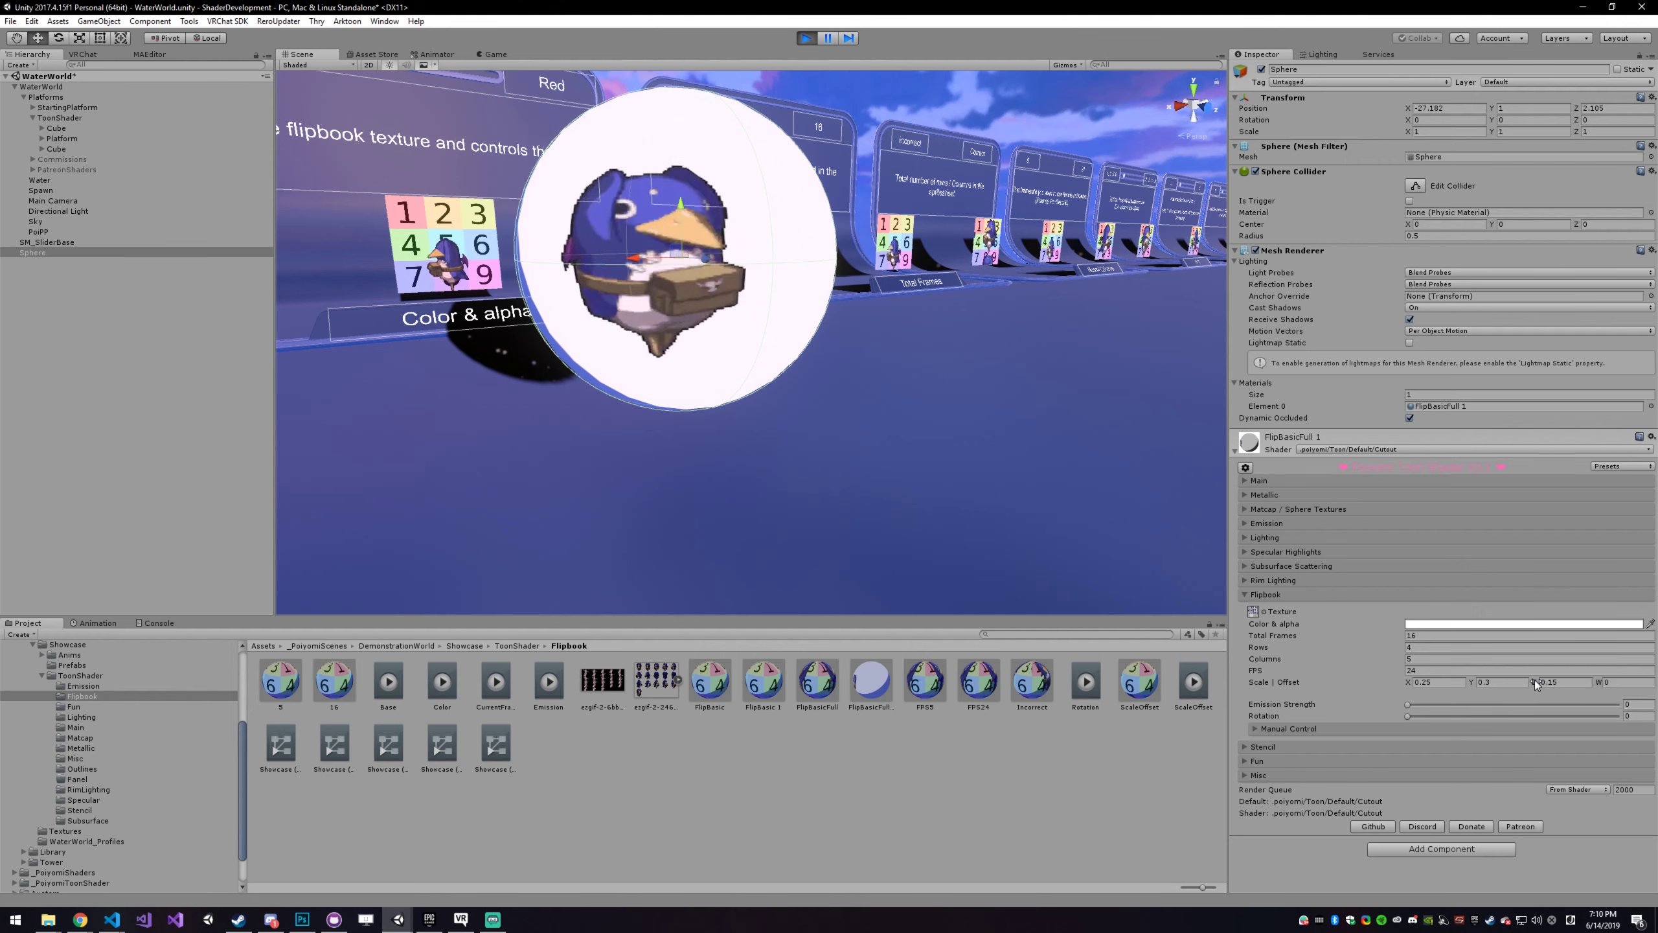
pyautogui.moveTo(1534, 679); pyautogui.dragTo(1614, 685)
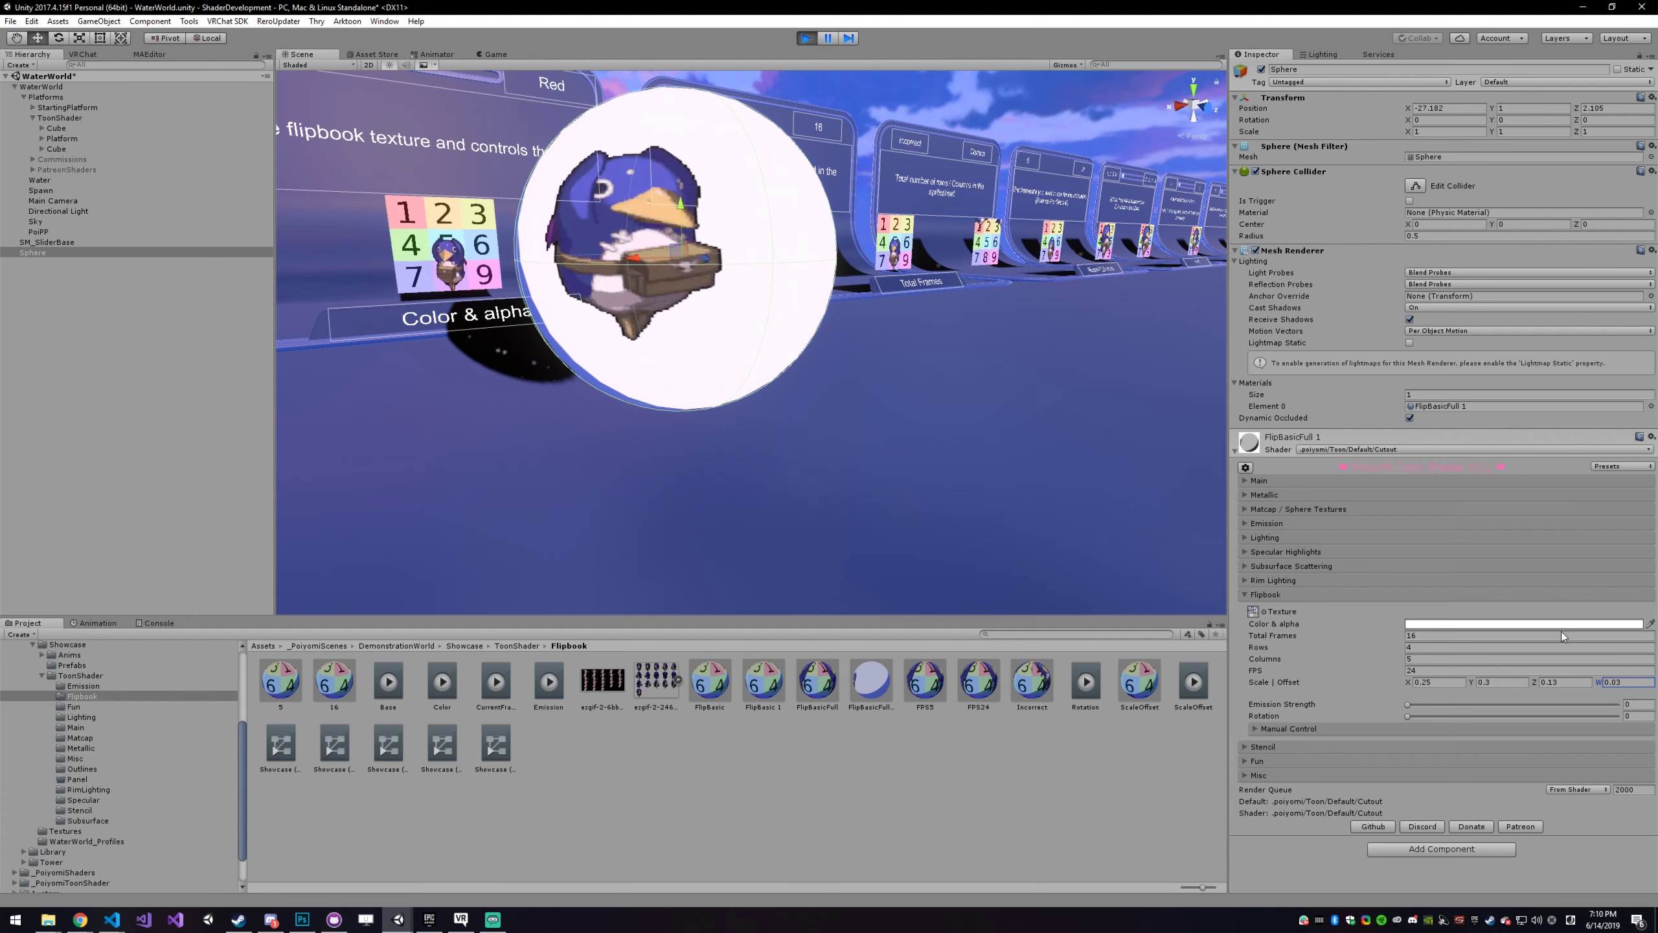
pyautogui.moveTo(927, 366); pyautogui.dragTo(921, 358, button='right')
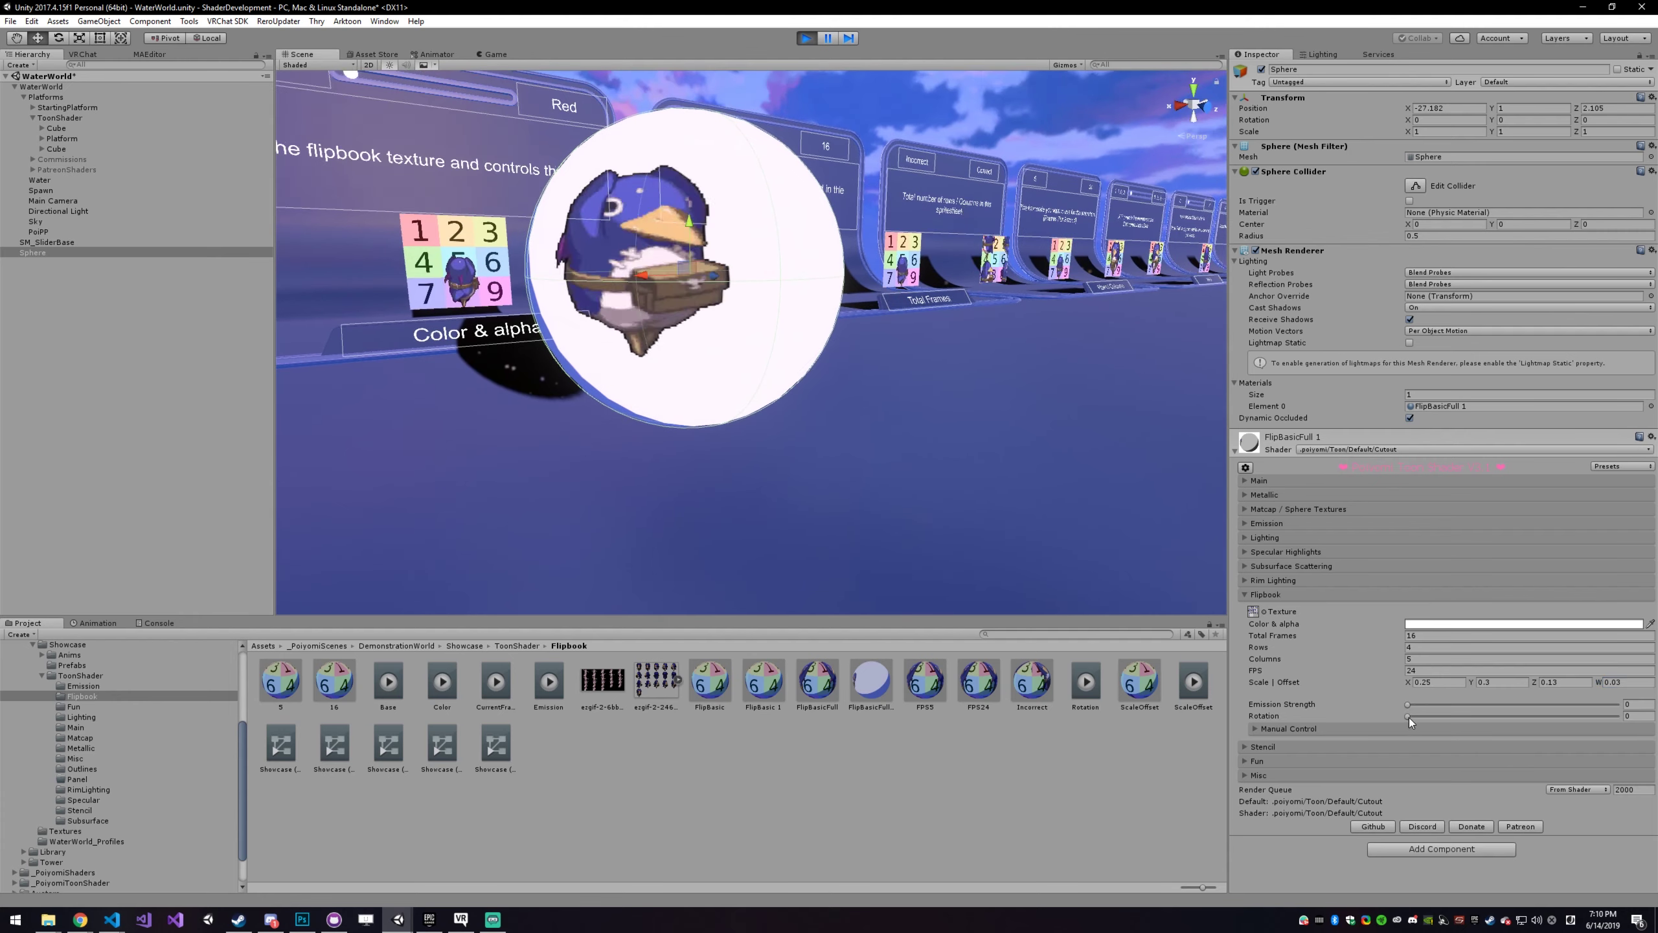
# - Expand the flipbook's Manual Control settings and try scrubbing the Current Frame value
pyautogui.moveTo(1409, 716); pyautogui.dragTo(1336, 708)
pyautogui.click(1287, 725)
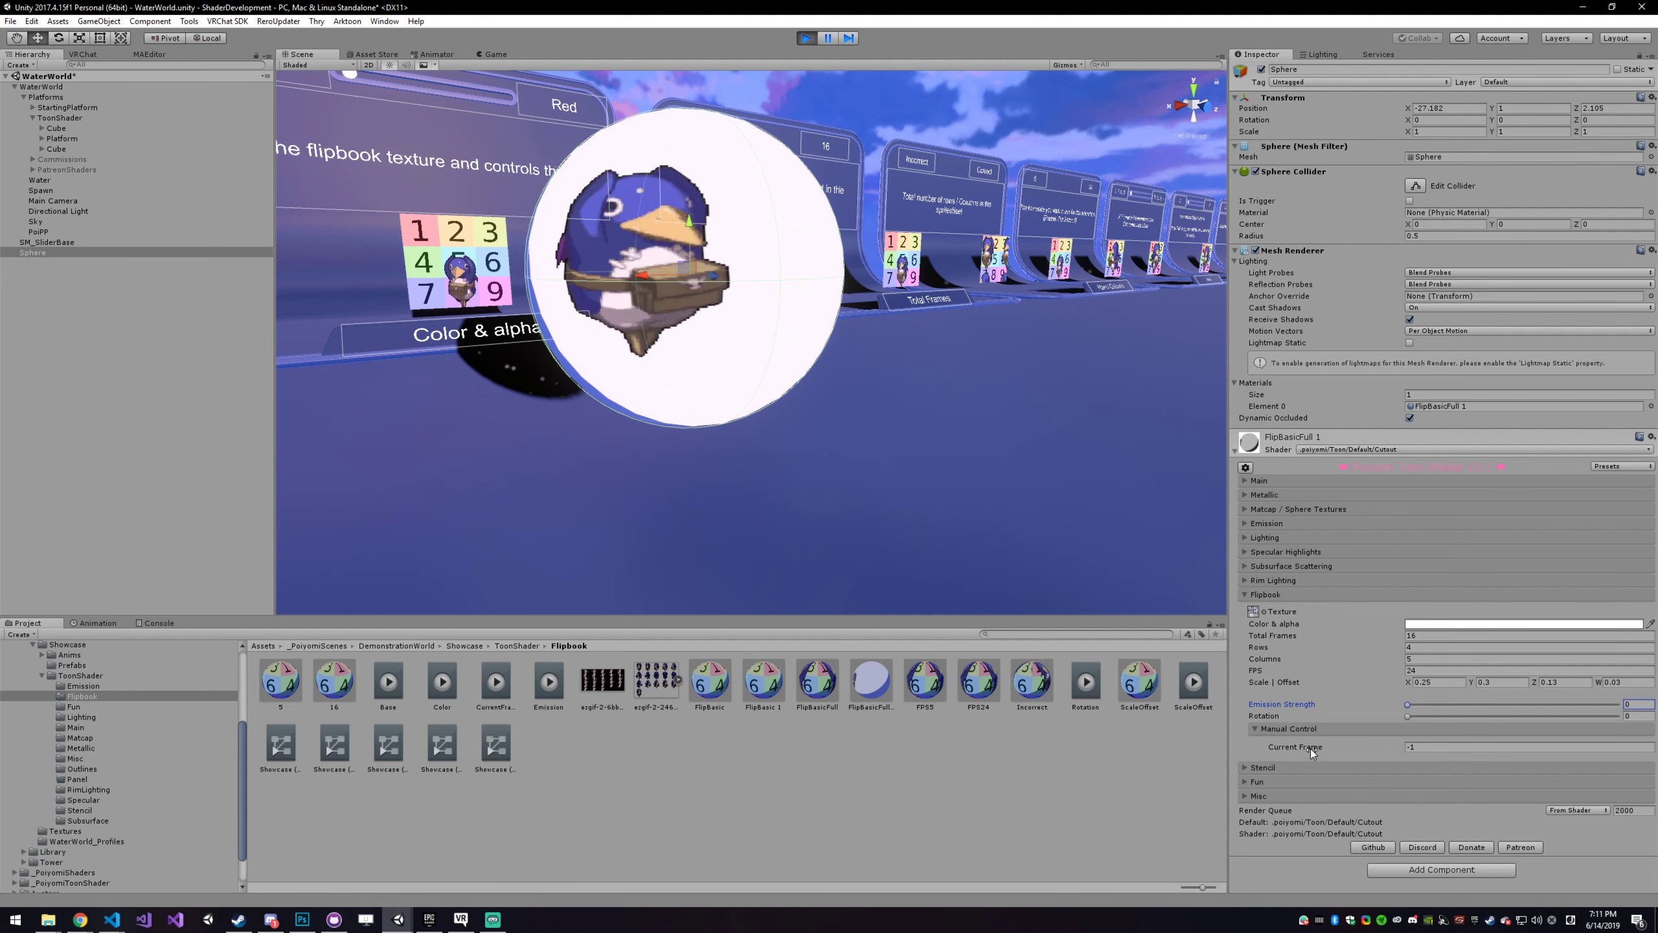
pyautogui.click(1422, 749)
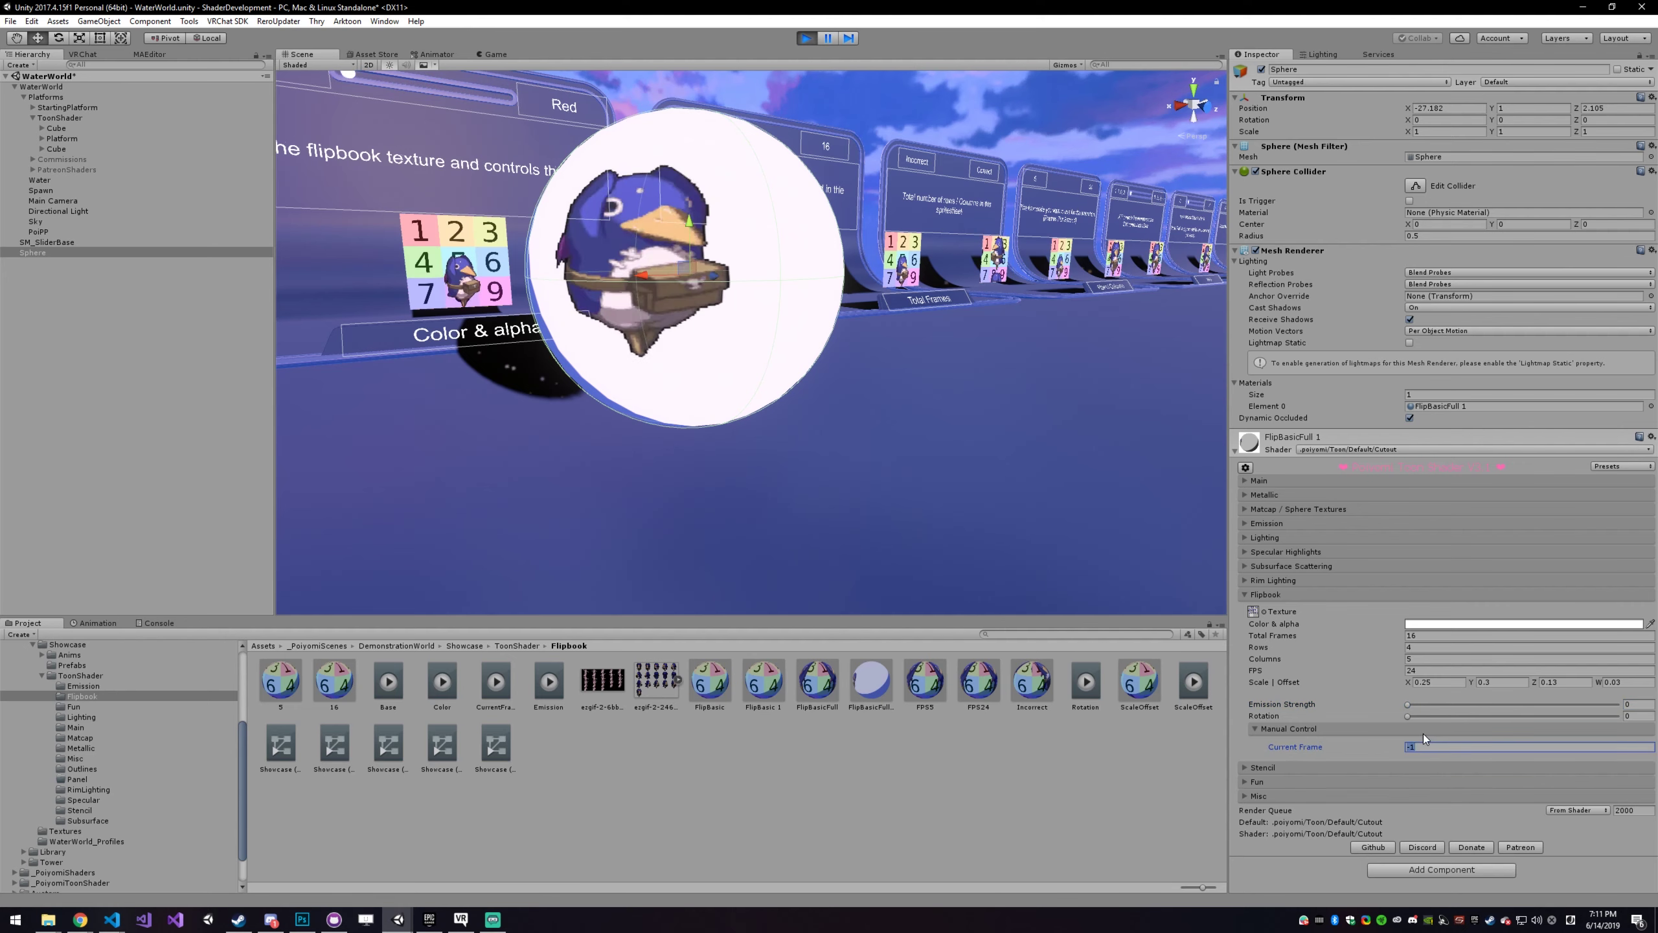
pyautogui.moveTo(1399, 748); pyautogui.dragTo(1332, 750)
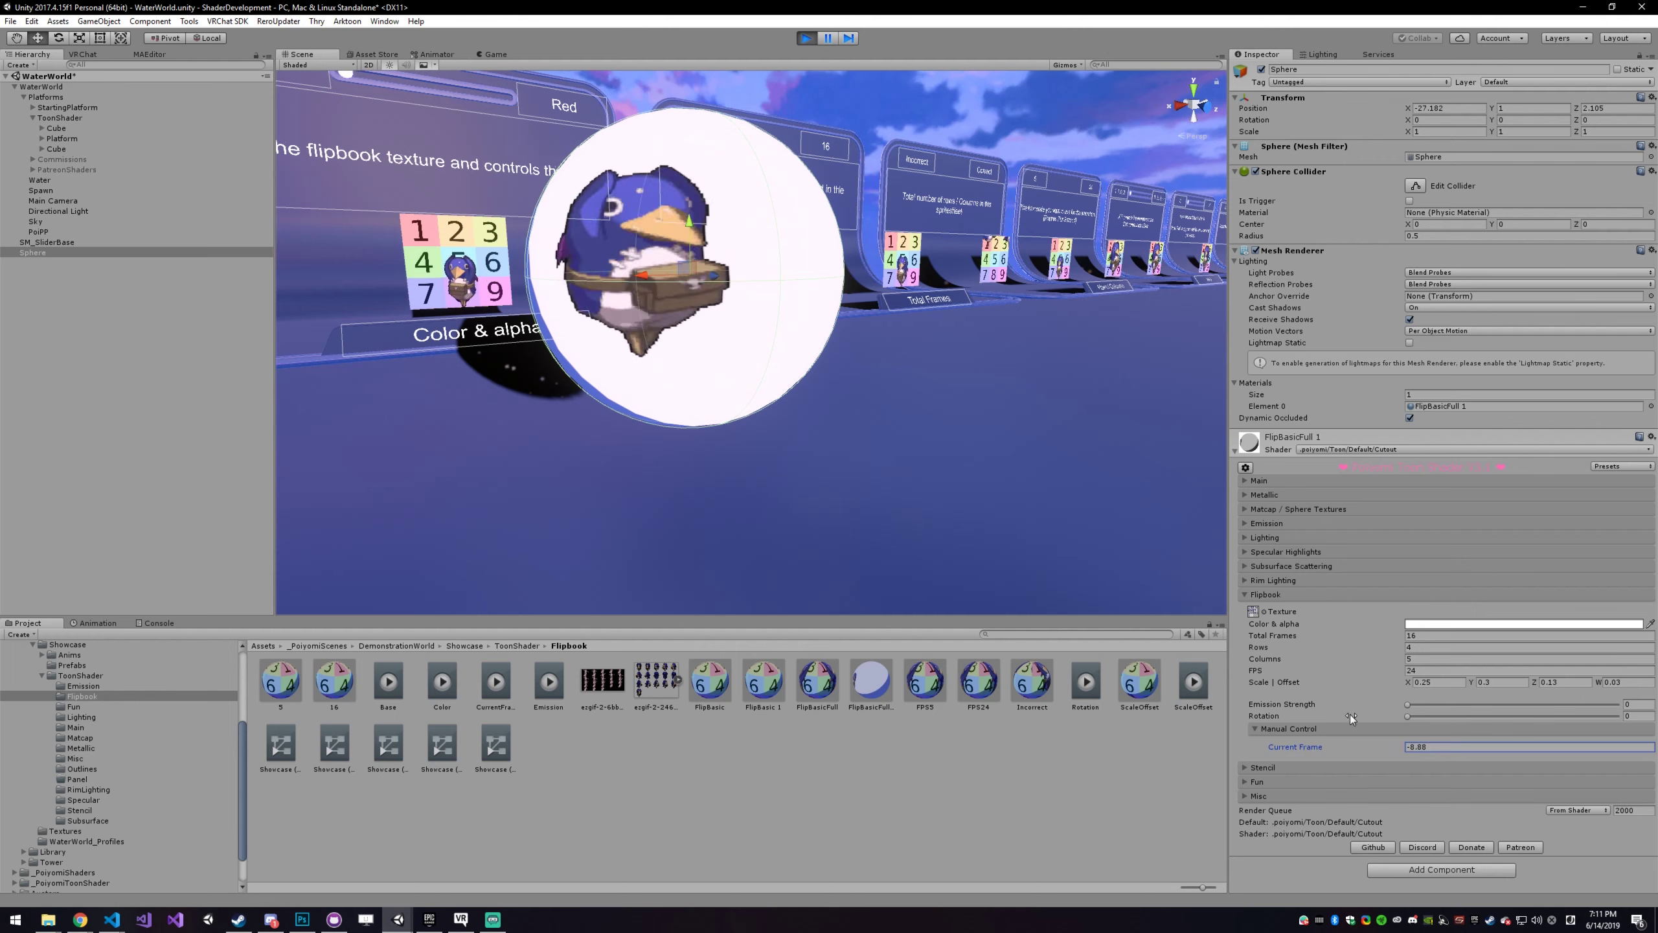
# - Set the flipbook's Current Frame to 0 and scrub it up to 144.83 to step through the frames
pyautogui.click(1437, 749)
pyautogui.write('0')
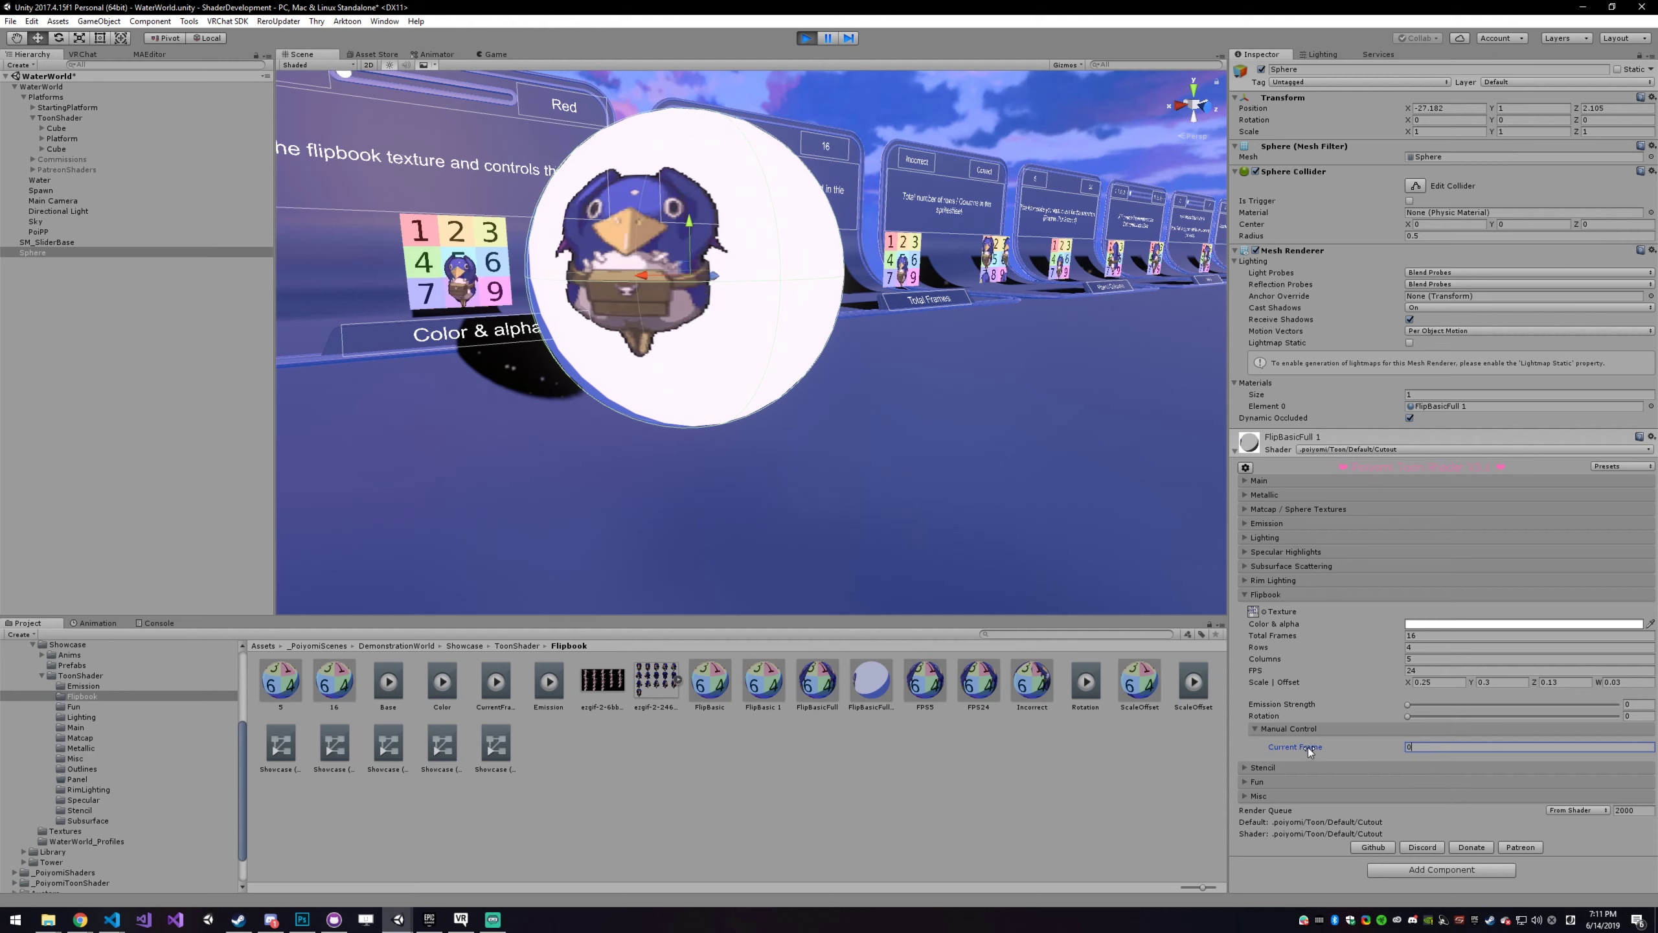
pyautogui.moveTo(1271, 750); pyautogui.dragTo(1026, 714)
# - Examine the Current Frame display and its explanation of manual frame control in the scene
pyautogui.moveTo(702, 386); pyautogui.dragTo(601, 391, button='right')
pyautogui.press('w')
pyautogui.keyDown('alt'); pyautogui.moveTo(601, 392); pyautogui.dragTo(565, 363); pyautogui.keyUp('alt')
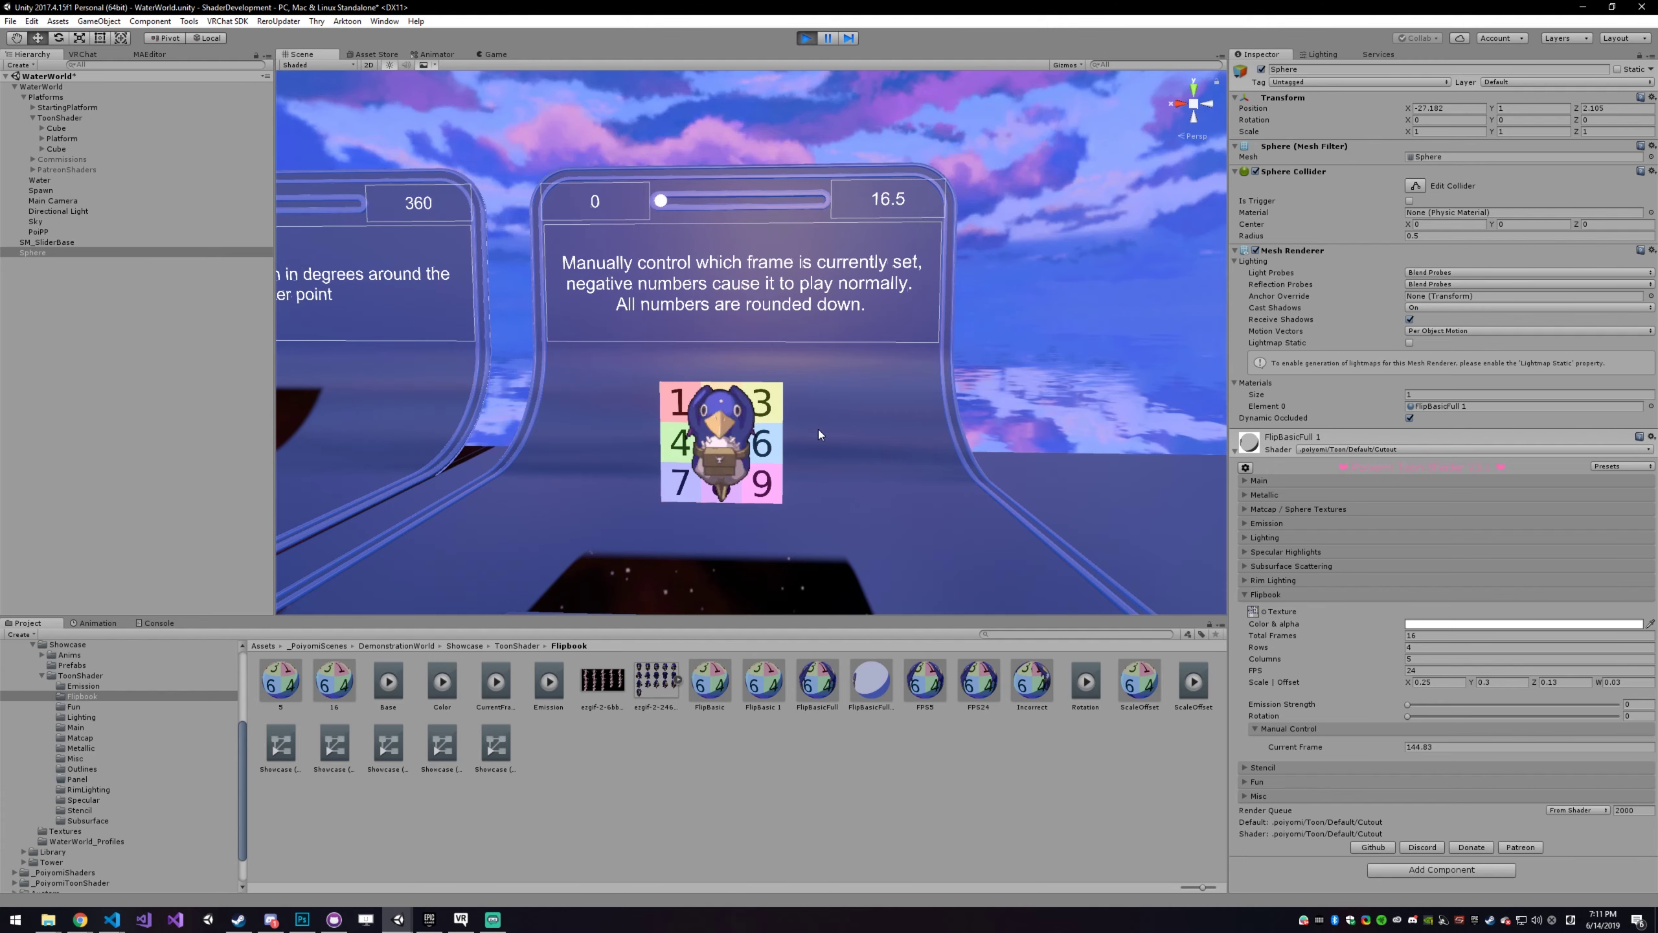
pyautogui.keyDown('alt'); pyautogui.moveTo(821, 428); pyautogui.dragTo(792, 471); pyautogui.keyUp('alt')
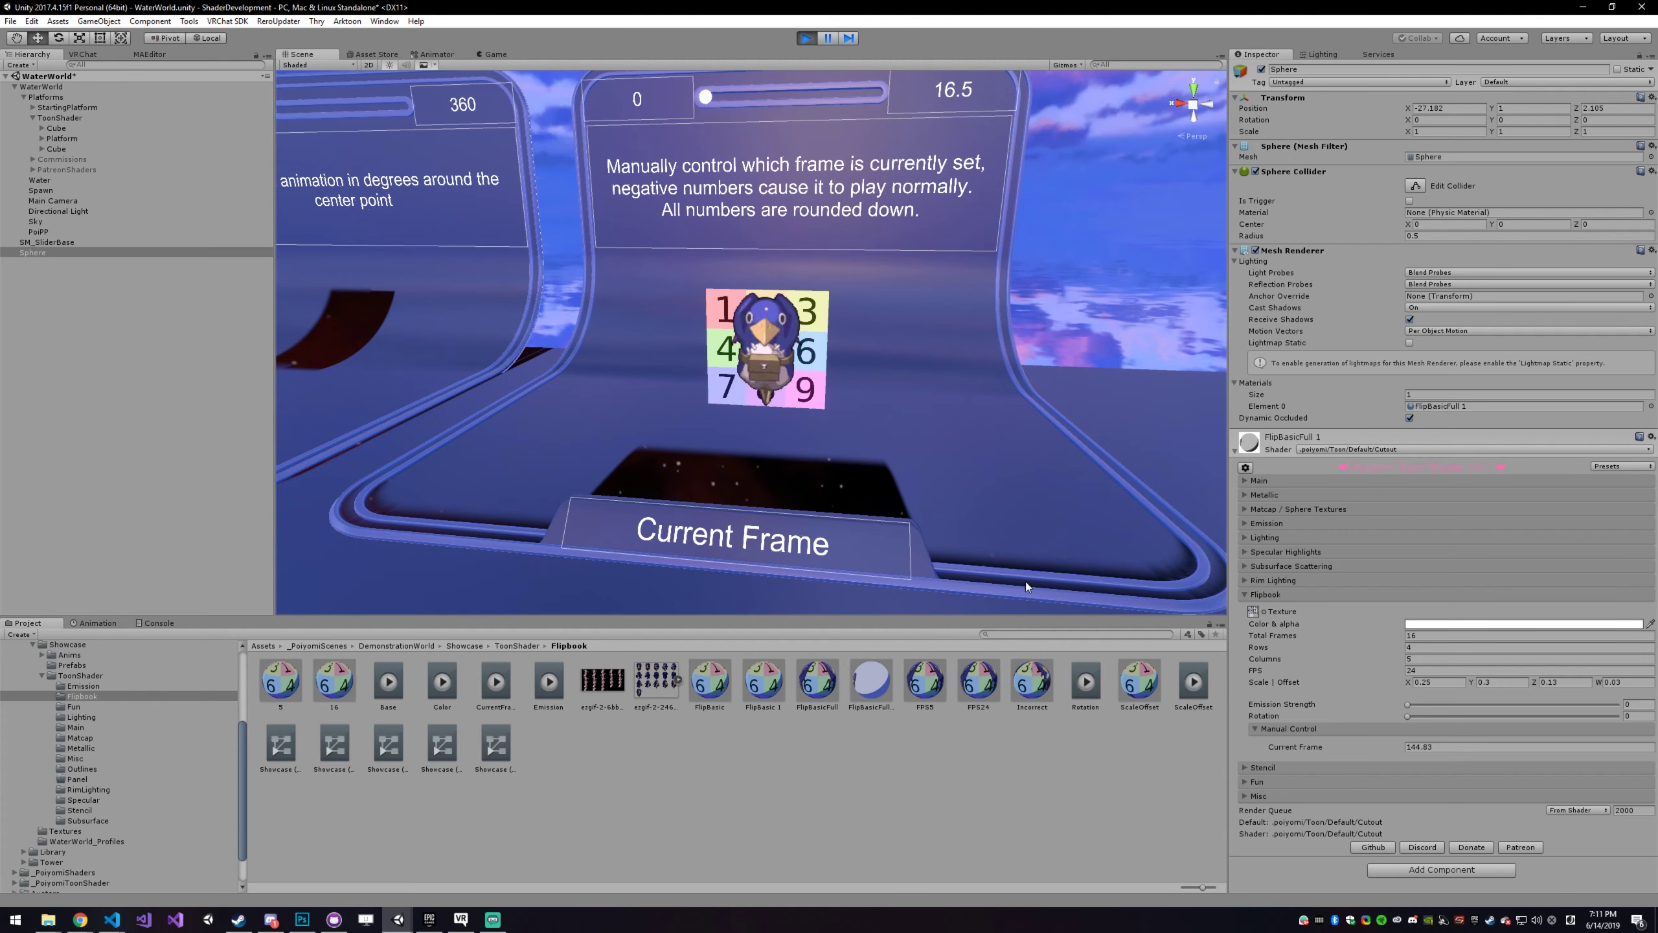
# - Collapse the material's Flipbook settings and look over the row of displays around the Rotation panel
pyautogui.click(1276, 591)
pyautogui.moveTo(1038, 521); pyautogui.dragTo(985, 500, button='right')
pyautogui.press('w')
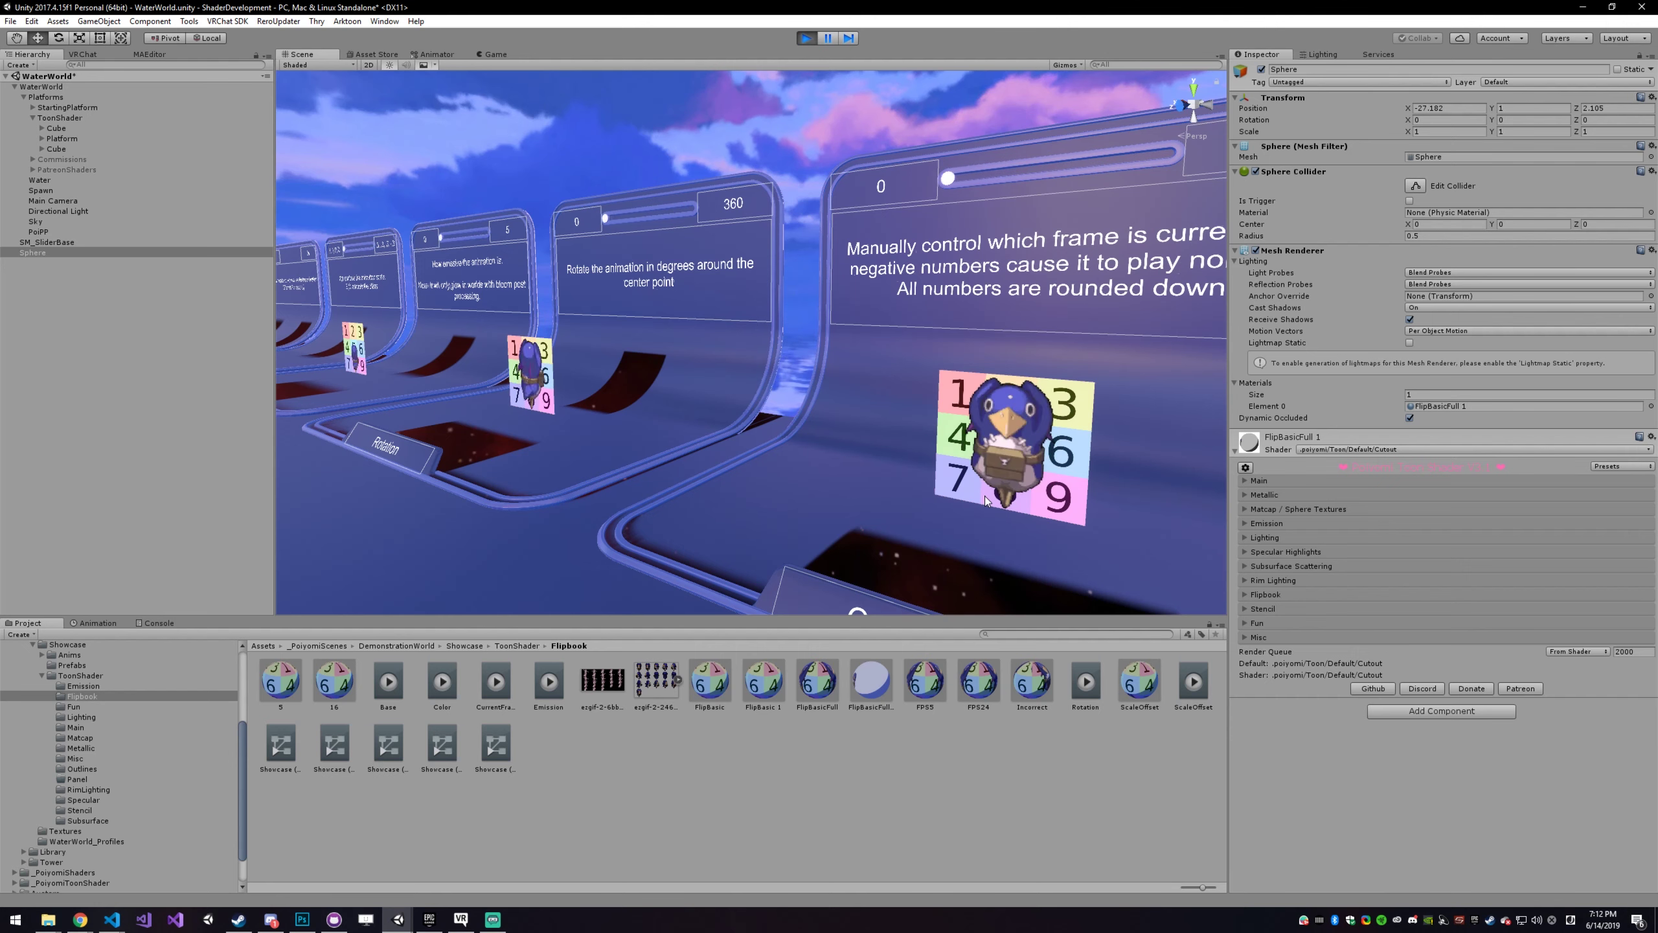
pyautogui.moveTo(1016, 341); pyautogui.dragTo(922, 343, button='right')
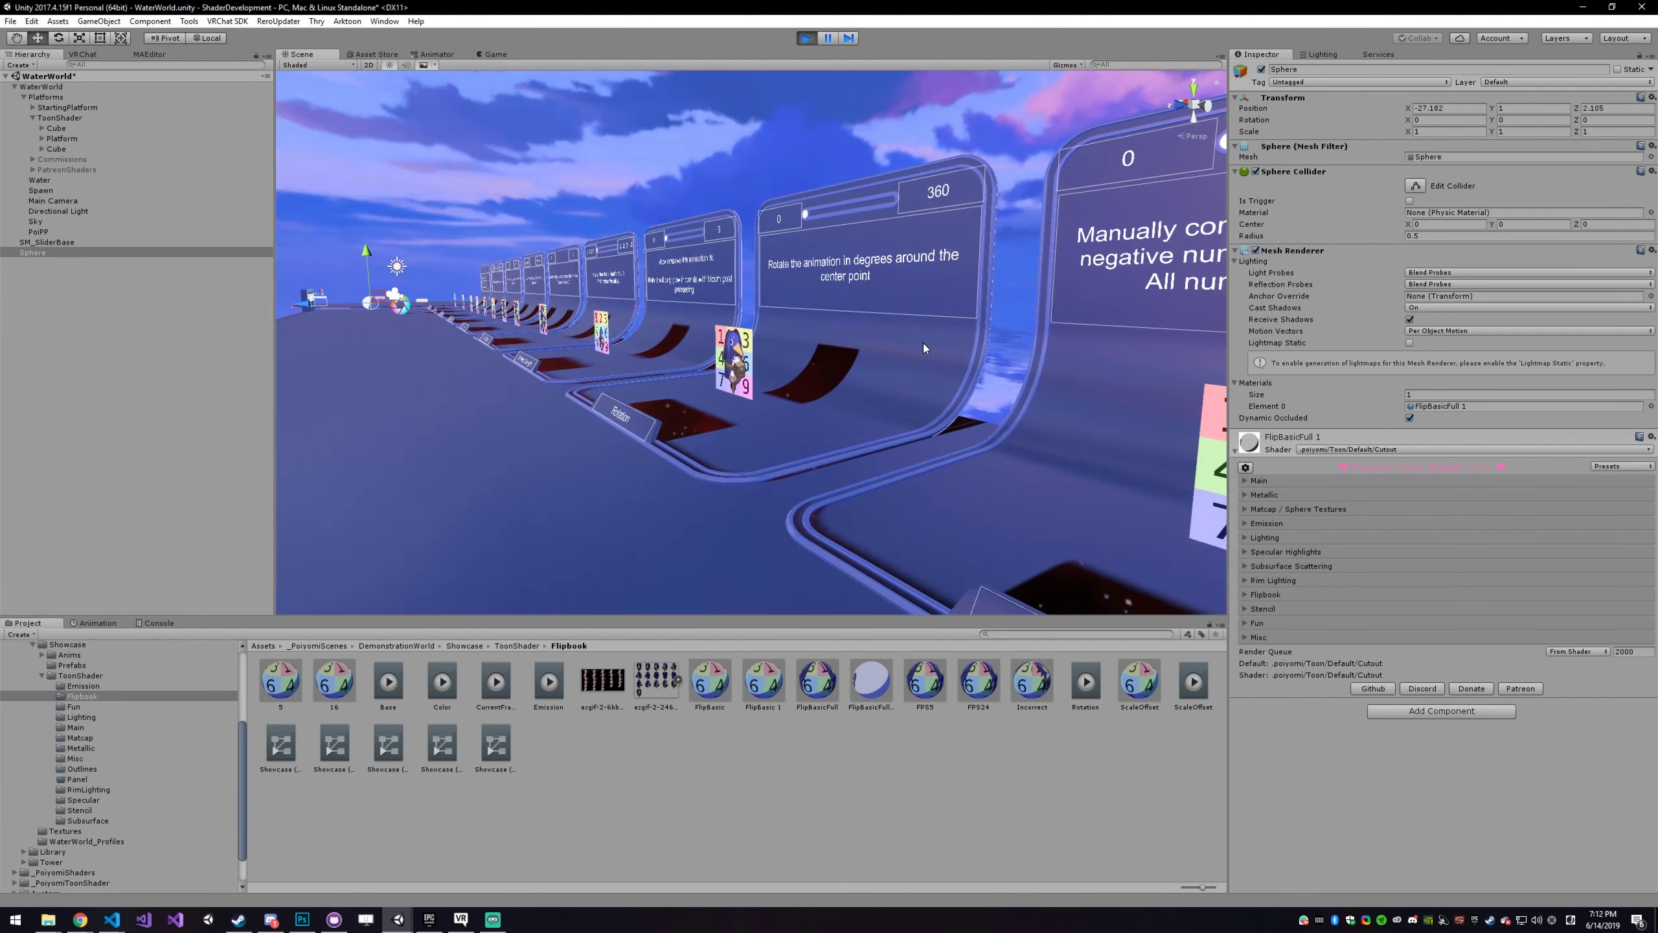